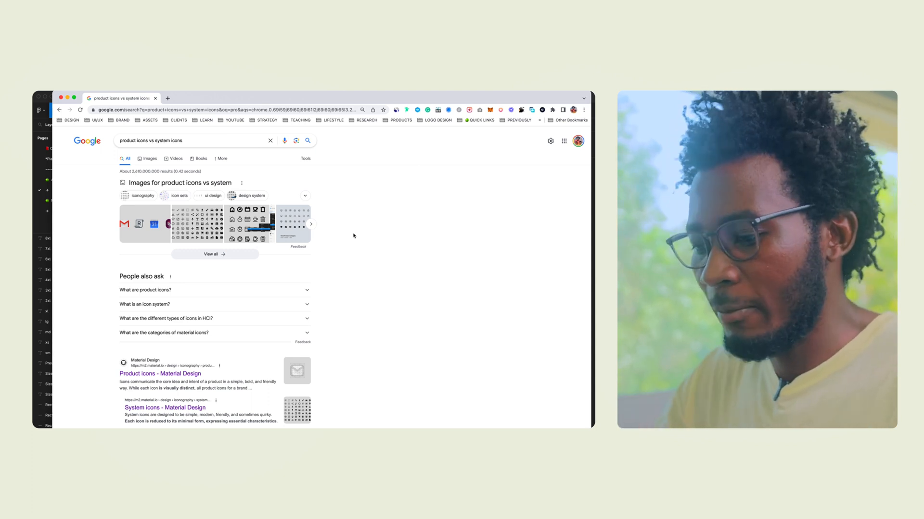
# Open Material Design's "Product icons" result from the "product icons vs system icons" search in a new tab and switch to it.
pyautogui.scroll(-3, 356, 319)
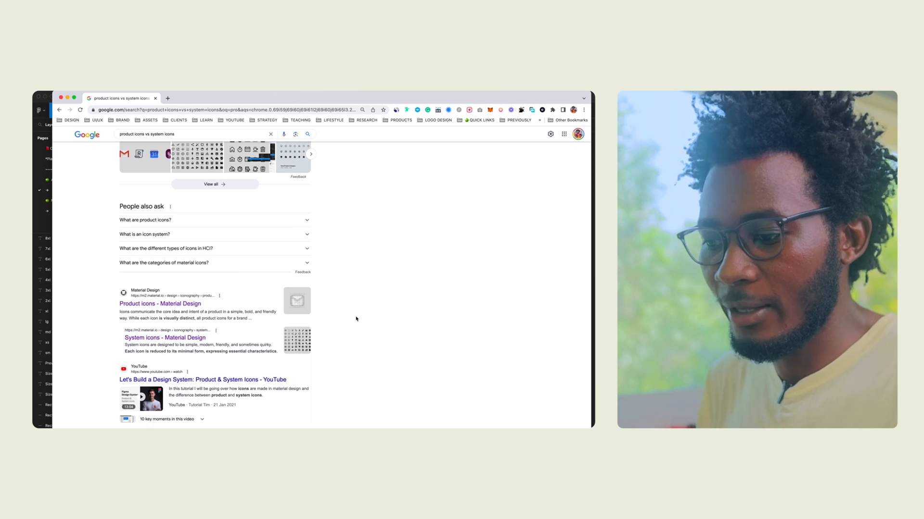
pyautogui.rightClick(191, 308)
pyautogui.click(202, 300)
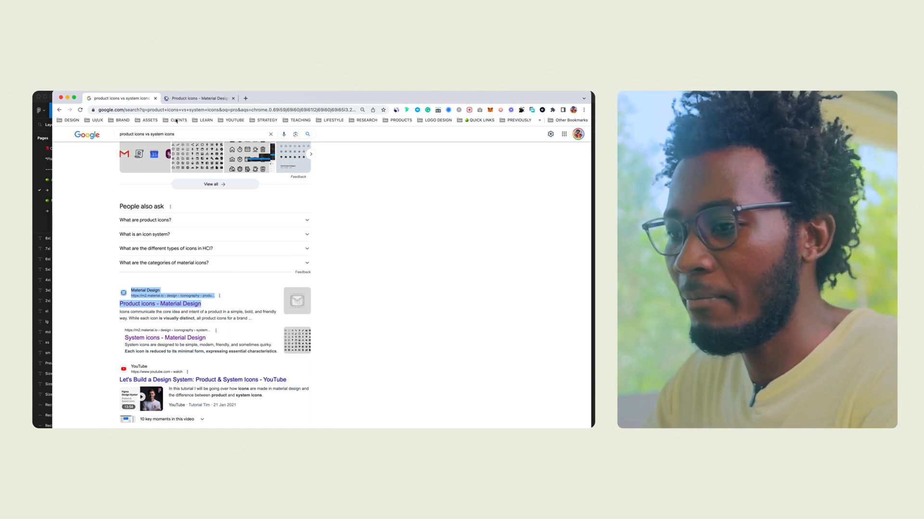
pyautogui.click(187, 98)
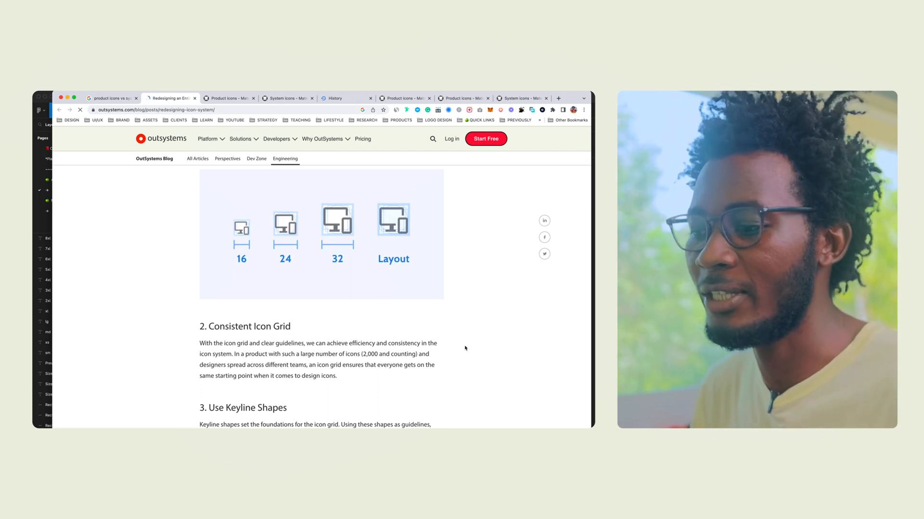
# Read the OutSystems article's sections on icon sizes, consistent icon grid and keyline shapes, and close the article.
pyautogui.scroll(-5, 446, 355)
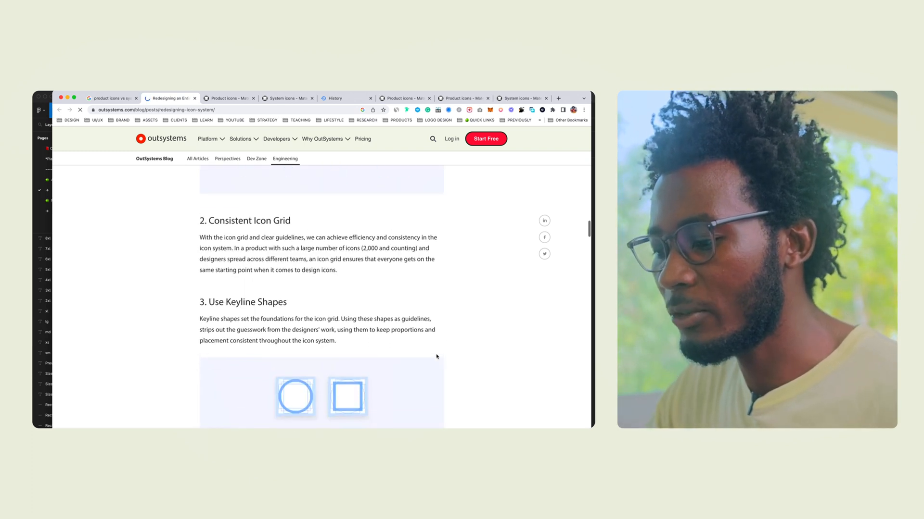
pyautogui.scroll(-1, 427, 326)
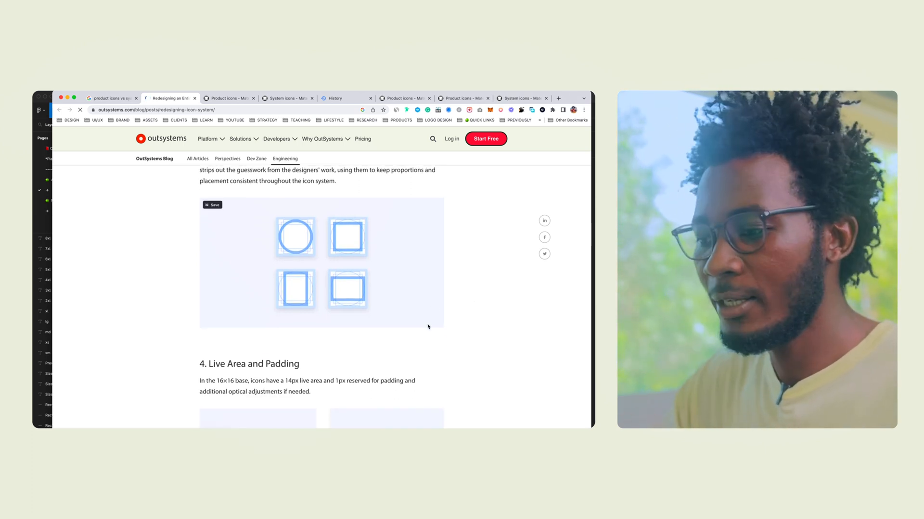
pyautogui.scroll(5, 469, 218)
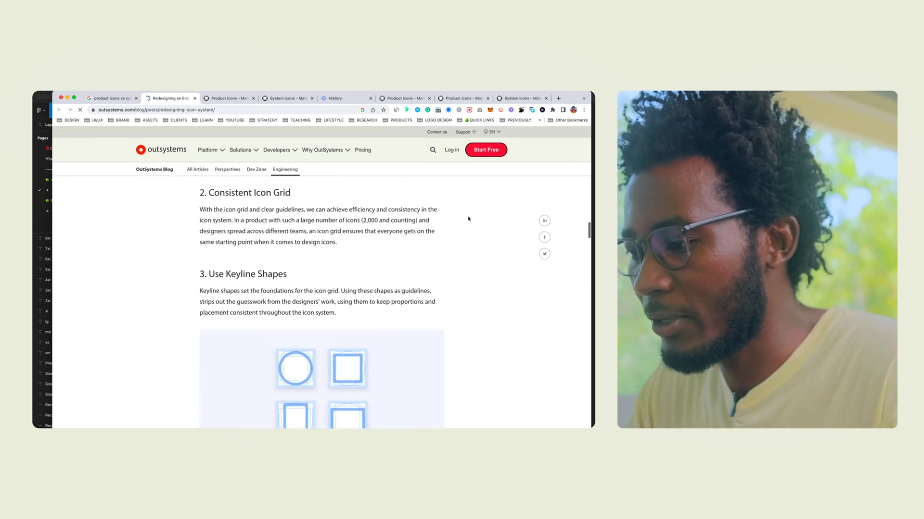
pyautogui.scroll(2, 468, 219)
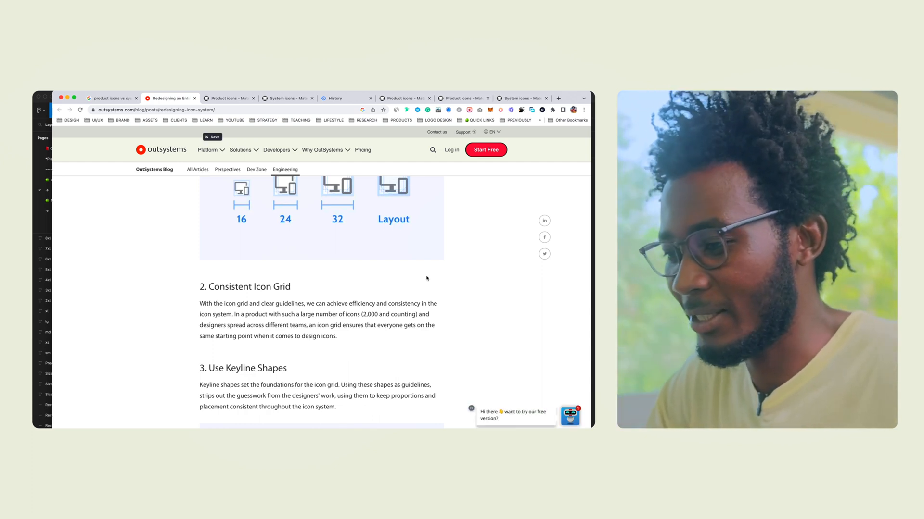
pyautogui.scroll(3, 407, 349)
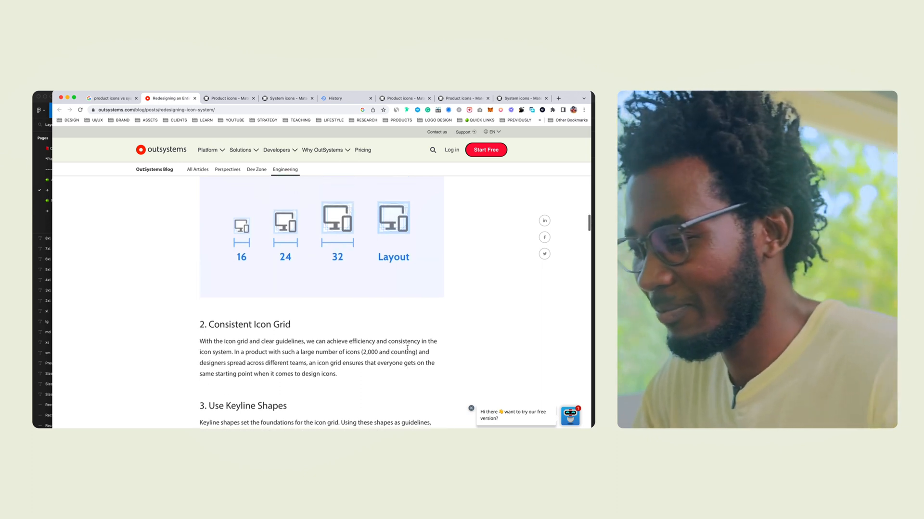
pyautogui.press('super+w')
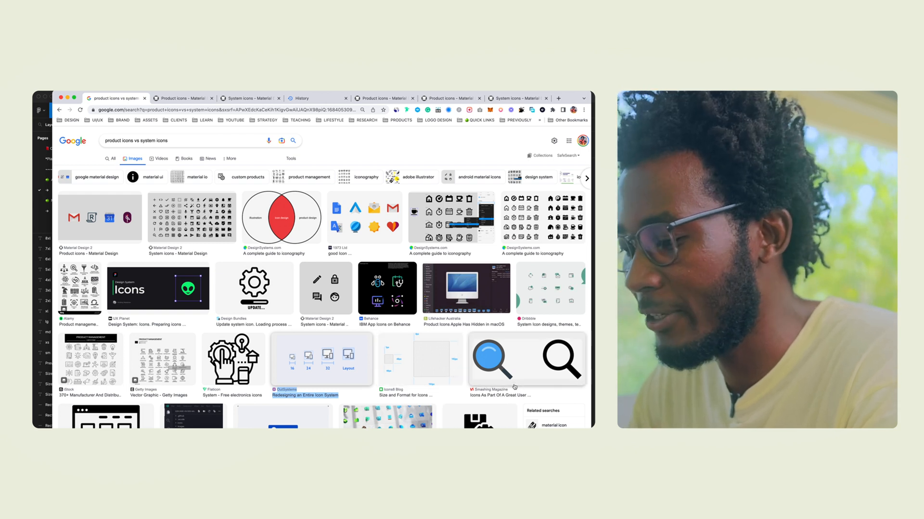
# Open the Icons8 Blog article on size and format for icons from the image results in a new tab.
pyautogui.scroll(-2, 421, 389)
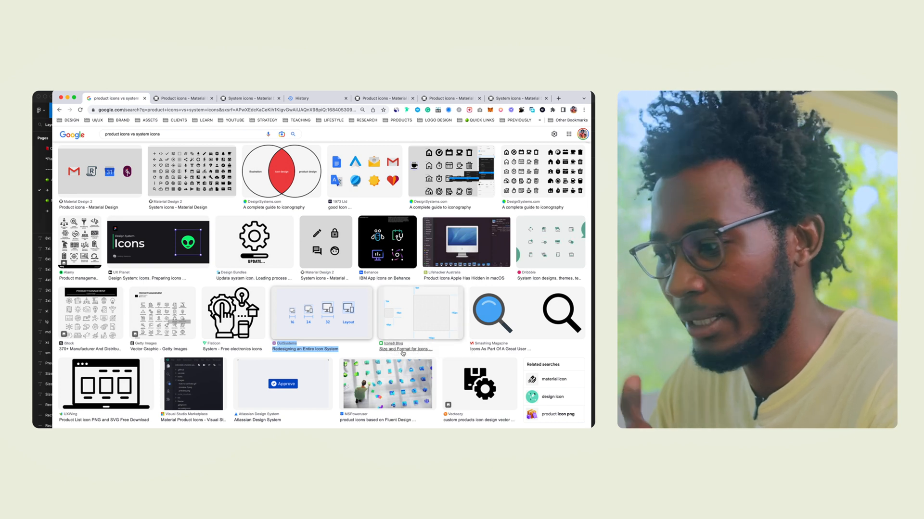
pyautogui.rightClick(403, 351)
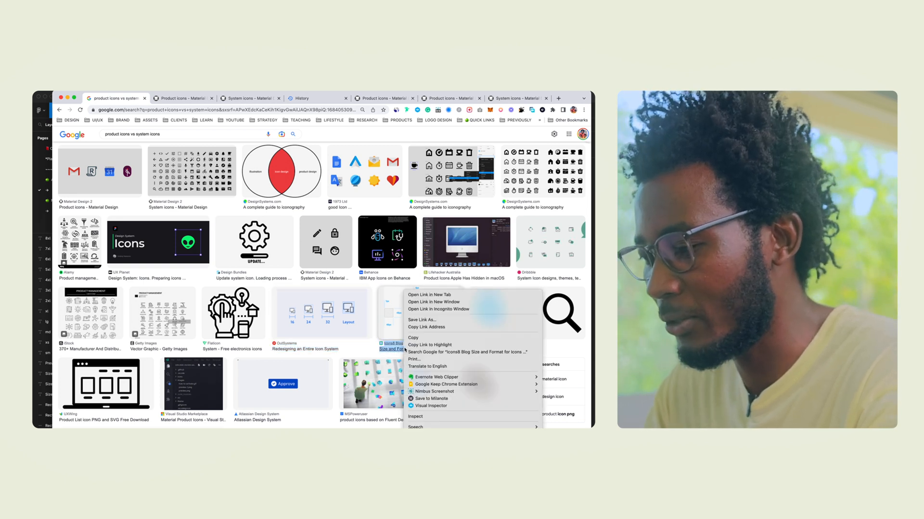
pyautogui.click(419, 292)
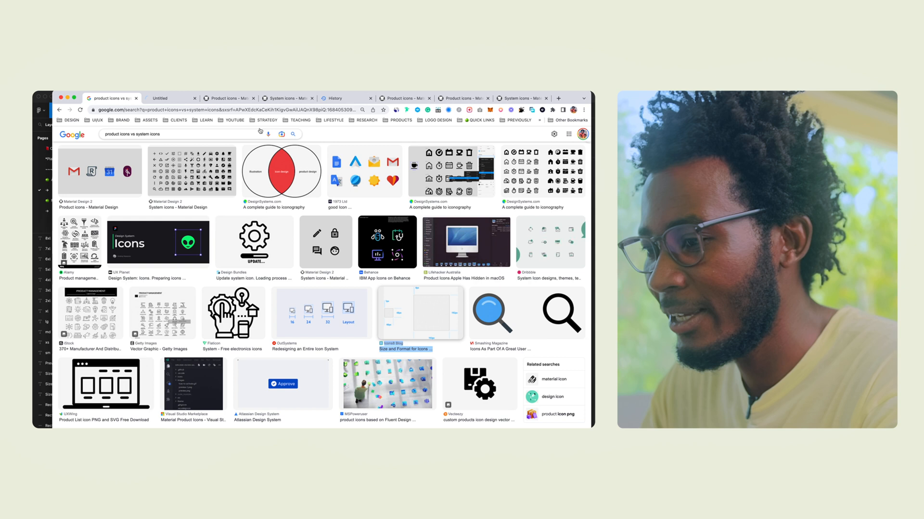
pyautogui.click(166, 99)
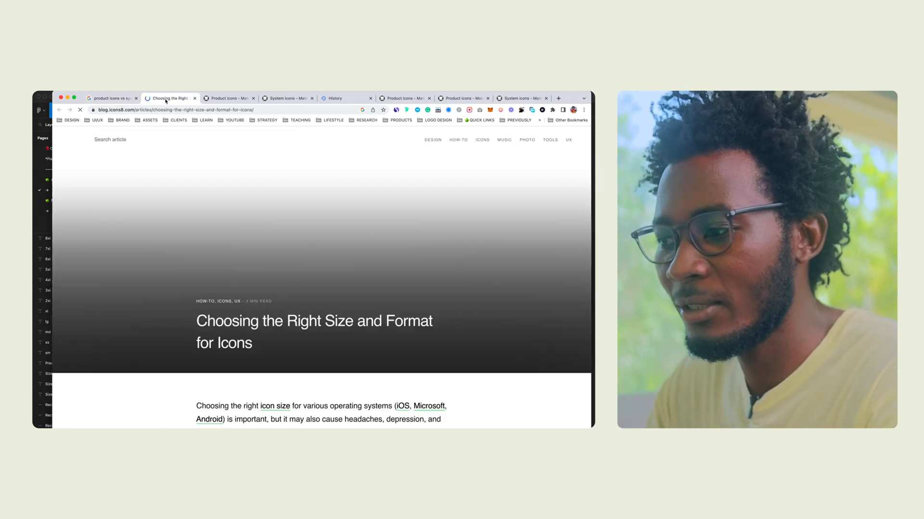
# Examine the icon sizes the article gives for each operating system, down to the required sizes list from 16×16 to 1024×1024.
pyautogui.scroll(-5, 336, 331)
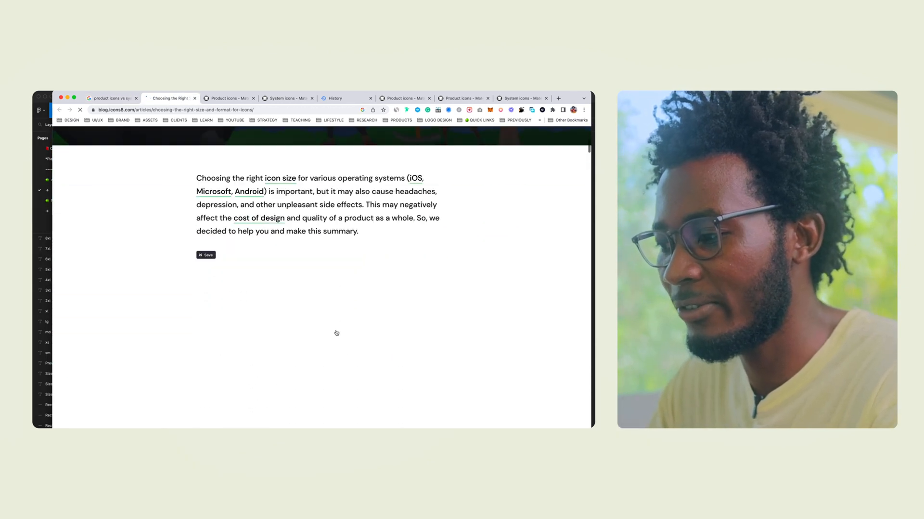
pyautogui.scroll(-10, 336, 333)
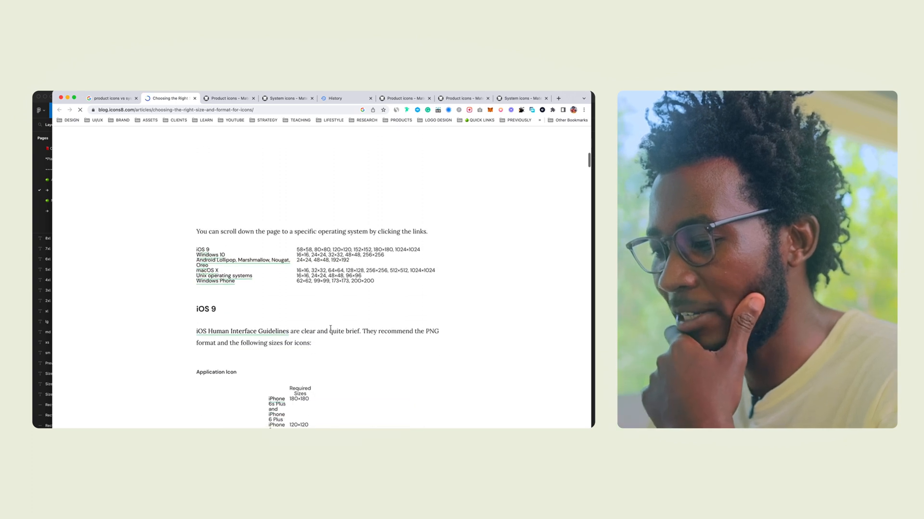
pyautogui.scroll(-10, 330, 330)
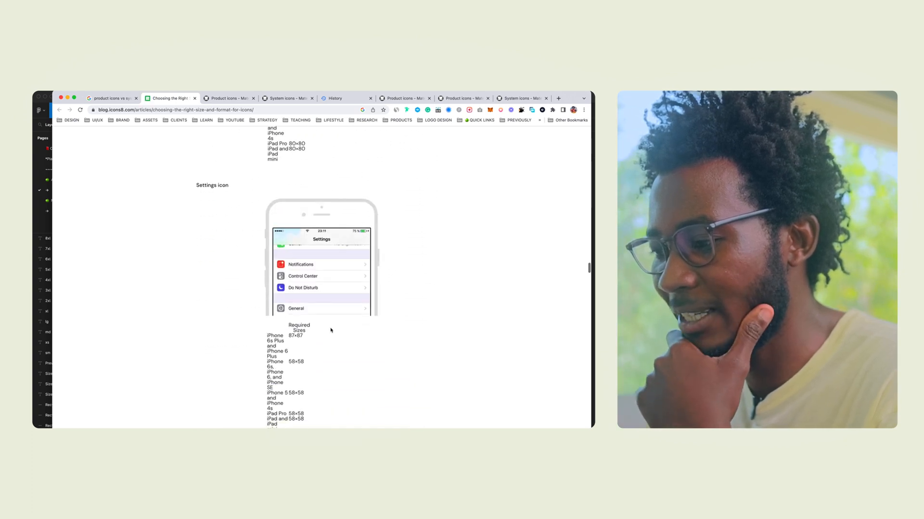
pyautogui.scroll(-8, 405, 345)
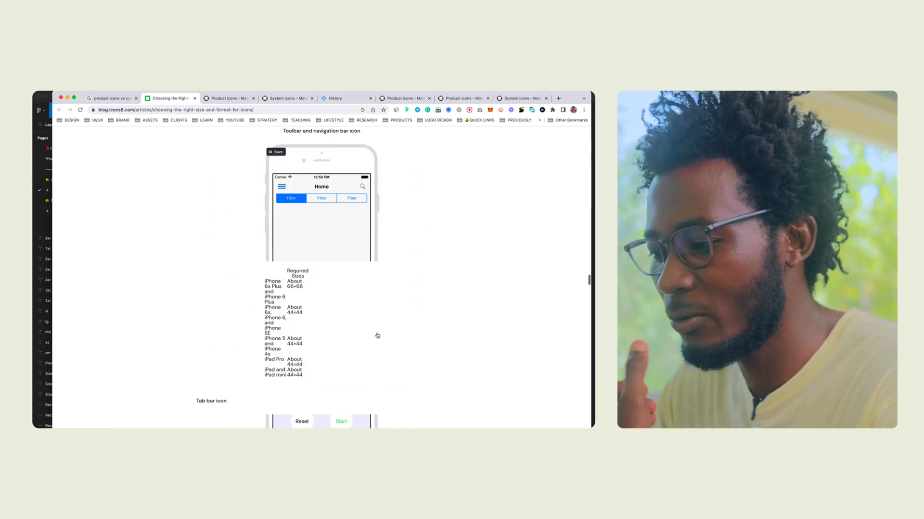
pyautogui.scroll(-3, 377, 335)
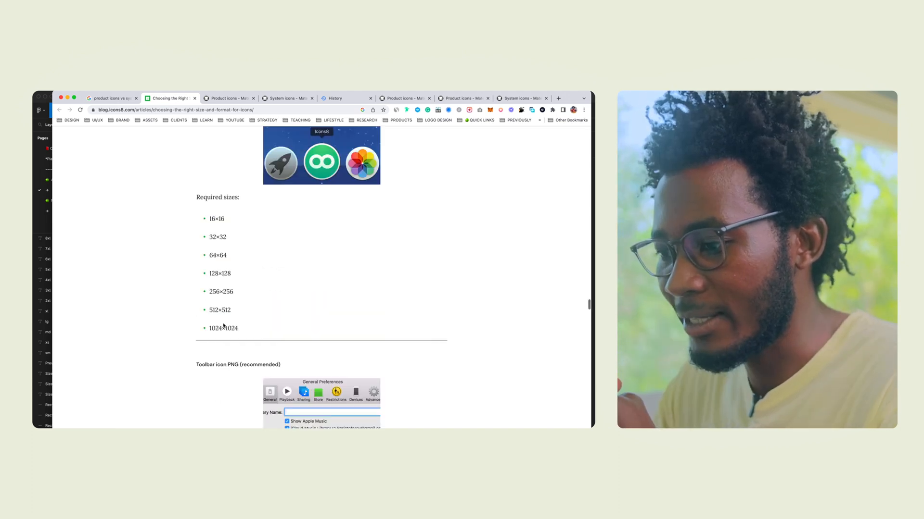
pyautogui.scroll(1, 225, 326)
pyautogui.moveTo(235, 345); pyautogui.dragTo(187, 239)
pyautogui.scroll(-1, 188, 236)
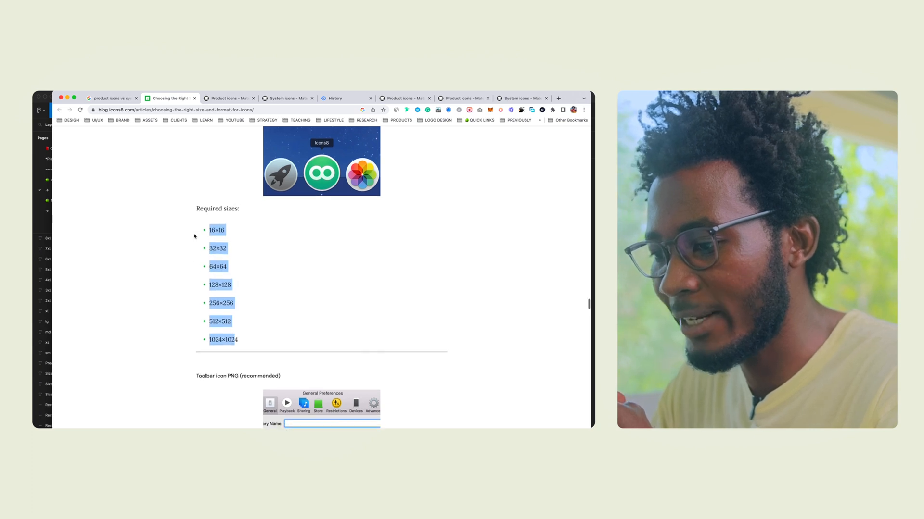
pyautogui.click(277, 337)
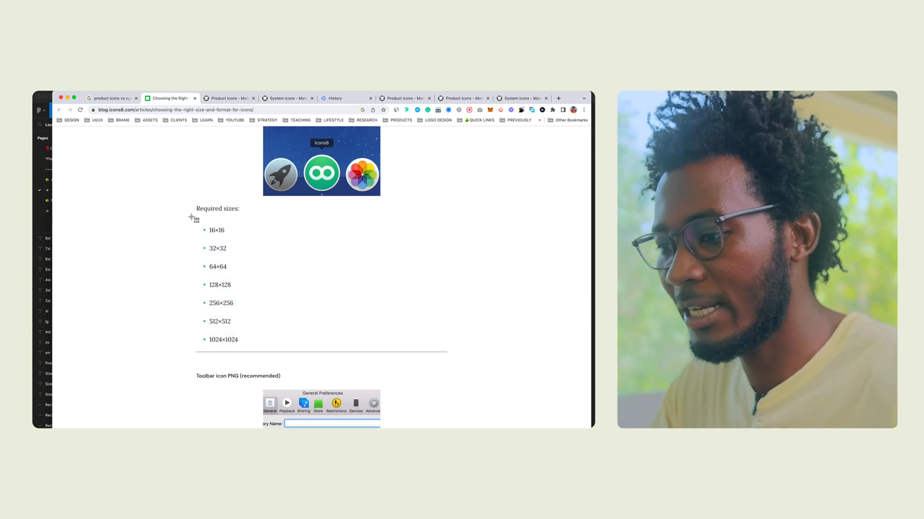
# Capture a screenshot of the article's required sizes list and place it beside the colour palettes on Figma's Atoms page.
pyautogui.moveTo(165, 198); pyautogui.dragTo(480, 361)
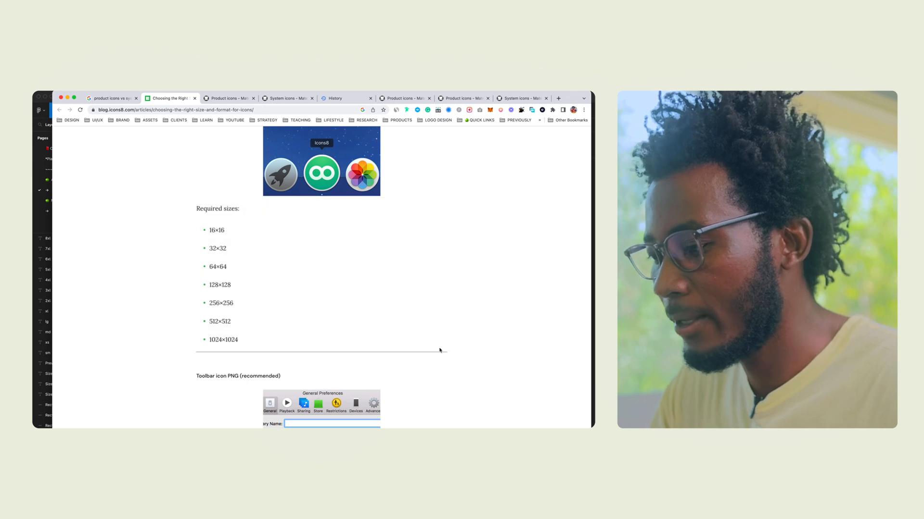
pyautogui.press('super+Tab')
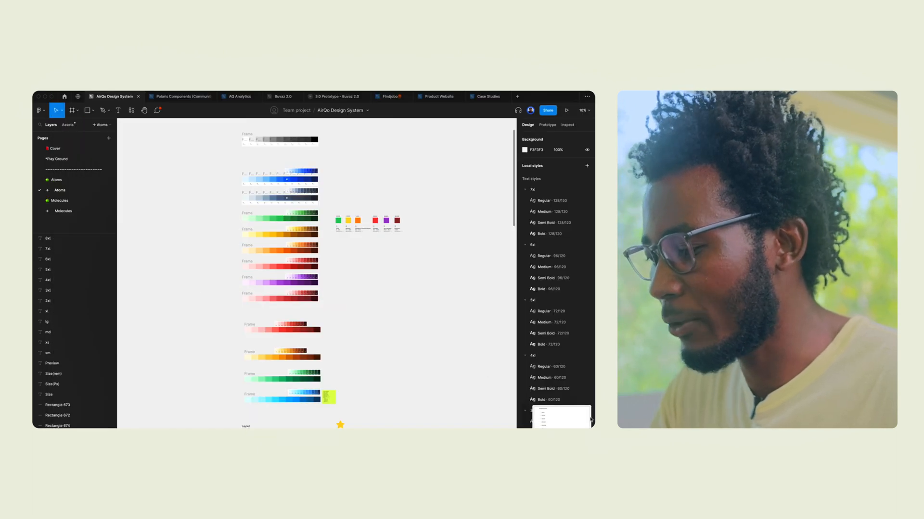
pyautogui.moveTo(562, 417); pyautogui.dragTo(411, 328)
pyautogui.scroll(-3, 418, 345)
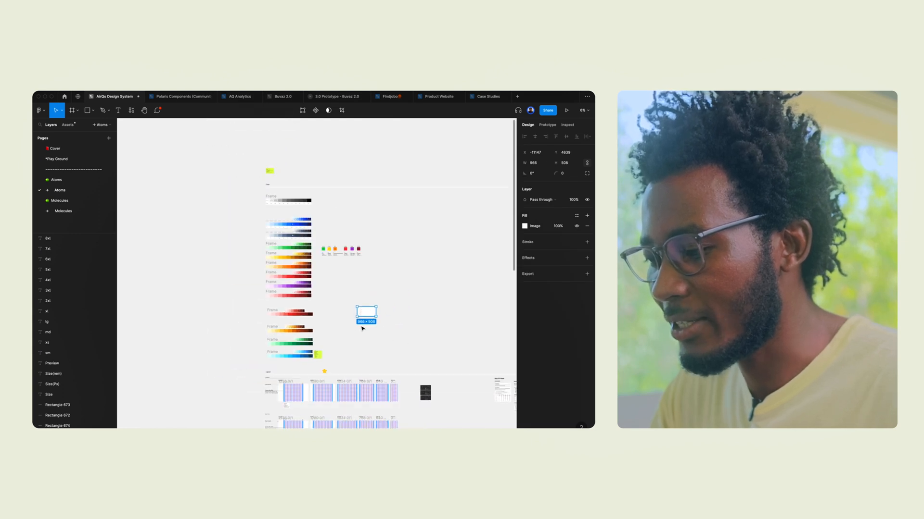
# Move the required sizes screenshot from beside the colour palettes to the Product icons section of the Atoms page.
pyautogui.press('Delete')
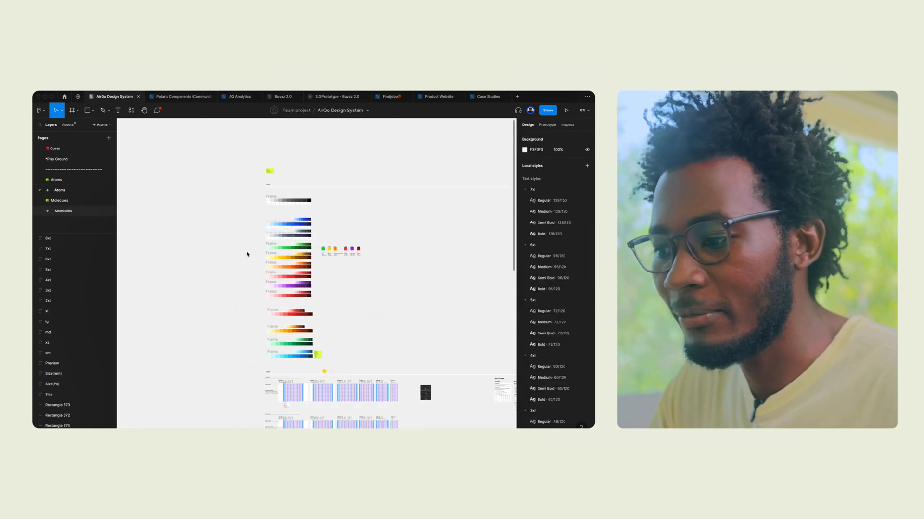
pyautogui.scroll(-2, 337, 282)
pyautogui.scroll(5, 217, 263)
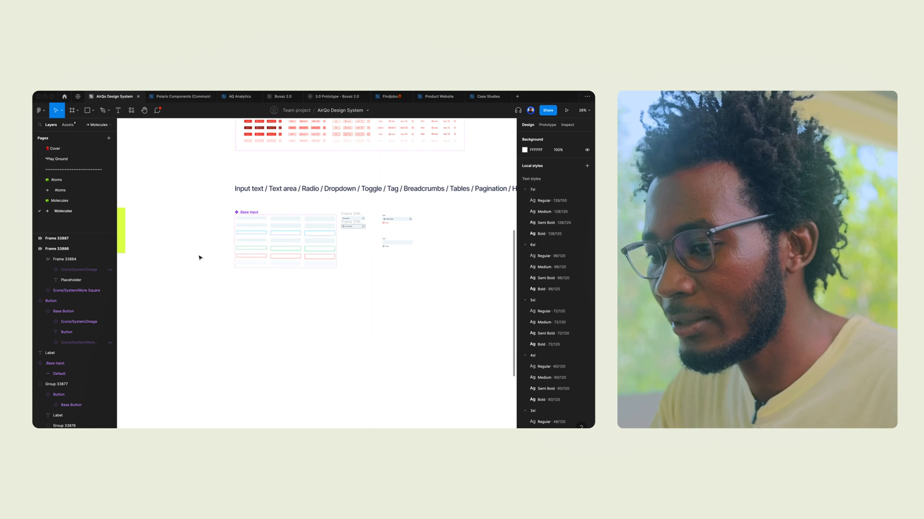
pyautogui.scroll(5, 266, 283)
pyautogui.scroll(-4, 235, 258)
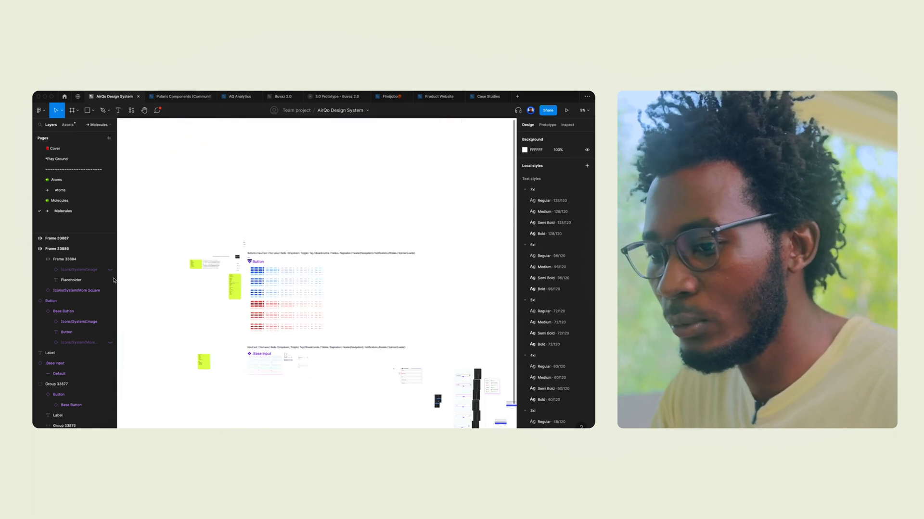
pyautogui.click(60, 191)
pyautogui.scroll(-5, 384, 347)
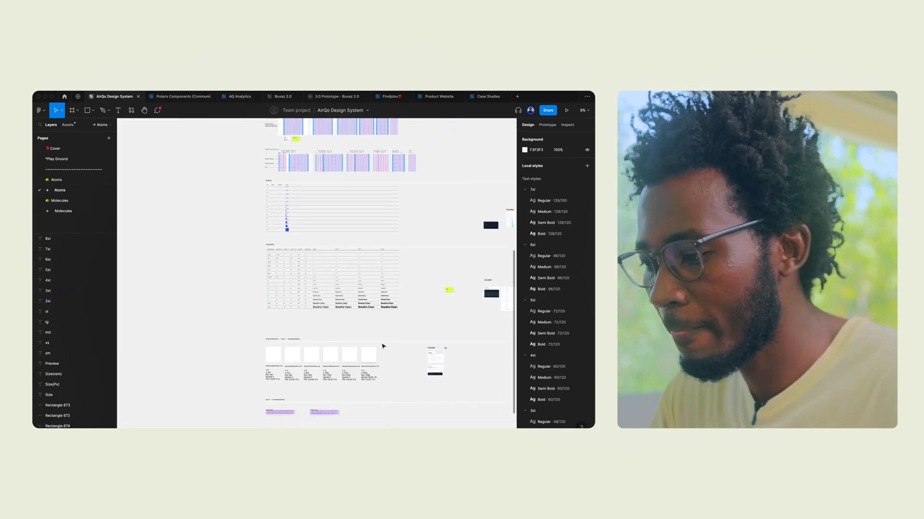
pyautogui.scroll(8, 298, 302)
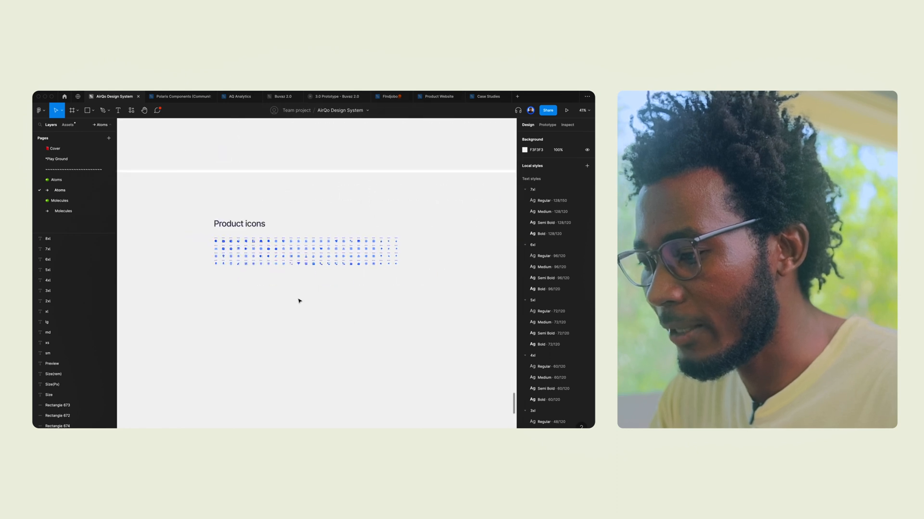
pyautogui.click(317, 270)
pyautogui.press('super+v')
pyautogui.moveTo(332, 270); pyautogui.dragTo(314, 276)
# Switch back to the browser and examine the specs on Material Design's Product icons page.
pyautogui.hscroll(-8, 286, 363)
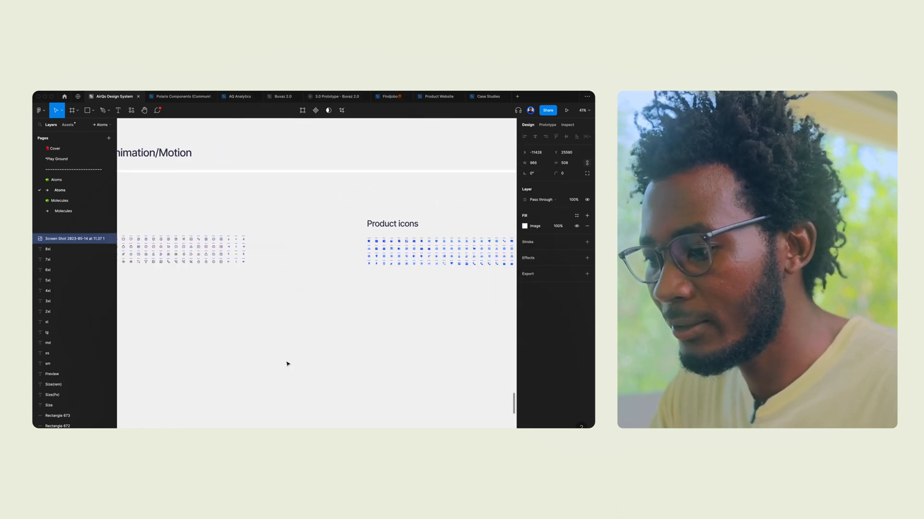
pyautogui.hscroll(2, 285, 364)
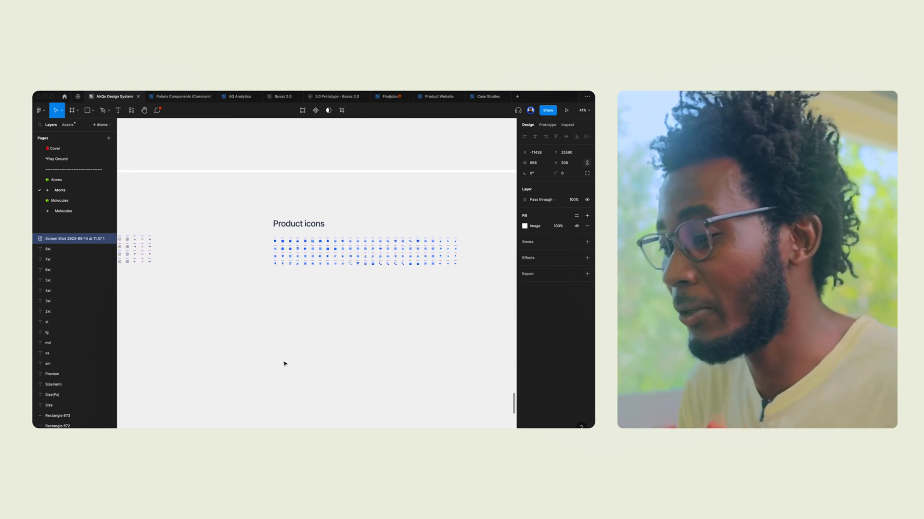
pyautogui.hscroll(1, 285, 364)
pyautogui.press('super+Tab')
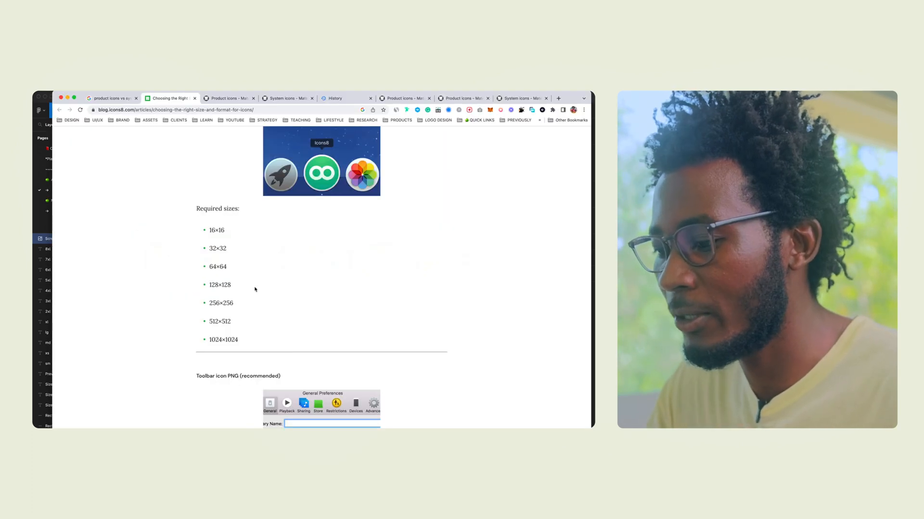
pyautogui.scroll(-5, 254, 288)
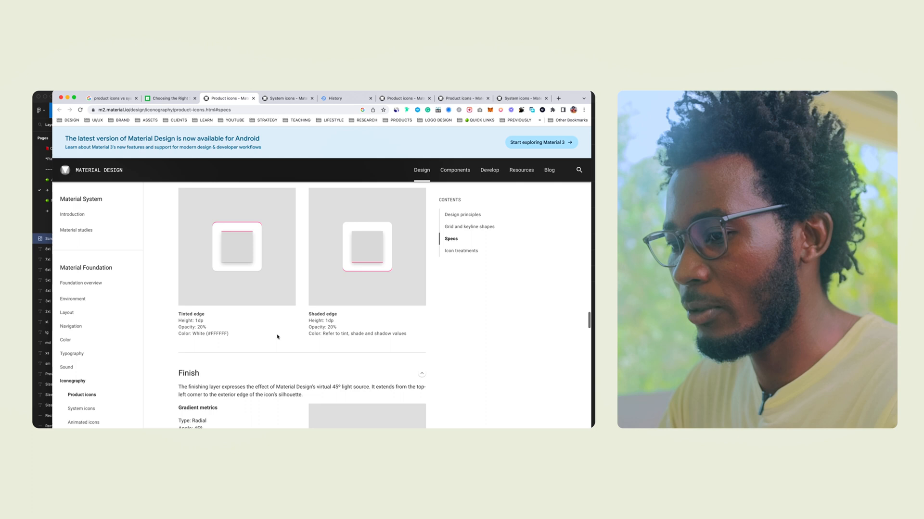
pyautogui.scroll(4, 278, 335)
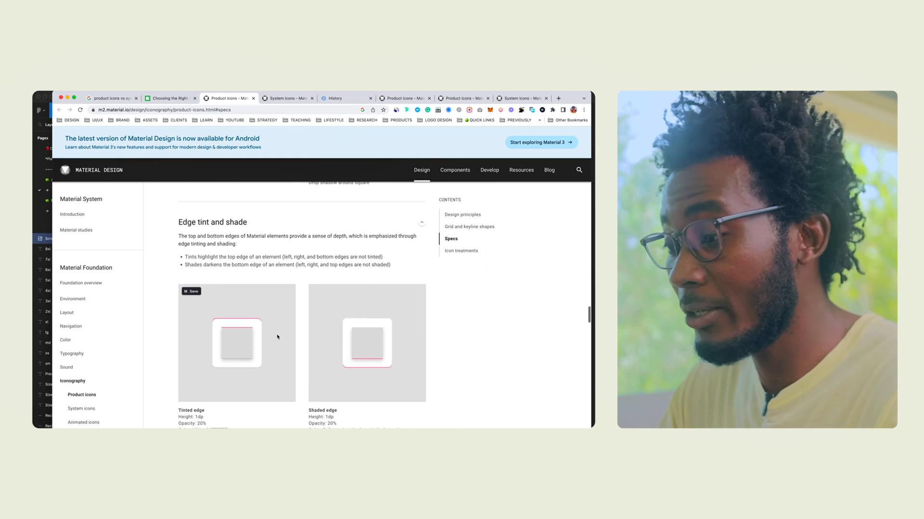
pyautogui.scroll(-10, 278, 337)
# Open carbondesignsystem.com in a new browser tab.
pyautogui.click(558, 98)
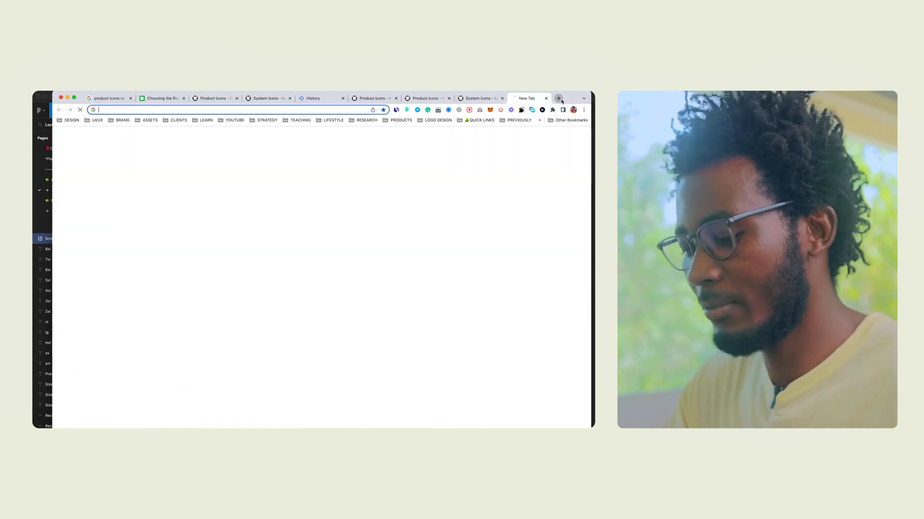
pyautogui.write('carbondesignsystem.com')
pyautogui.press('Return')
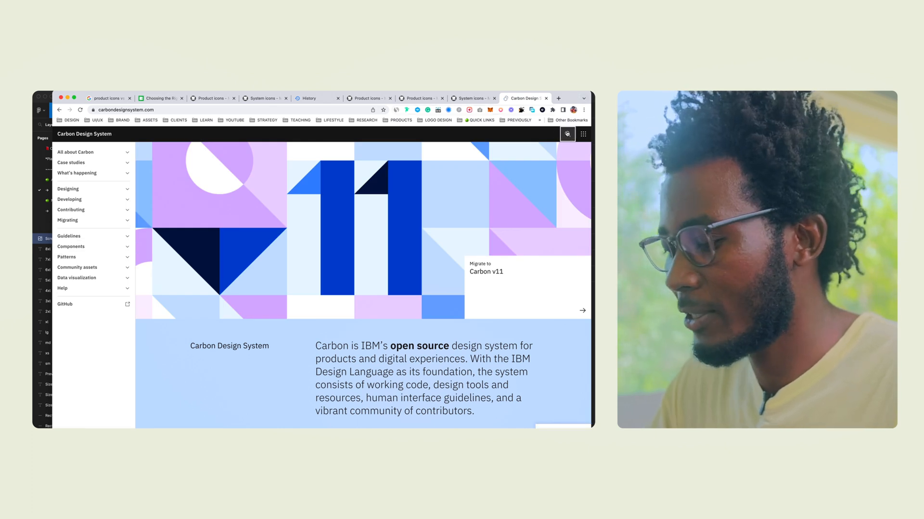
# Search the Carbon Design System site for "icon" and look through the Contribute and Code pages of its Icons guidelines.
pyautogui.click(567, 134)
pyautogui.write('icon')
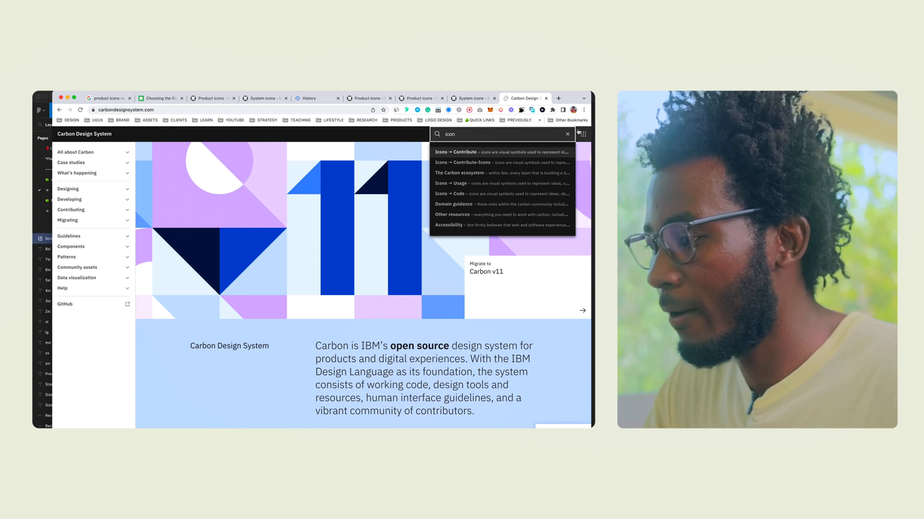
pyautogui.press('Return')
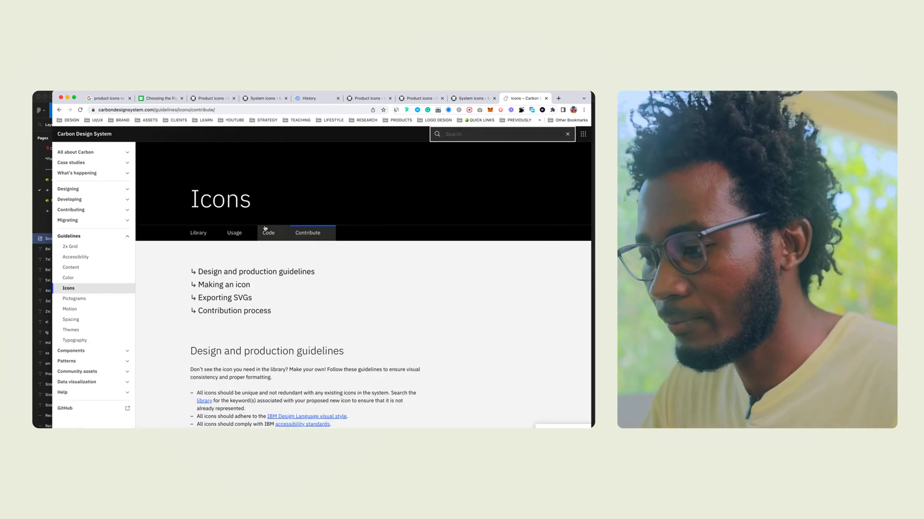
pyautogui.scroll(-5, 265, 228)
pyautogui.scroll(-15, 265, 228)
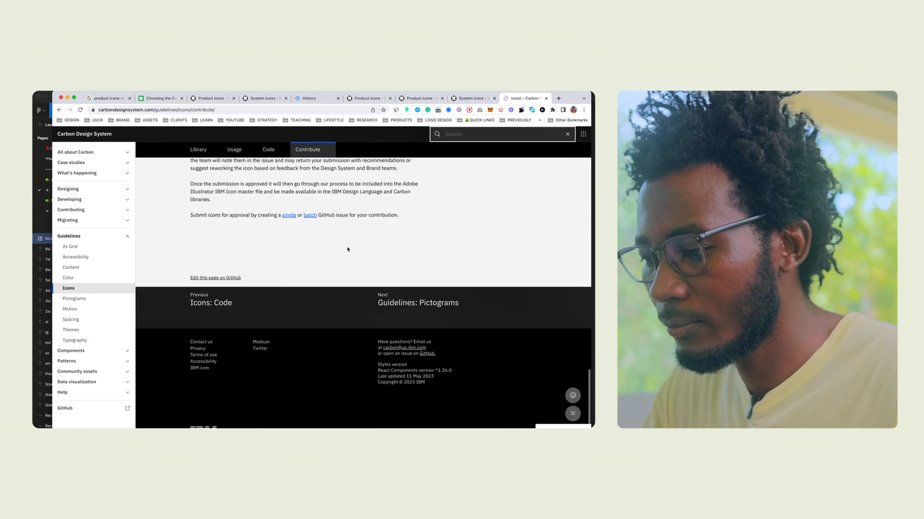
pyautogui.scroll(-3, 348, 250)
pyautogui.scroll(2, 348, 249)
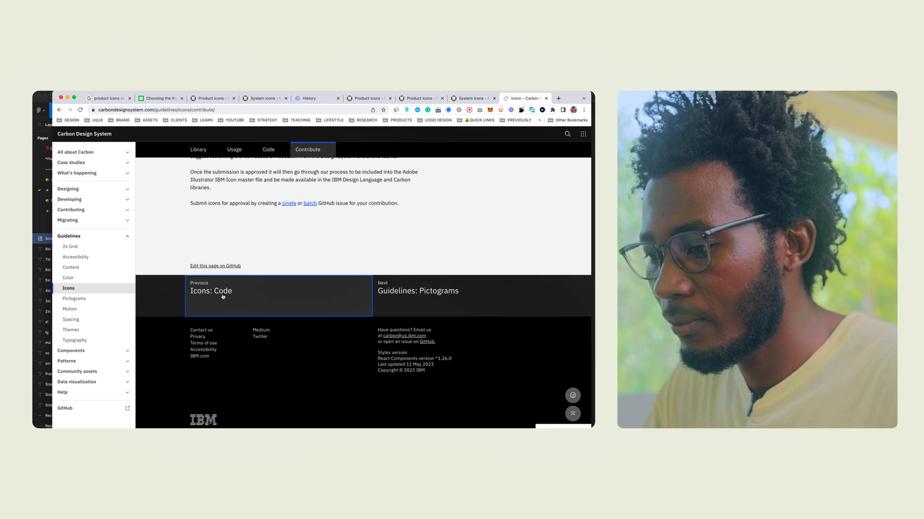
pyautogui.click(222, 296)
pyautogui.scroll(-20, 291, 313)
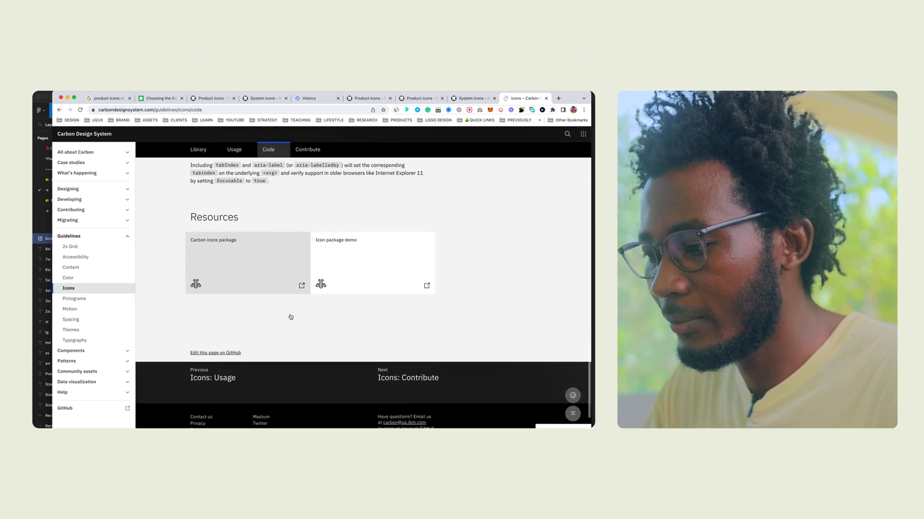
# Search Google for "carbon design system icons" in a new browser tab.
pyautogui.click(558, 98)
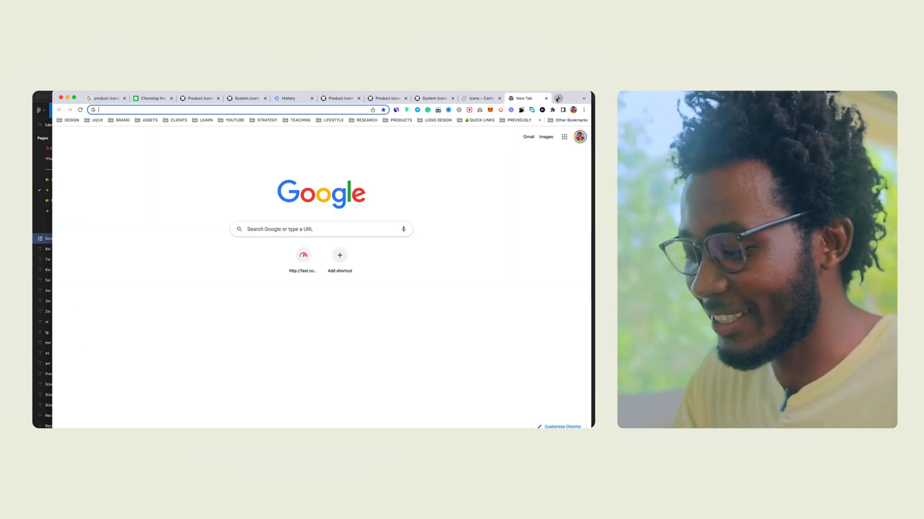
pyautogui.write('cornd')
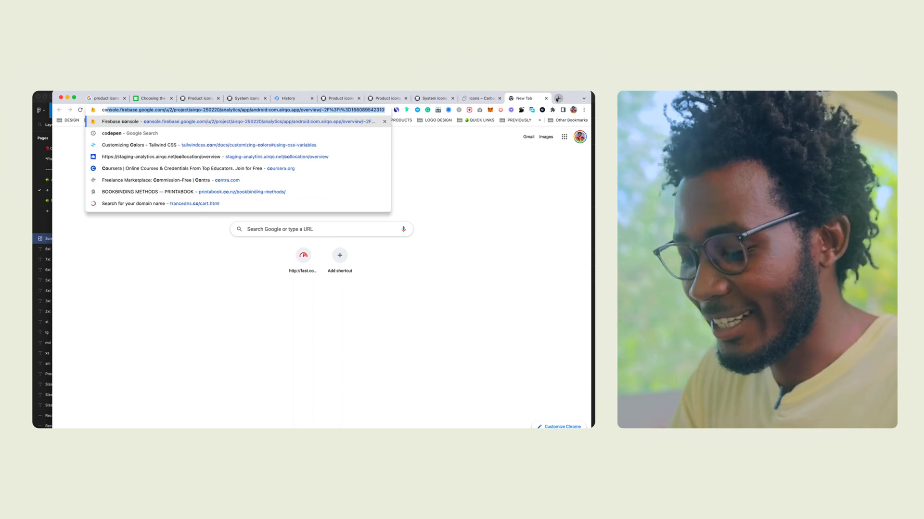
pyautogui.press('BackSpace')
pyautogui.press('BackSpace')
pyautogui.press('BackSpace')
pyautogui.press('BackSpace')
pyautogui.press('BackSpace')
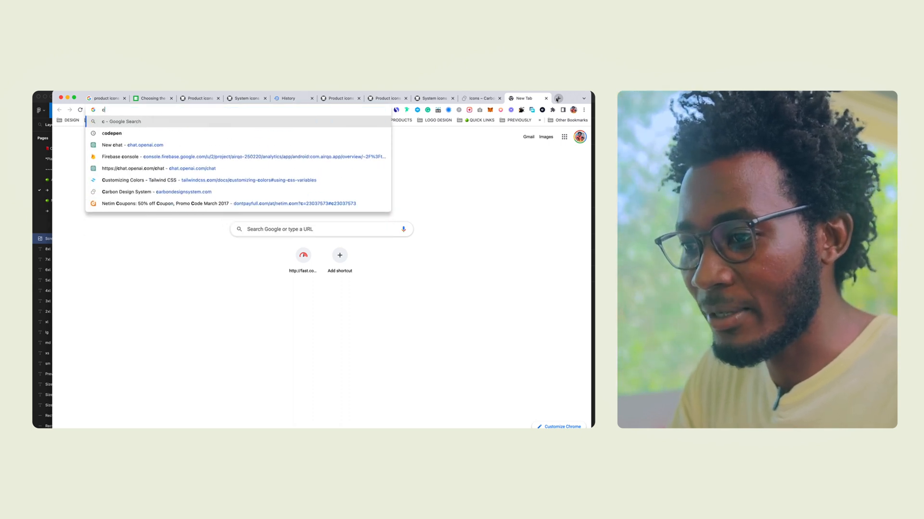
pyautogui.write('cab')
pyautogui.press('BackSpace')
pyautogui.write('r')
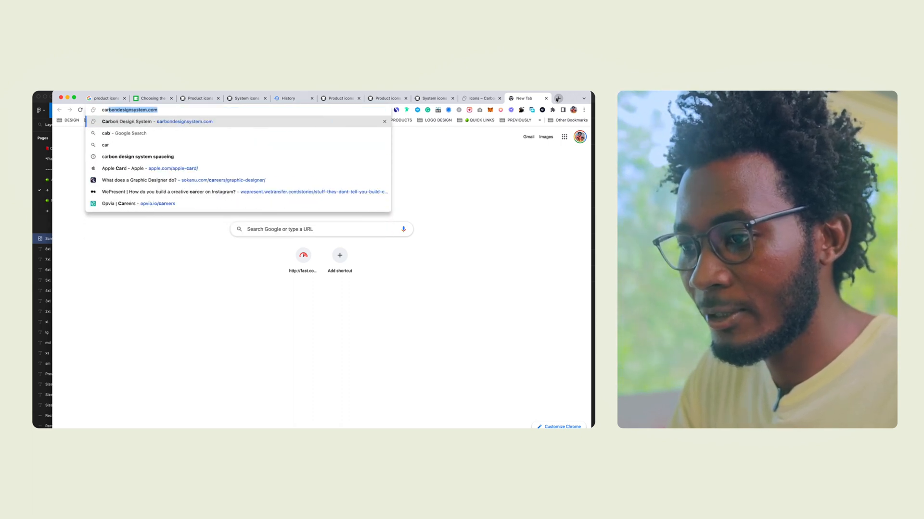
pyautogui.write('bonb')
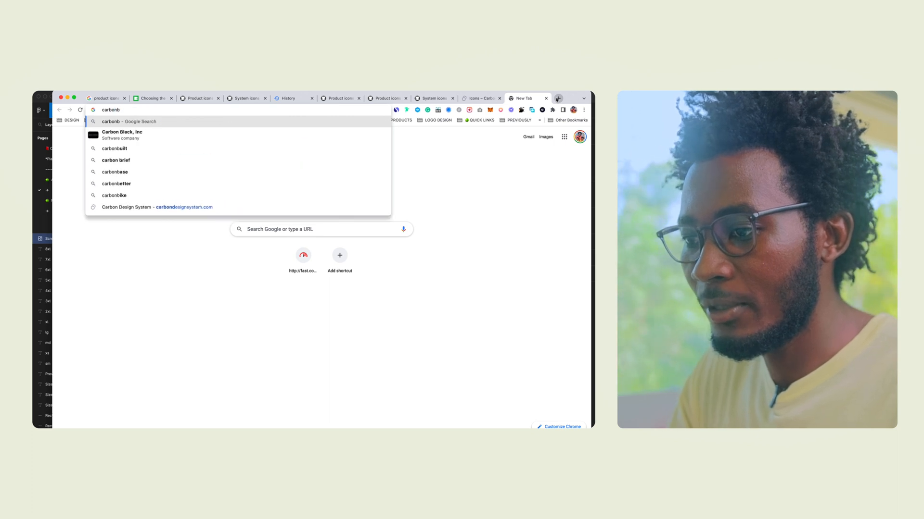
pyautogui.write('on design system ')
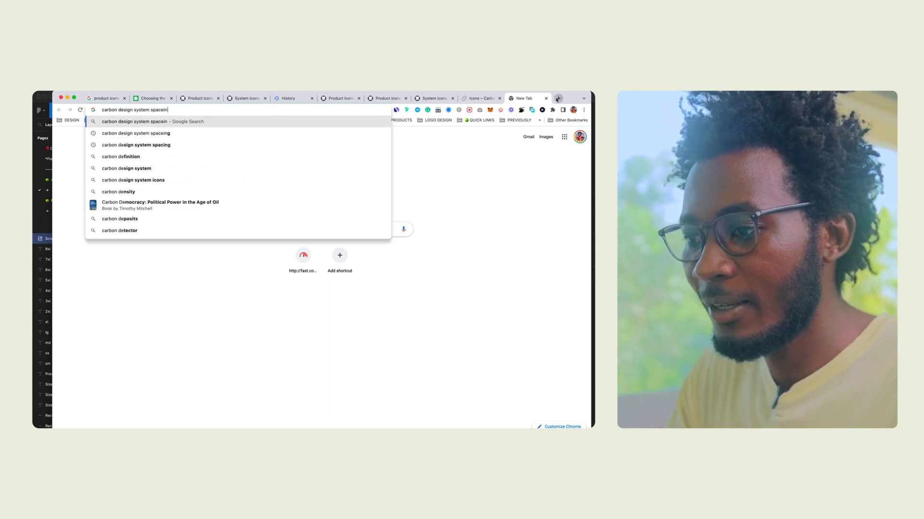
pyautogui.write('icons')
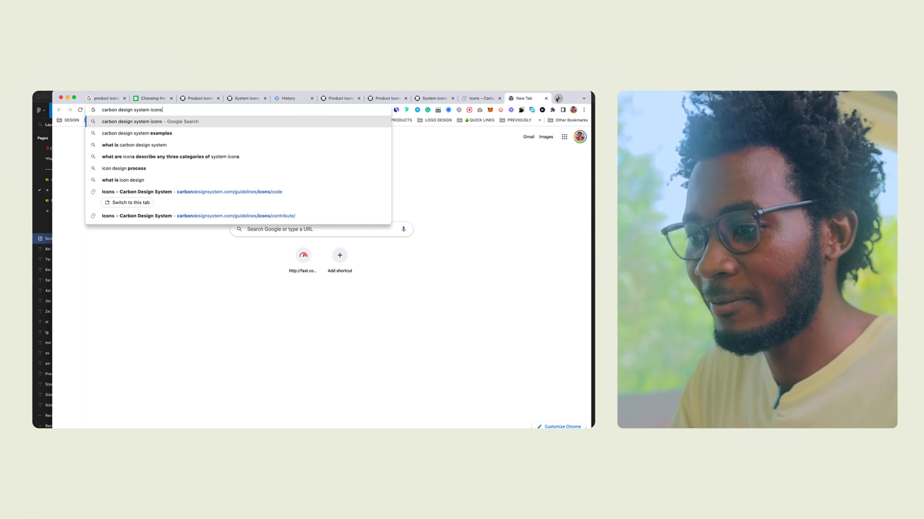
pyautogui.press('Return')
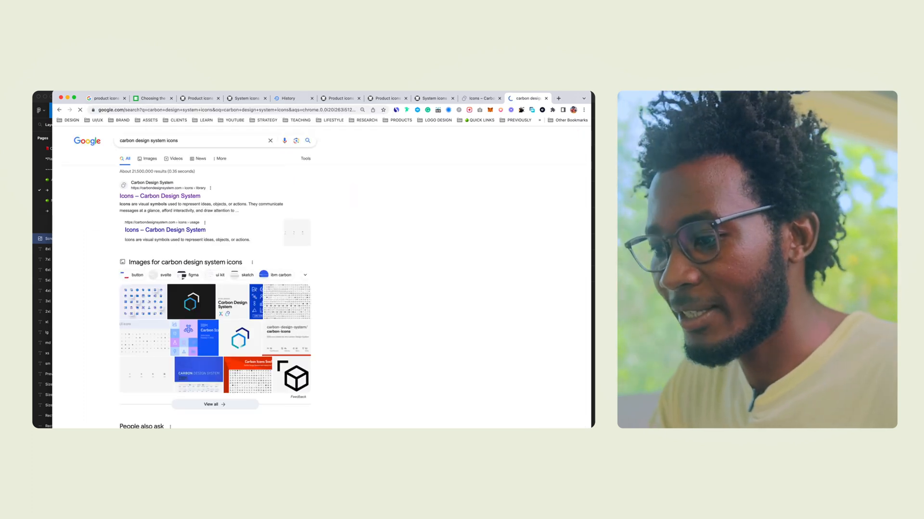
# Open the Carbon Icons search results in separate tabs and browse the icon categories on the Library page.
pyautogui.keyDown('super'); pyautogui.click(172, 197); pyautogui.keyUp('super')
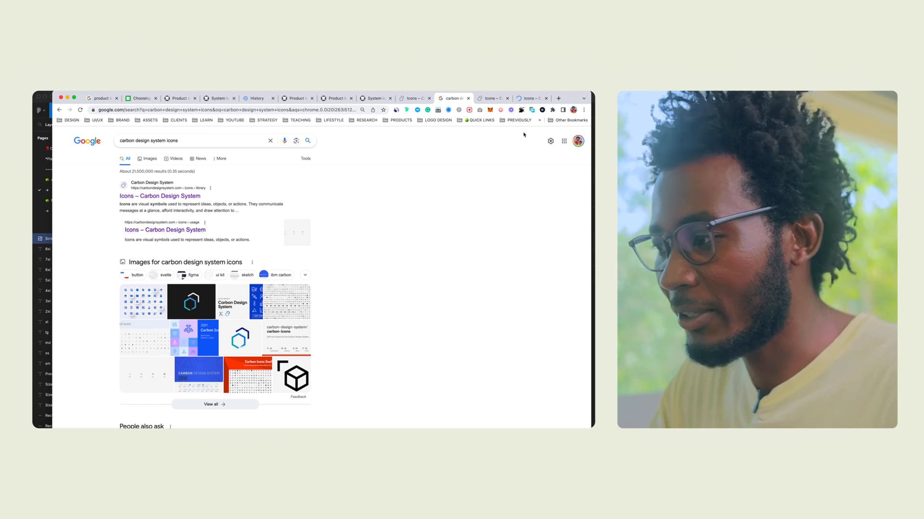
pyautogui.click(490, 100)
pyautogui.scroll(-3, 327, 247)
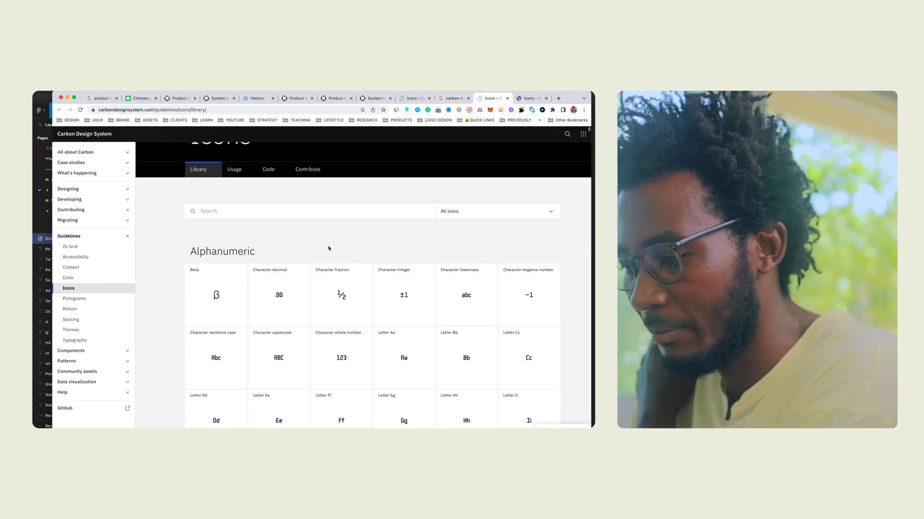
pyautogui.scroll(-15, 328, 249)
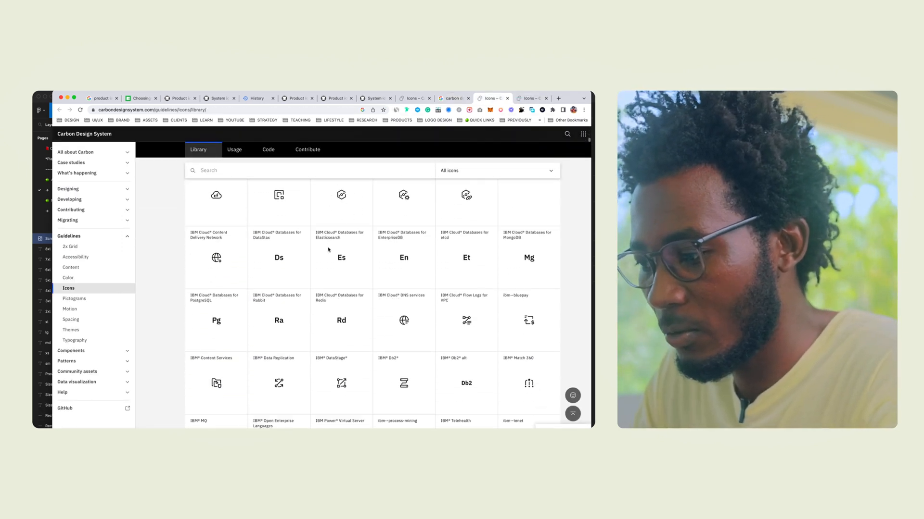
pyautogui.scroll(-20, 329, 249)
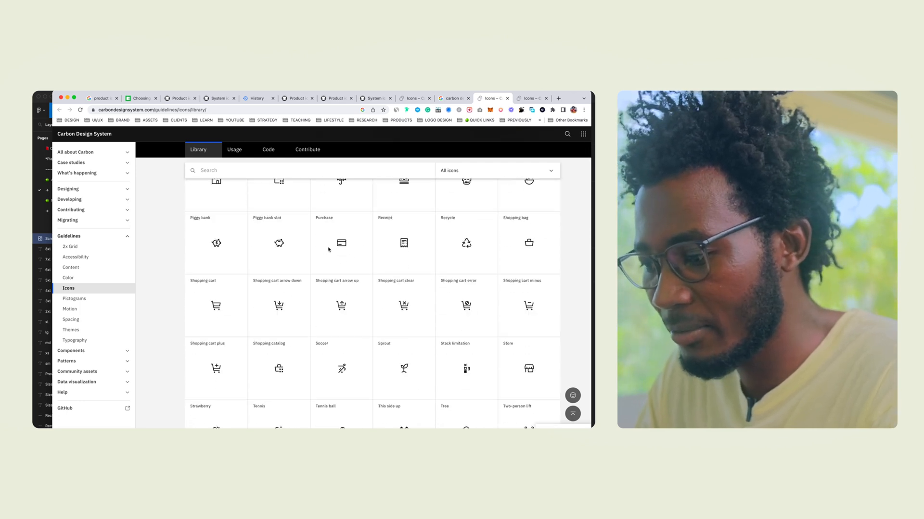
pyautogui.scroll(-20, 328, 249)
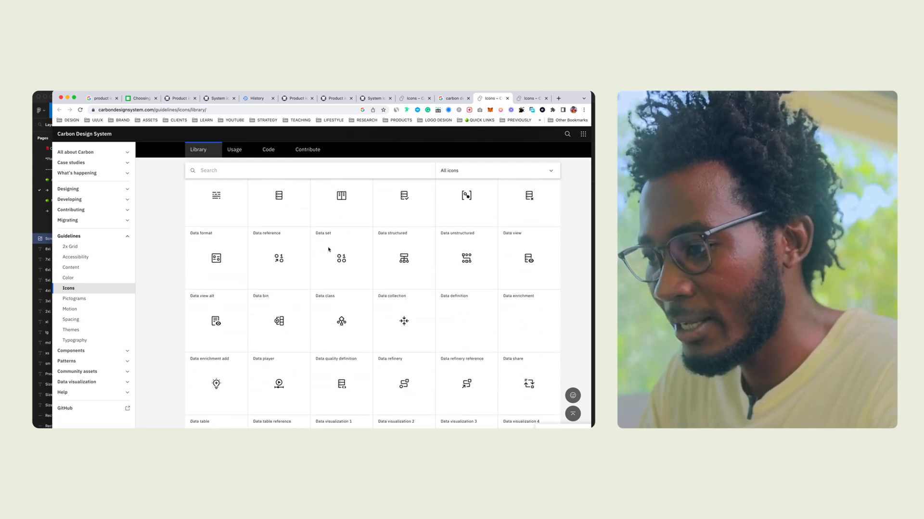
pyautogui.scroll(-20, 328, 249)
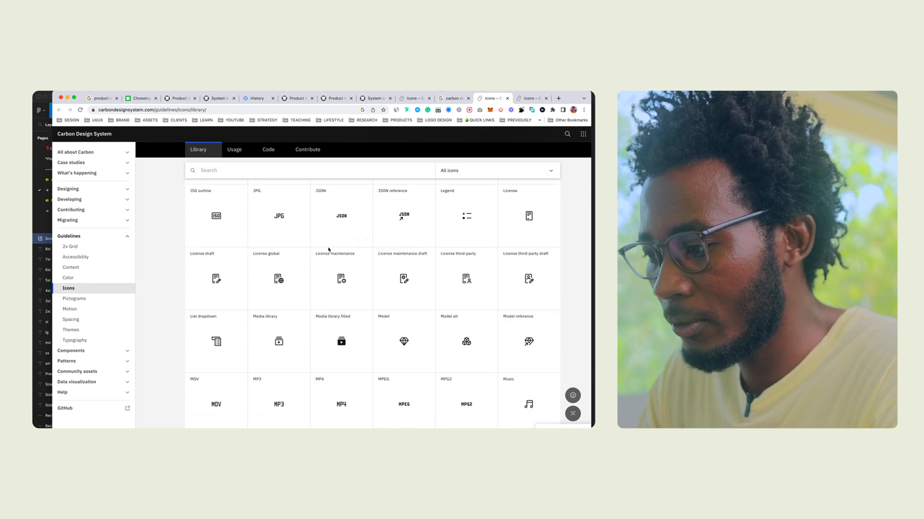
pyautogui.scroll(-20, 328, 249)
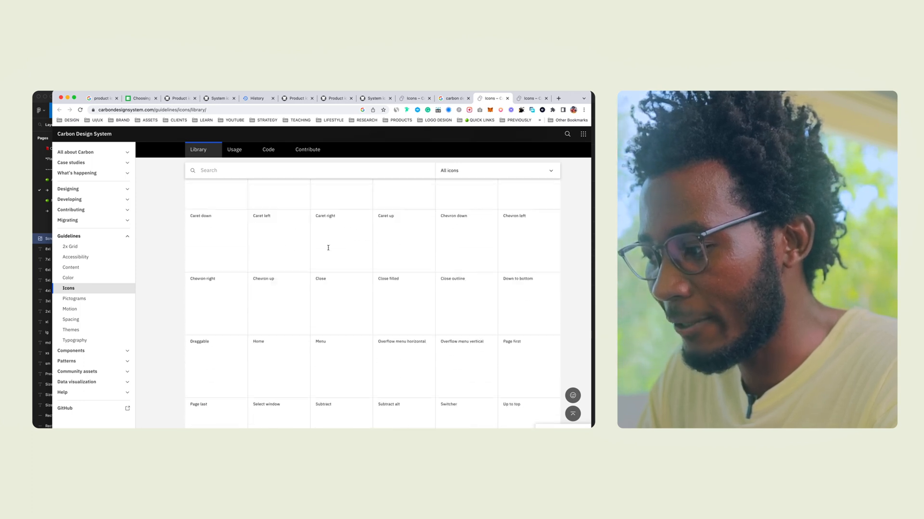
pyautogui.scroll(-10, 328, 249)
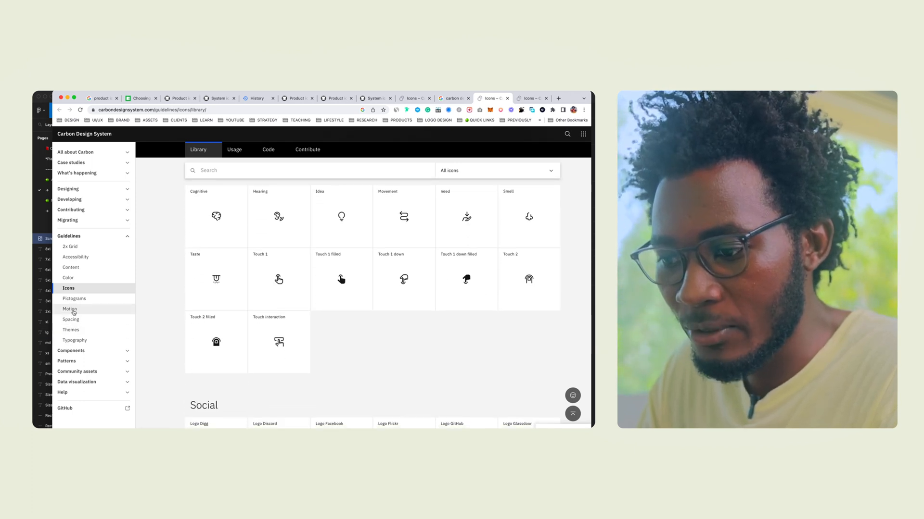
# Open Carbon's 2x Grid guidelines and examine the mini unit, grid fundamentals and padding sections.
pyautogui.click(70, 246)
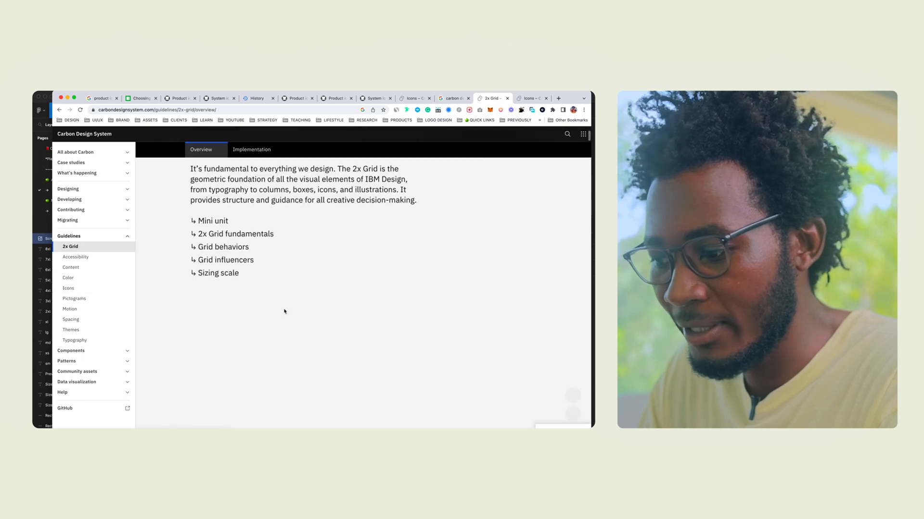
pyautogui.scroll(-5, 284, 311)
pyautogui.scroll(-10, 285, 311)
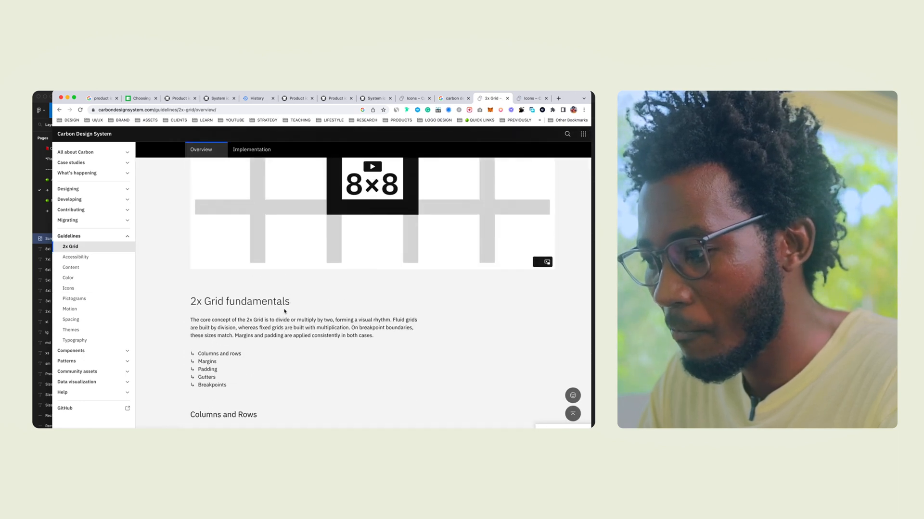
pyautogui.scroll(-15, 285, 311)
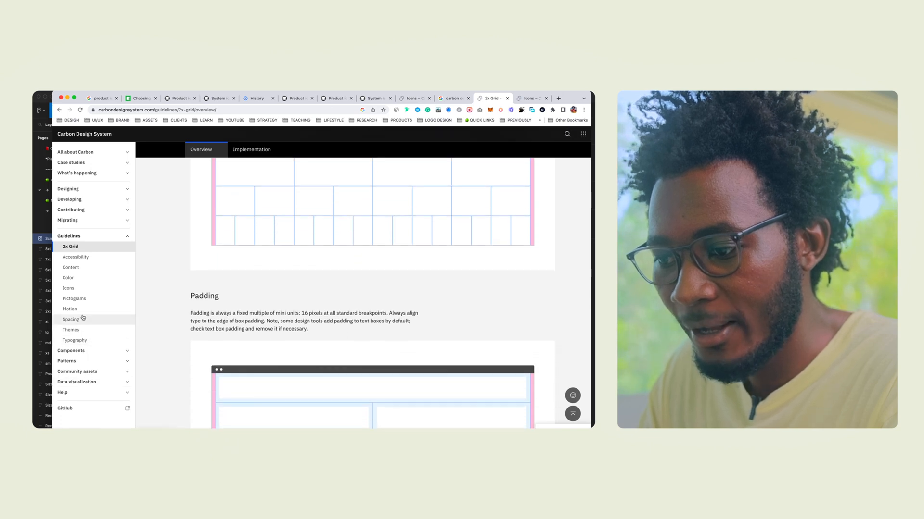
pyautogui.scroll(2, 77, 198)
# Open the Design kits page under Carbon's Designing section and skim the Sketch kit instructions.
pyautogui.click(72, 189)
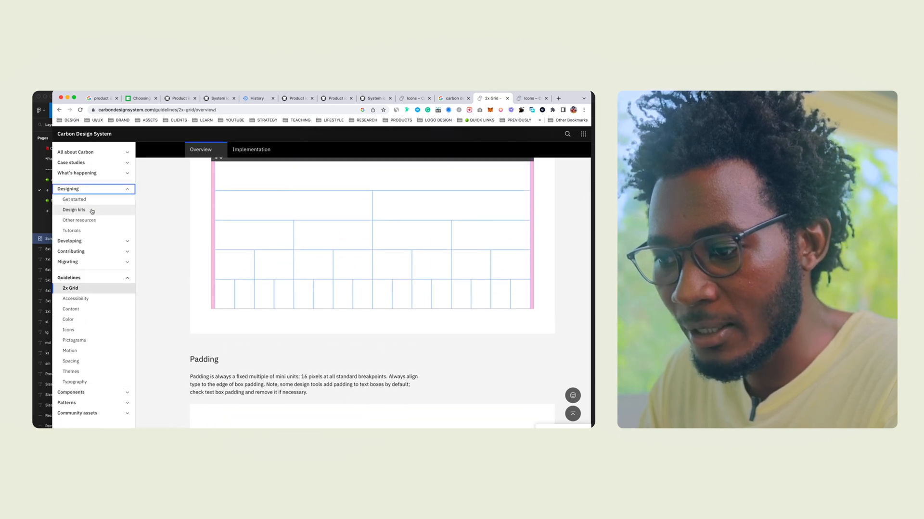
pyautogui.click(85, 210)
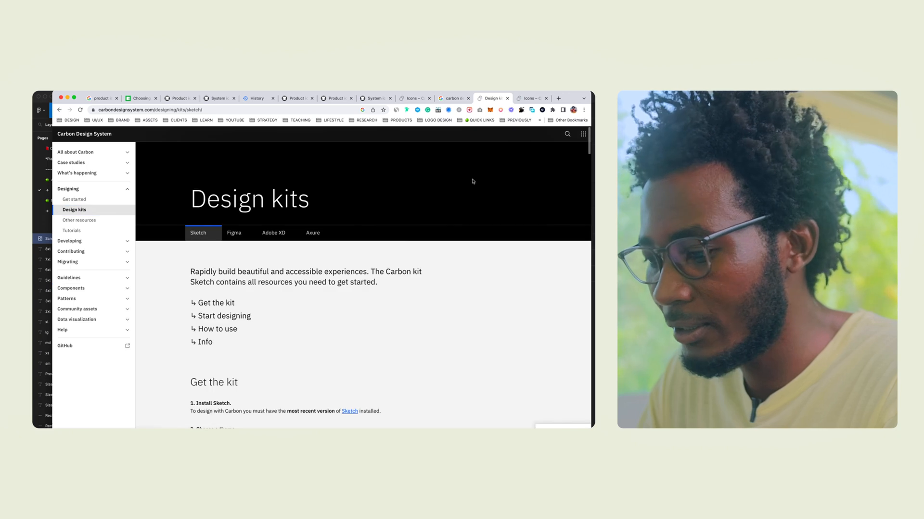
pyautogui.scroll(-20, 363, 288)
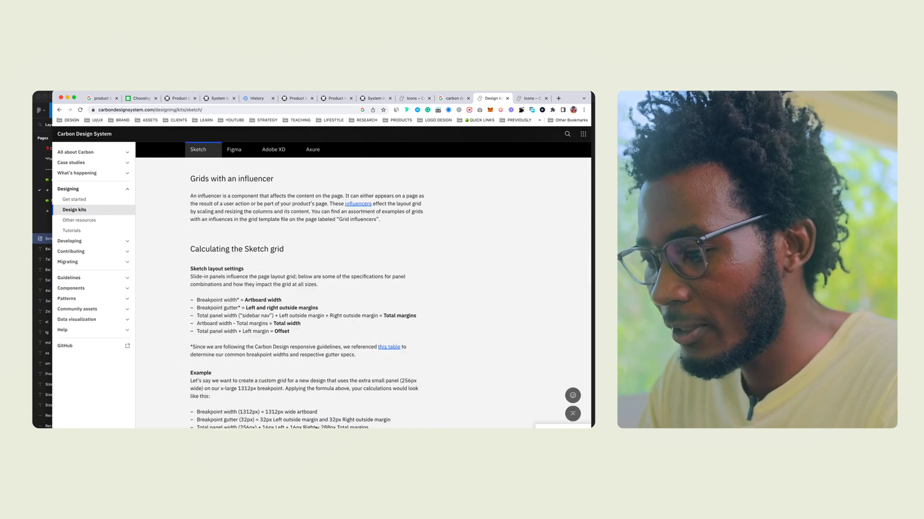
pyautogui.scroll(-3, 536, 136)
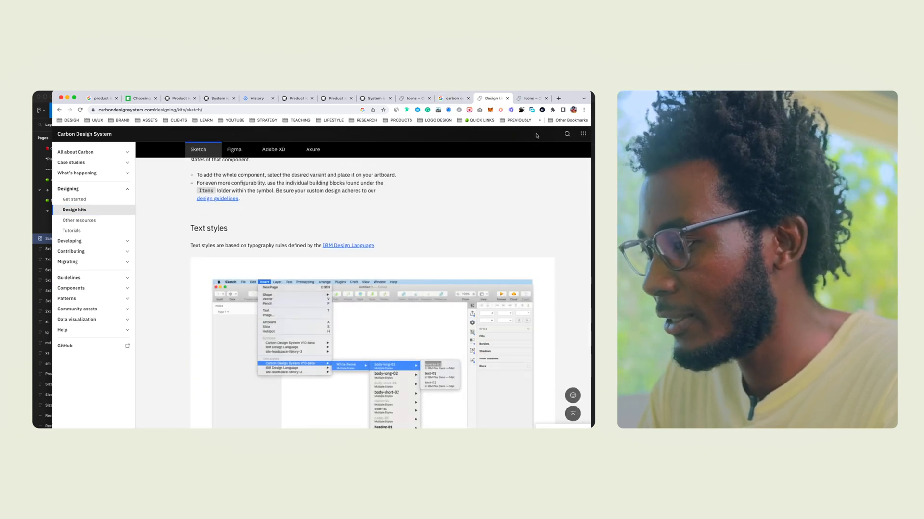
# Search the Carbon site for "icon" again and find the Sizing section on the Icons Usage page.
pyautogui.click(570, 135)
pyautogui.write('icon')
pyautogui.press('Return')
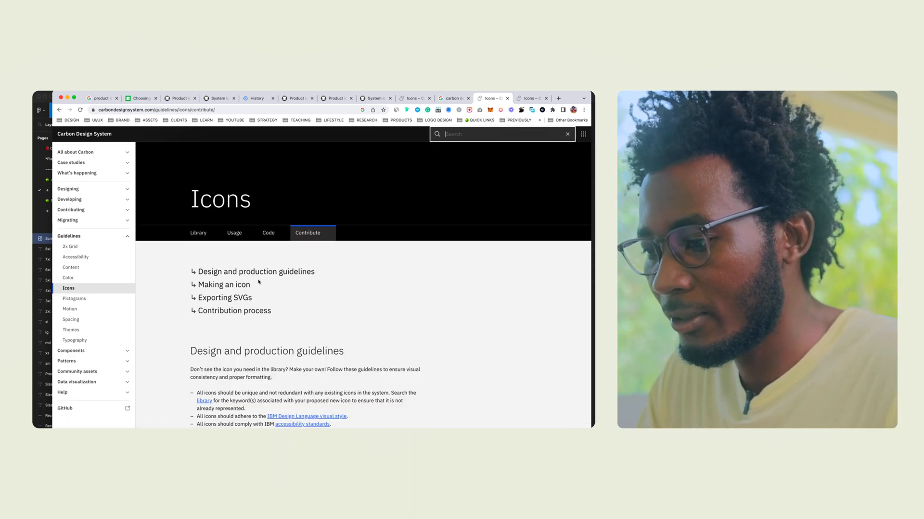
pyautogui.click(230, 233)
pyautogui.scroll(-10, 298, 308)
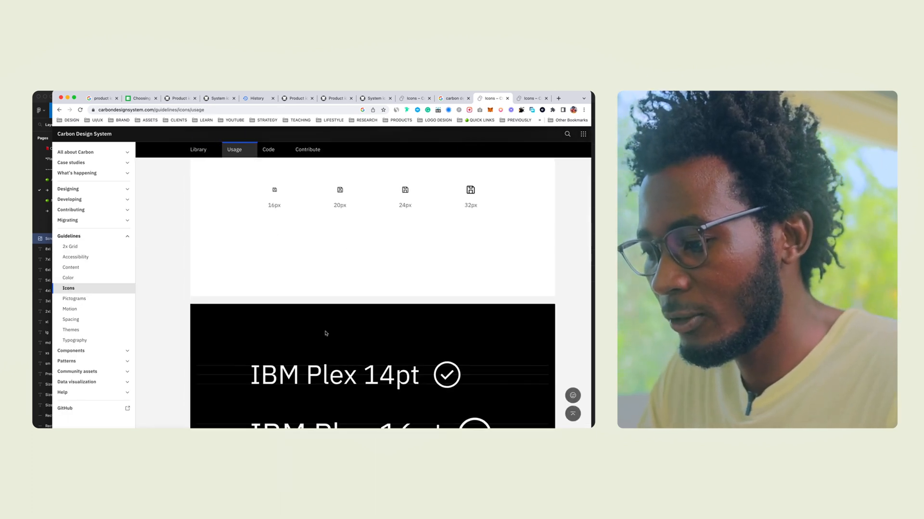
pyautogui.scroll(2, 325, 334)
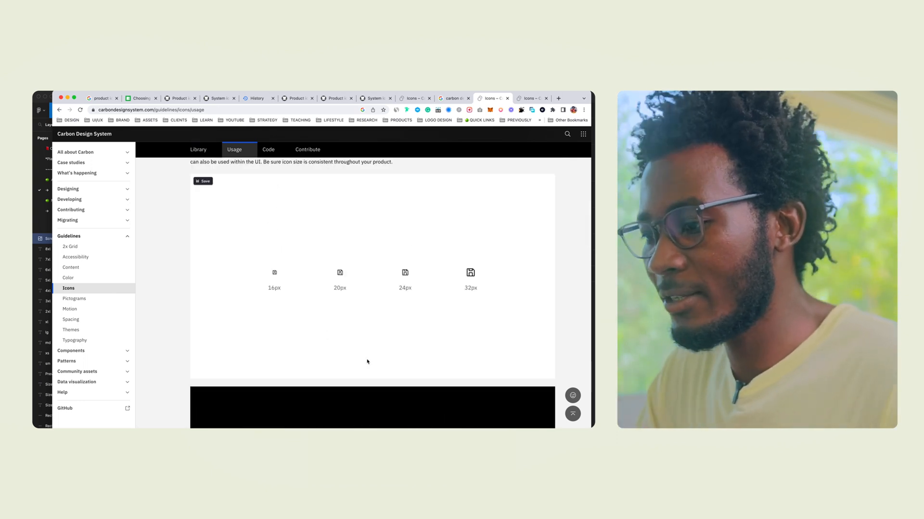
pyautogui.scroll(1, 367, 361)
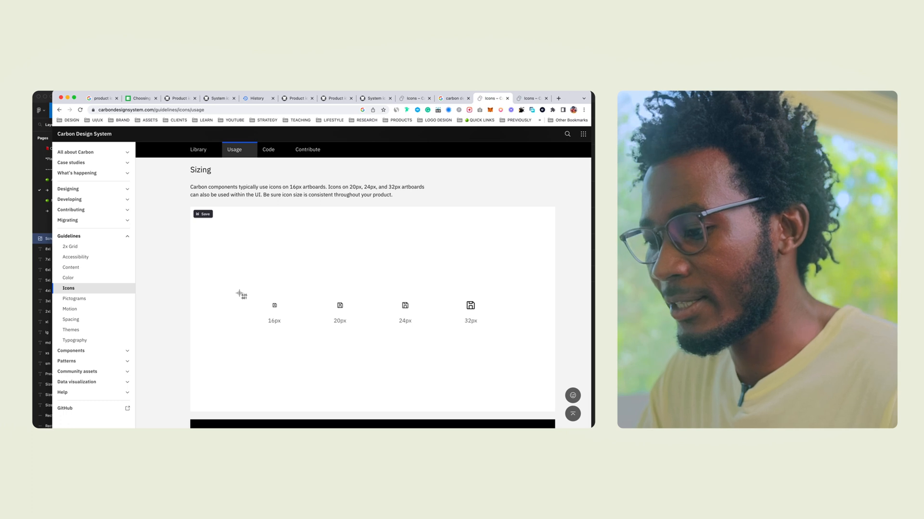
# Capture a screenshot of Carbon's 16px, 20px, 24px and 32px icon sizes and place it on Figma's Atoms page.
pyautogui.moveTo(197, 256); pyautogui.dragTo(549, 379)
pyautogui.press('super+Tab')
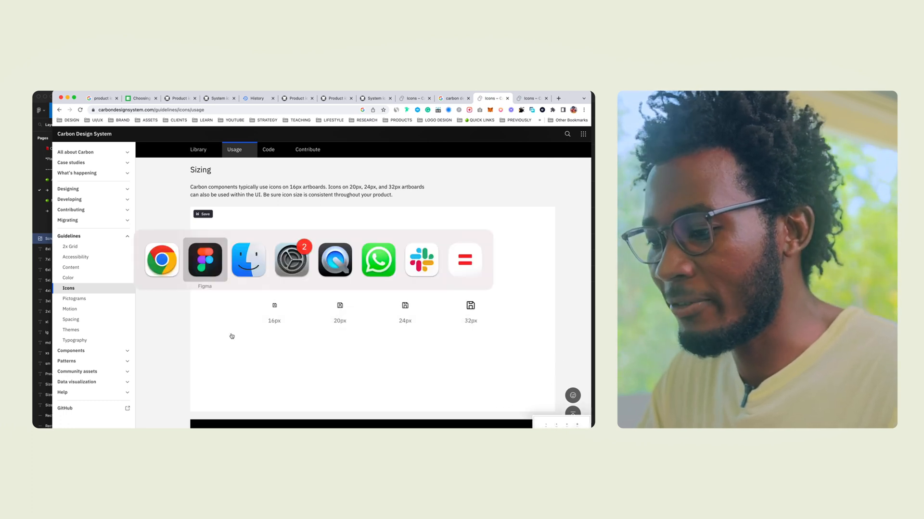
pyautogui.click(210, 264)
pyautogui.moveTo(561, 422); pyautogui.dragTo(407, 319)
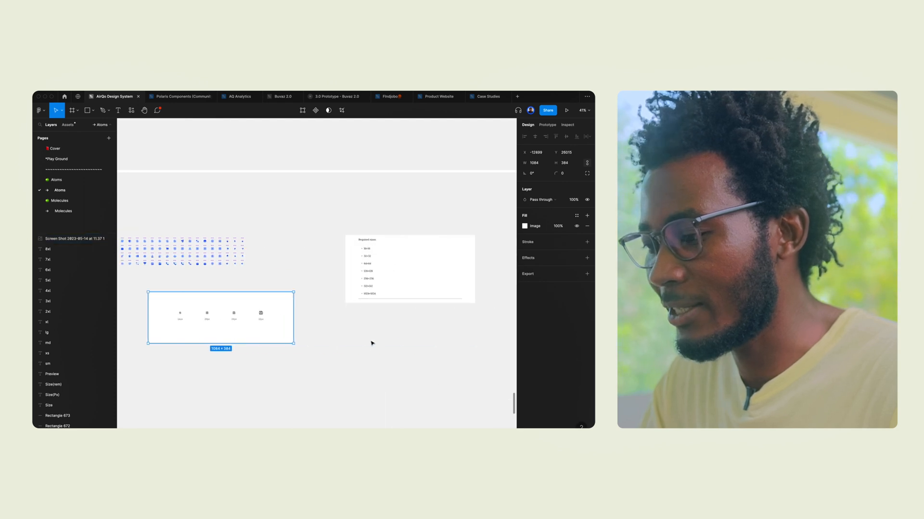
# Move the Carbon icon sizes screenshot directly below the required sizes screenshot beside the Product icons section.
pyautogui.scroll(2, 371, 342)
pyautogui.moveTo(243, 334); pyautogui.dragTo(380, 354)
pyautogui.scroll(-5, 353, 324)
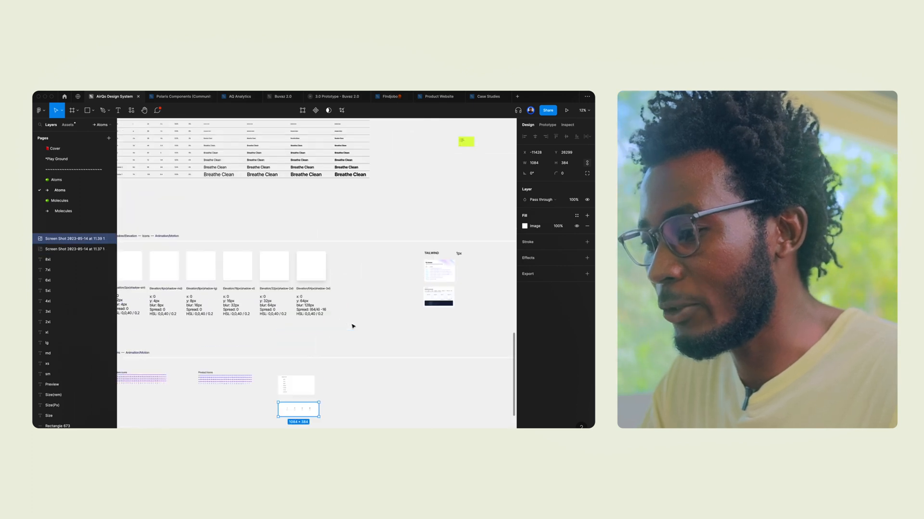
# Review the Bootstrap and Tailwind container and breakpoint references beside the Layout section on the Atoms page, selecting each group in turn.
pyautogui.scroll(20, 353, 326)
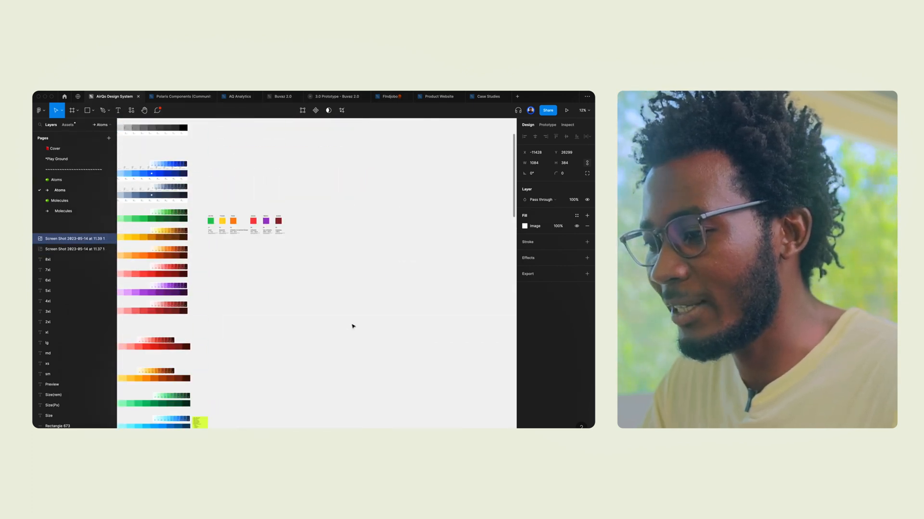
pyautogui.scroll(-15, 353, 326)
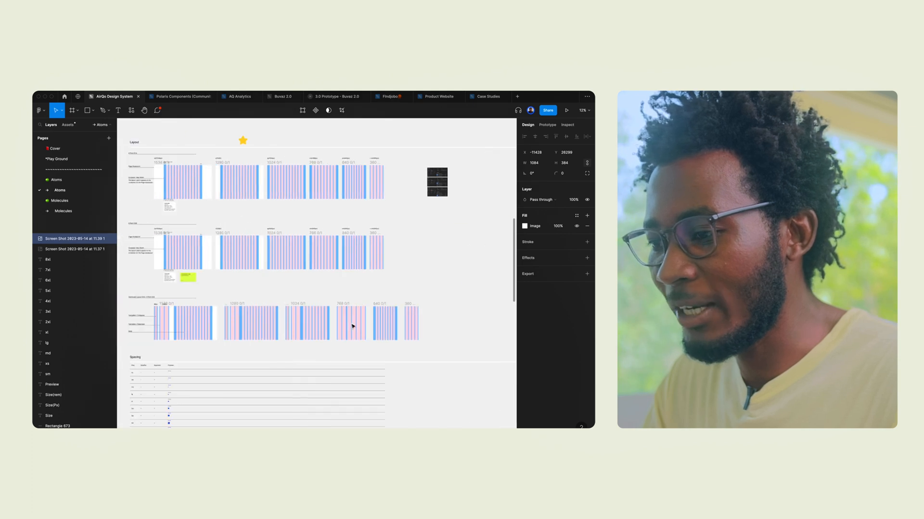
pyautogui.hscroll(-2, 353, 326)
pyautogui.scroll(5, 283, 250)
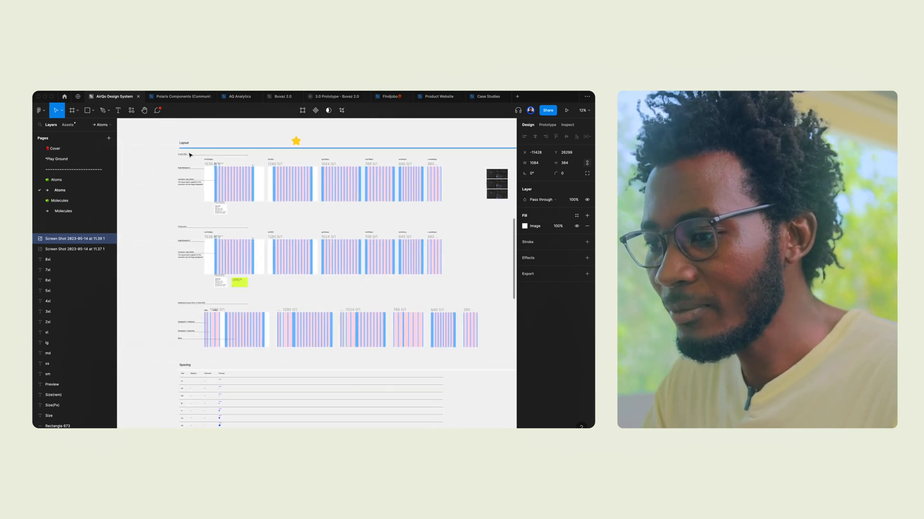
pyautogui.hscroll(10, 318, 231)
pyautogui.hscroll(-2, 288, 221)
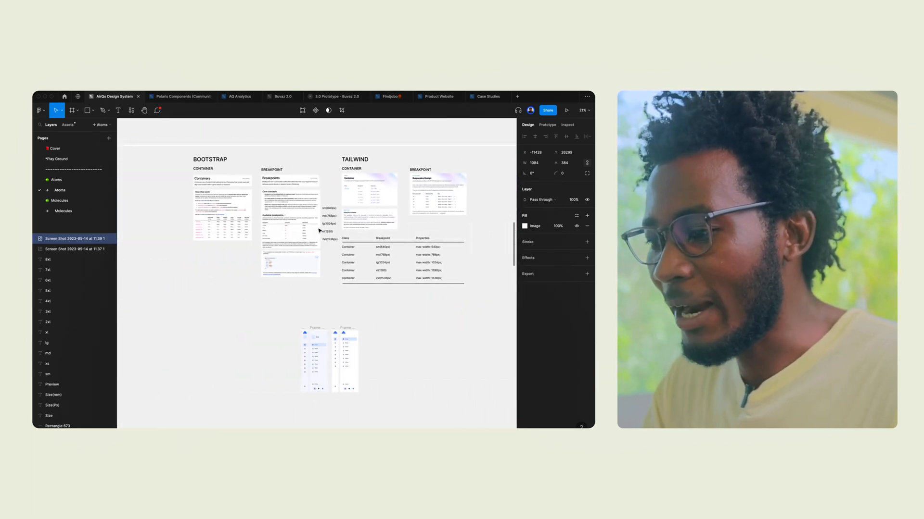
pyautogui.moveTo(186, 153); pyautogui.dragTo(331, 306)
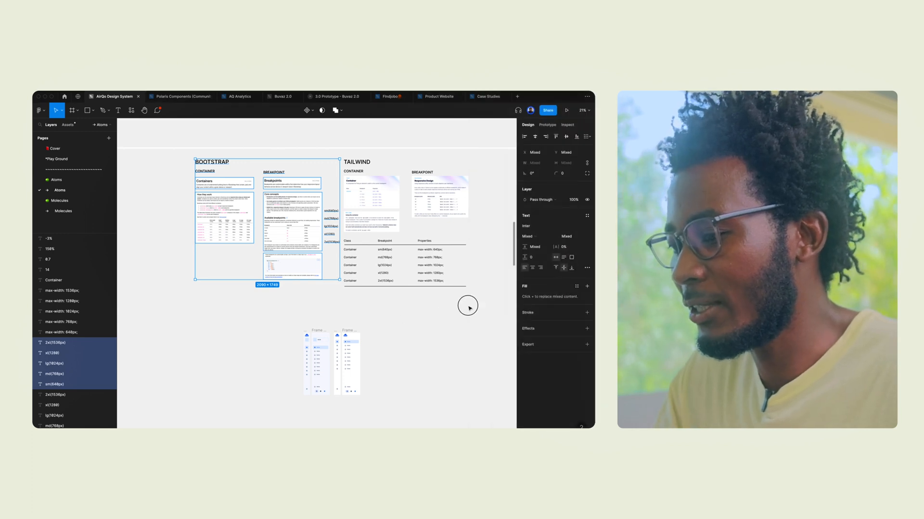
pyautogui.moveTo(469, 308); pyautogui.dragTo(348, 158)
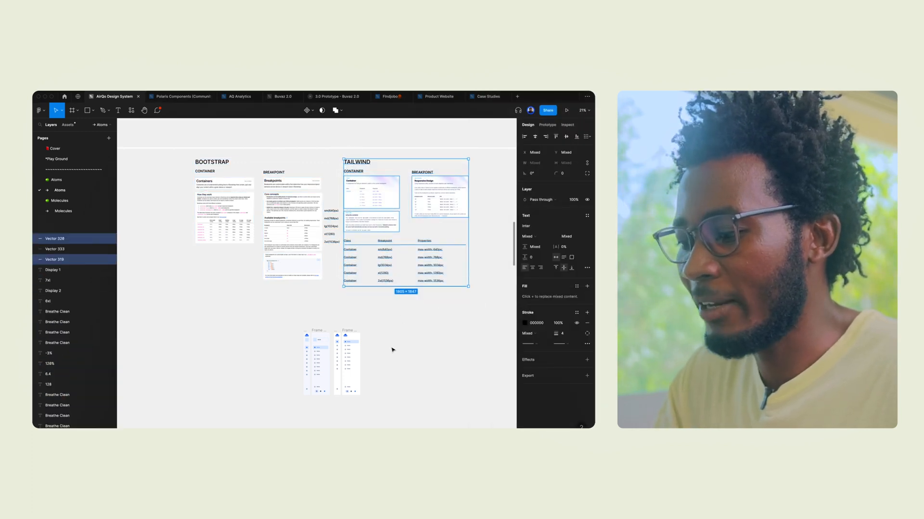
pyautogui.scroll(-3, 393, 350)
pyautogui.scroll(3, 393, 350)
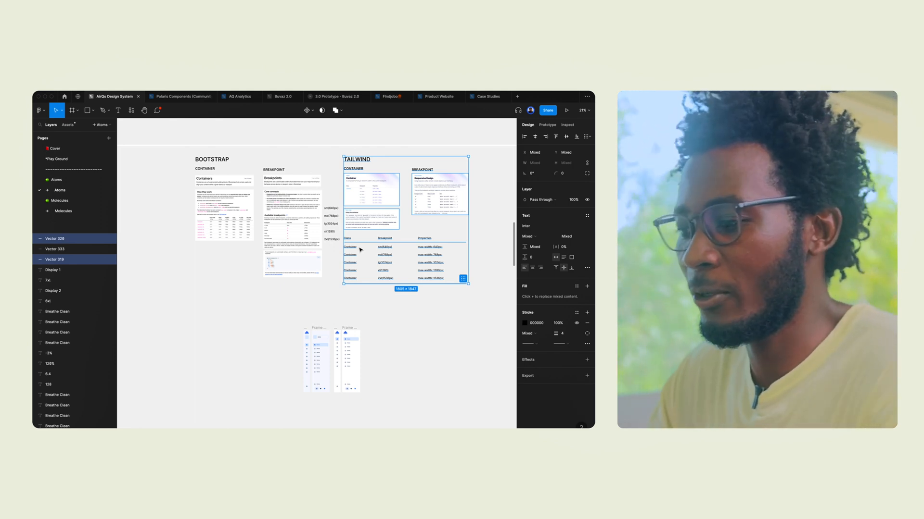
# Look over the Tailwind and Bootstrap references further down the Atoms page and return to the Icons section.
pyautogui.scroll(-5, 360, 251)
pyautogui.scroll(-3, 361, 256)
pyautogui.scroll(-10, 342, 356)
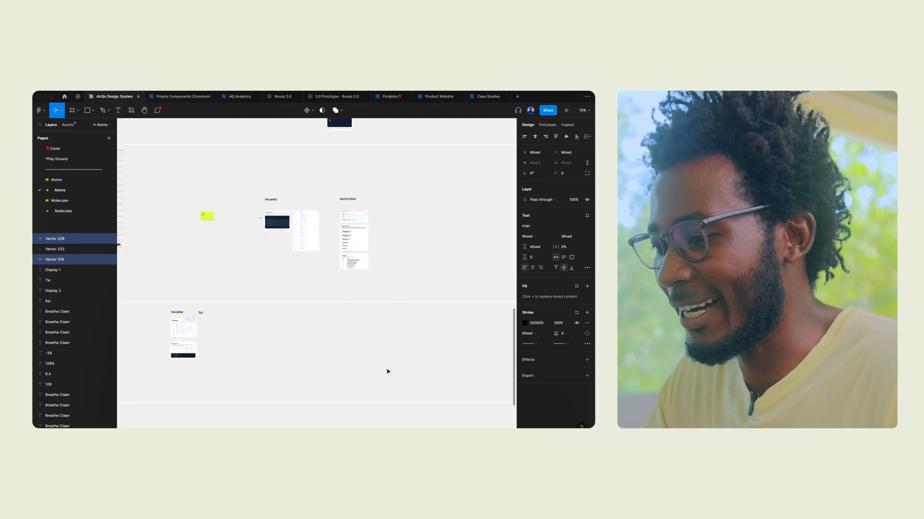
pyautogui.scroll(5, 343, 357)
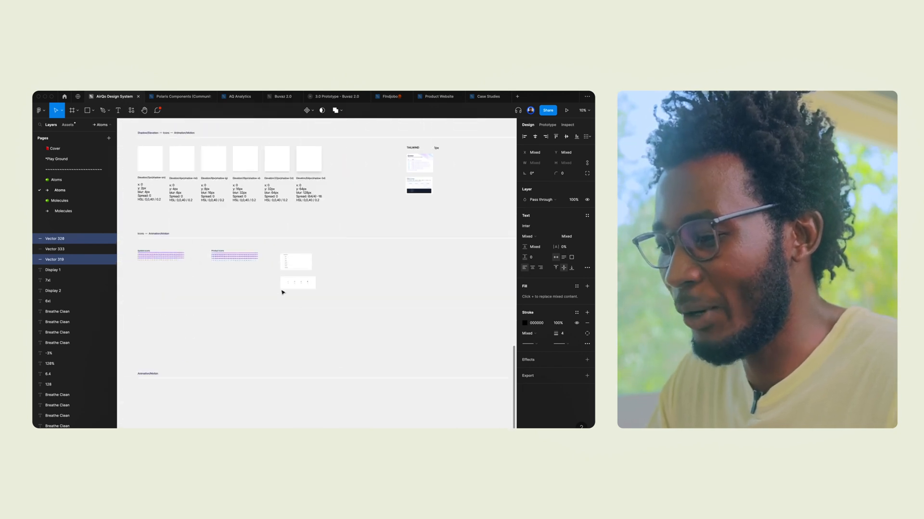
# Switch to the Carbon Icons Usage page in the browser and read the guidance on pairing icon sizes with IBM Plex text.
pyautogui.press('super+Tab')
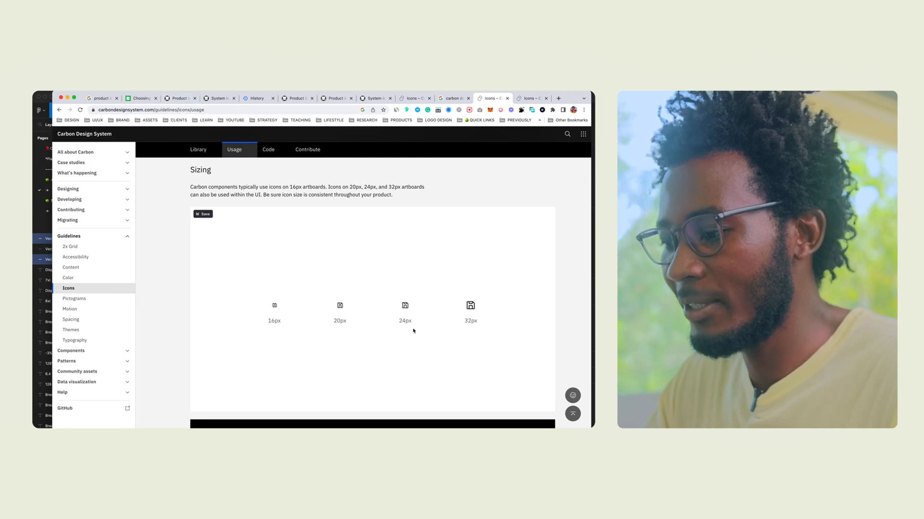
pyautogui.scroll(-5, 417, 348)
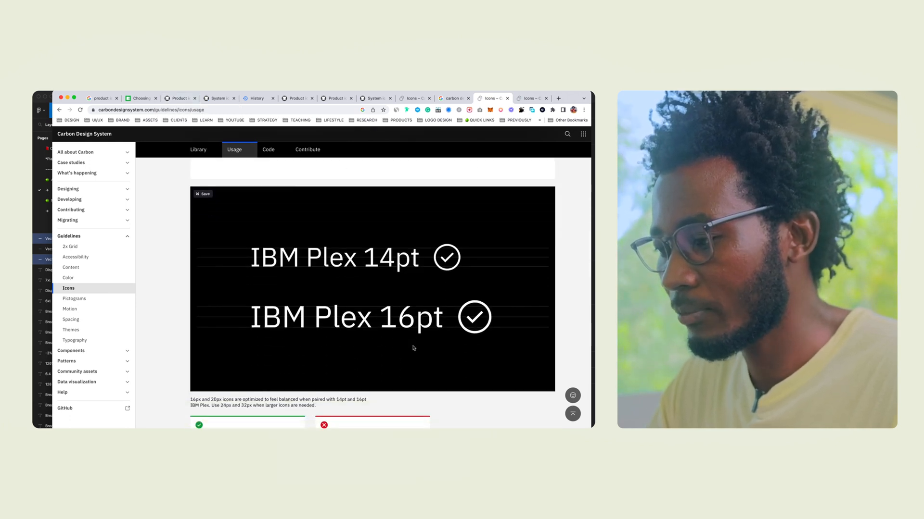
pyautogui.scroll(-1, 413, 348)
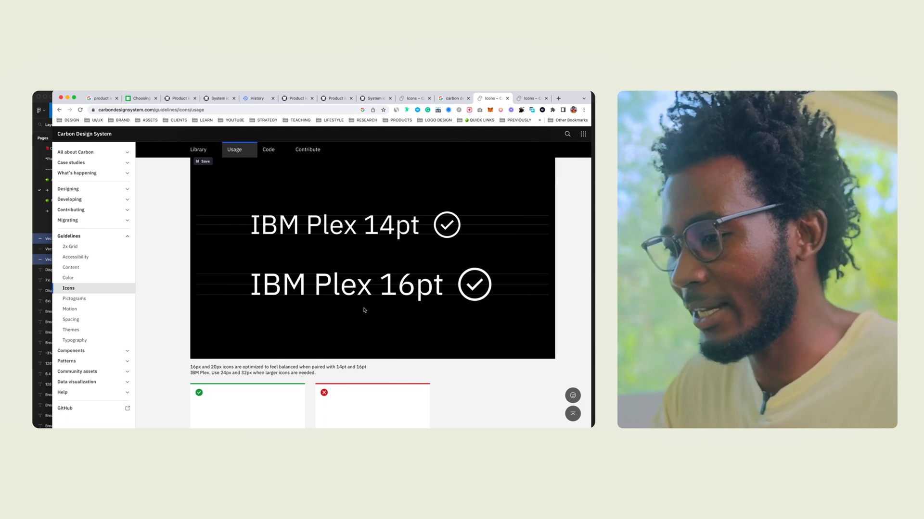
pyautogui.scroll(1, 364, 310)
pyautogui.scroll(-1, 449, 308)
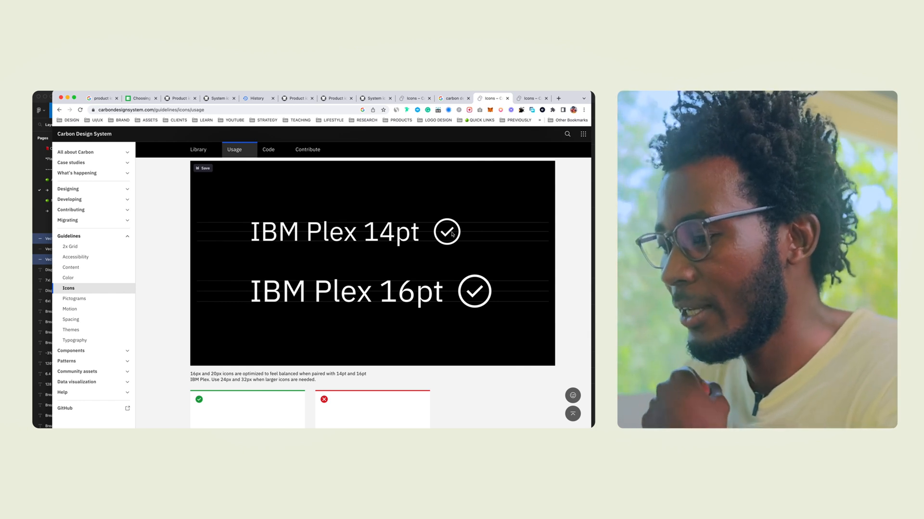
pyautogui.scroll(-2, 399, 260)
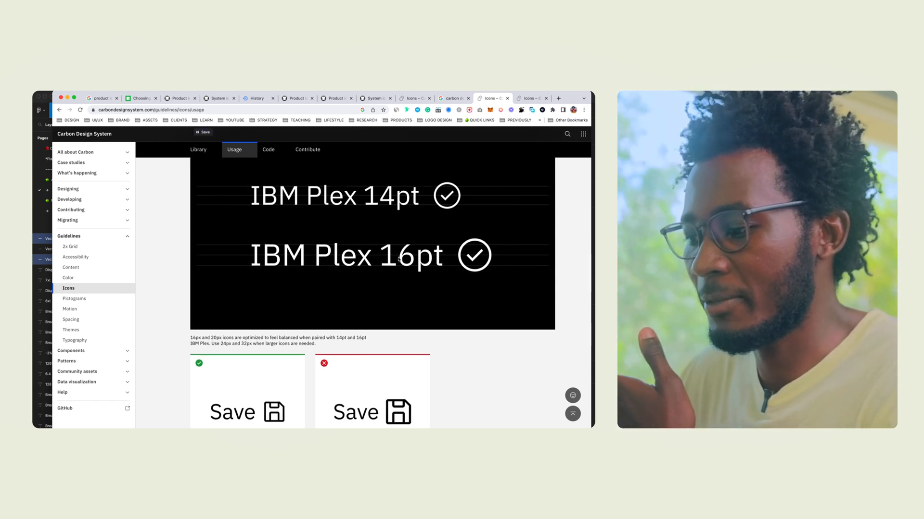
pyautogui.scroll(-2, 398, 259)
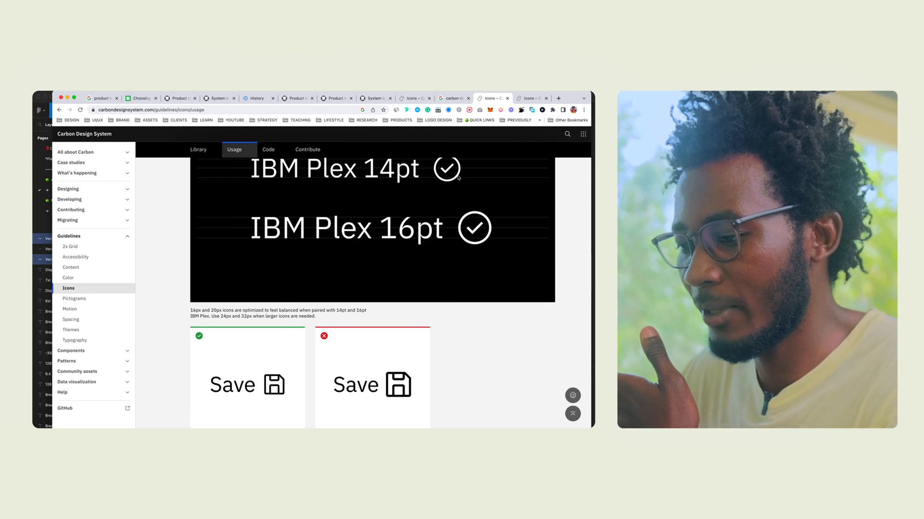
pyautogui.scroll(3, 303, 309)
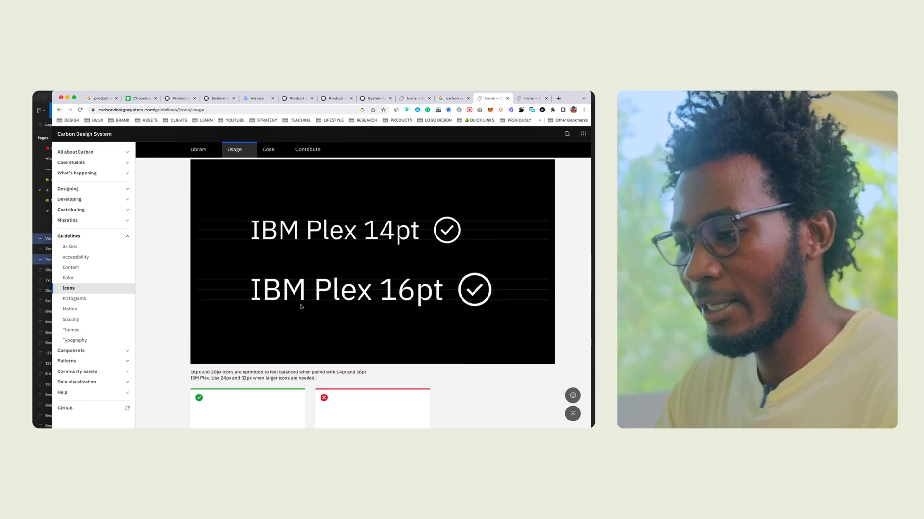
# Capture a screenshot of Carbon's IBM Plex 14pt and 16pt icon pairing and place it in Figma below the Carbon icon sizes screenshot.
pyautogui.scroll(-1, 301, 307)
pyautogui.press('super+shift+4')
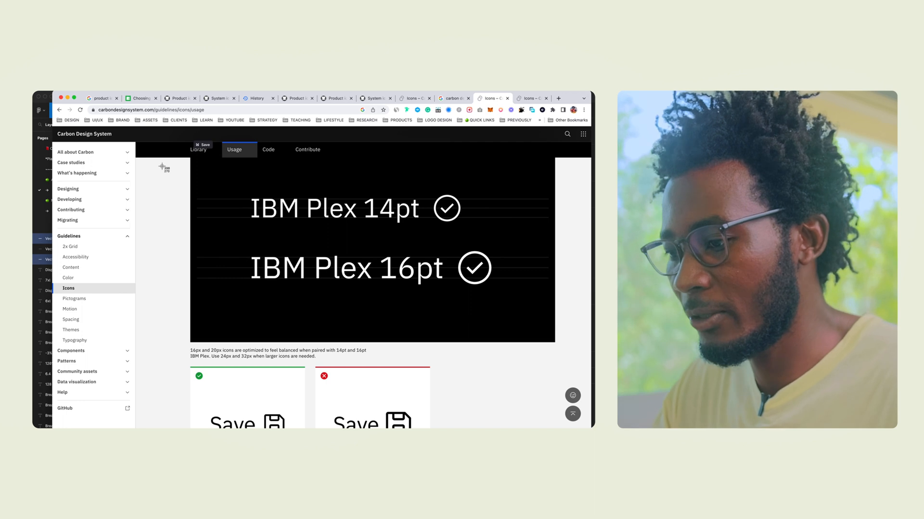
pyautogui.moveTo(160, 175); pyautogui.dragTo(572, 370)
pyautogui.press('super+Tab')
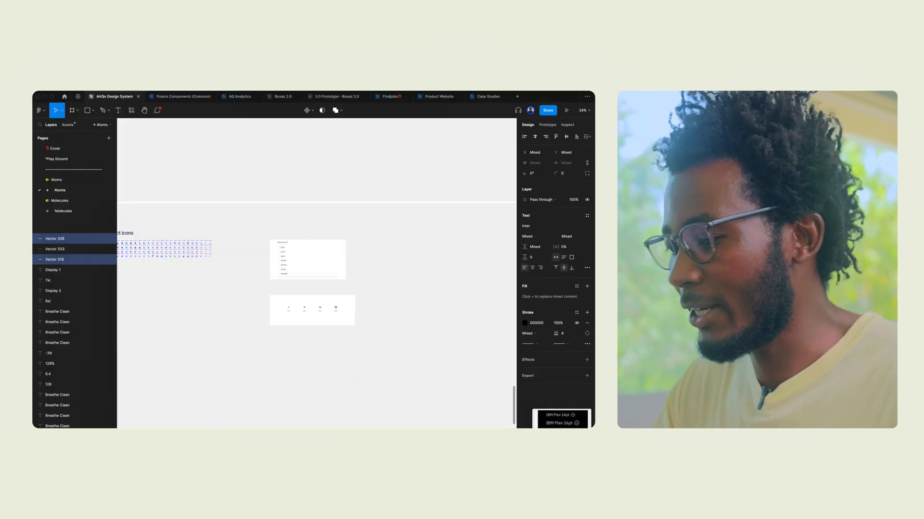
pyautogui.moveTo(560, 418); pyautogui.dragTo(326, 359)
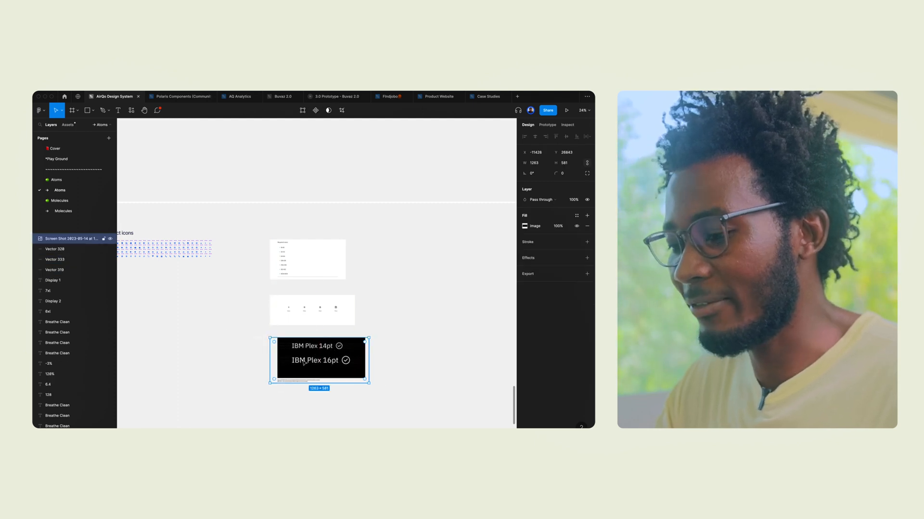
# Return to Carbon's Icons Usage page and read the icon-to-text size do and don't examples and the Touch targets section.
pyautogui.press('super+Tab')
pyautogui.press('super+Tab')
pyautogui.scroll(-4, 257, 286)
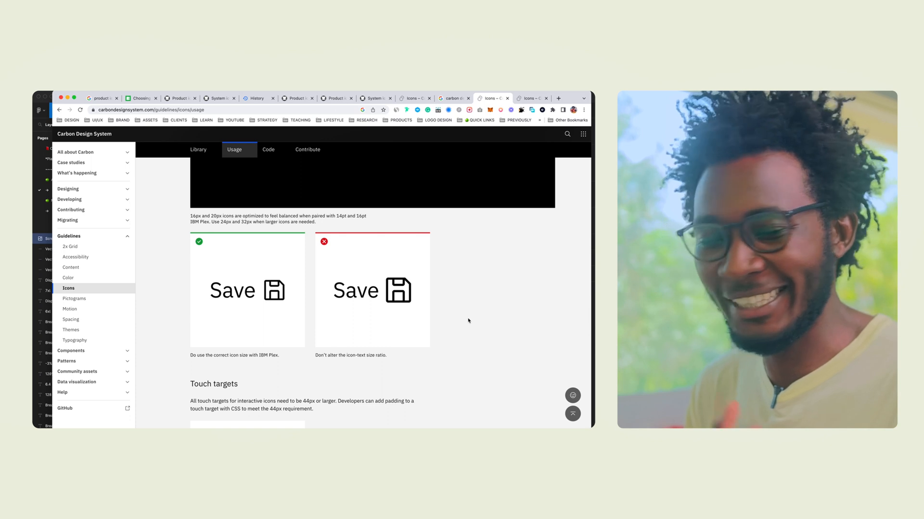
pyautogui.scroll(-3, 398, 332)
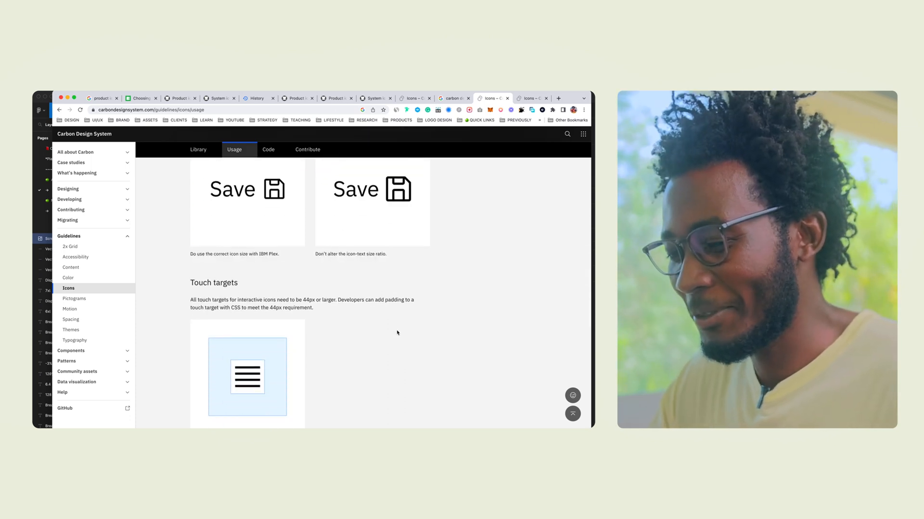
pyautogui.scroll(3, 398, 332)
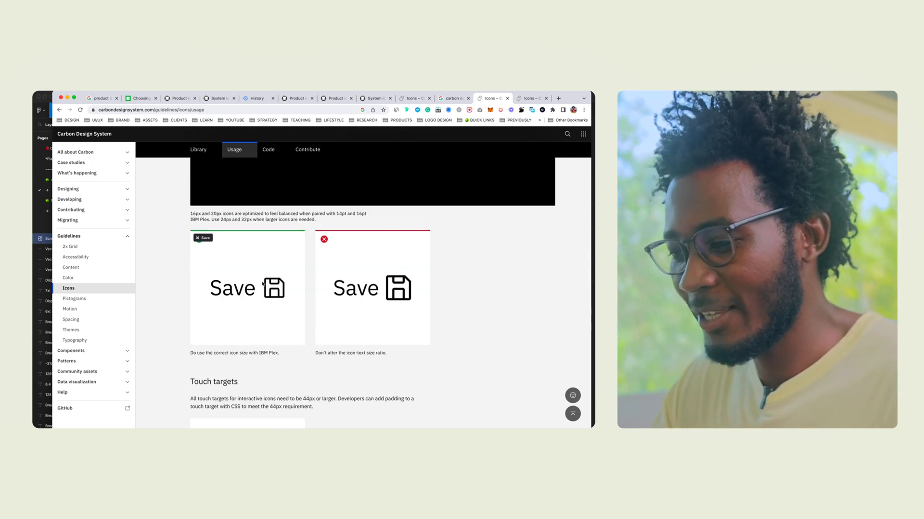
pyautogui.scroll(-5, 384, 334)
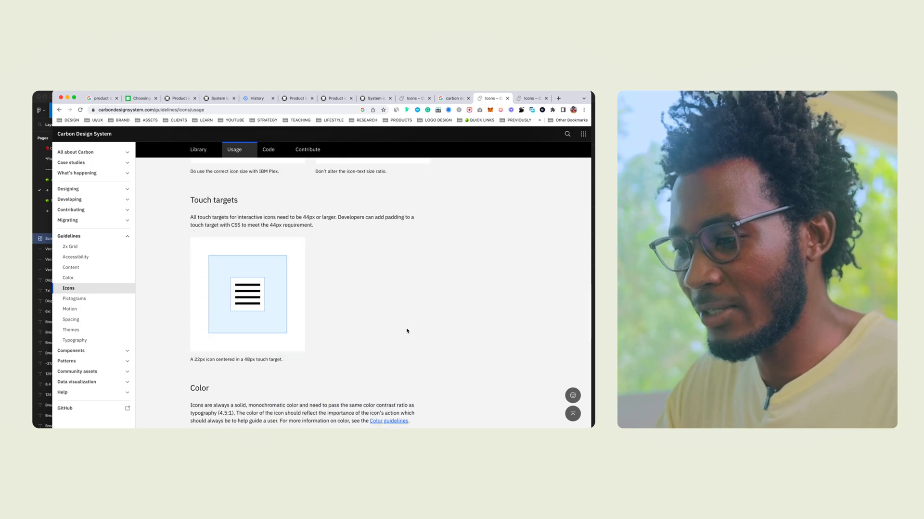
pyautogui.scroll(-2, 406, 331)
# Open Material Design's Product icons page in the browser and highlight its title and introductory definition.
pyautogui.scroll(-2, 406, 331)
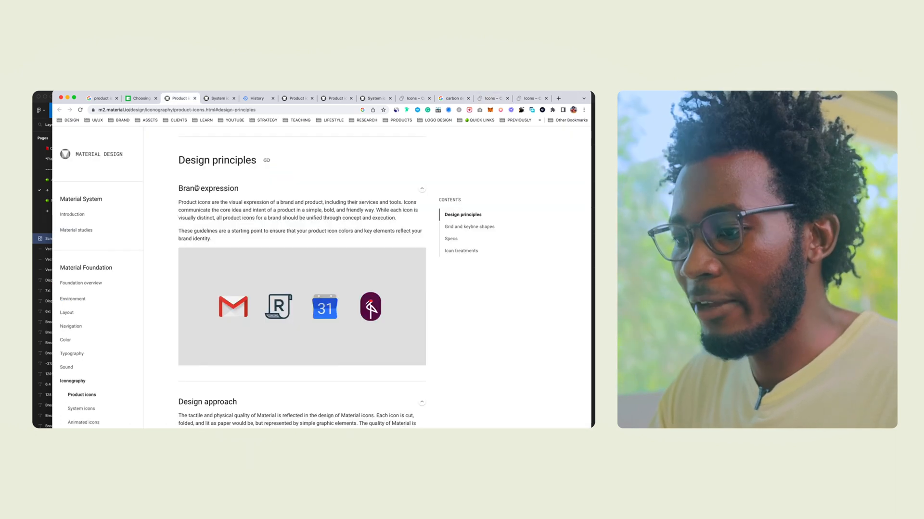
pyautogui.scroll(3, 242, 208)
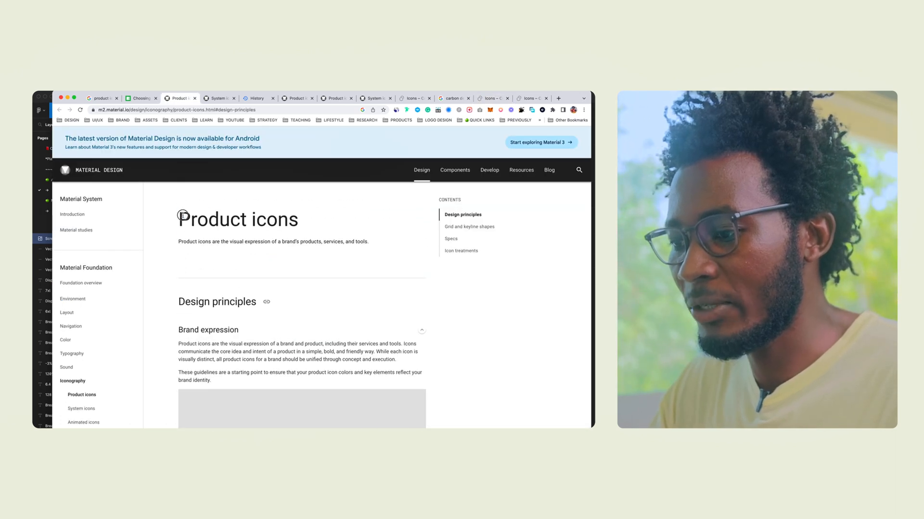
pyautogui.moveTo(182, 215); pyautogui.dragTo(384, 251)
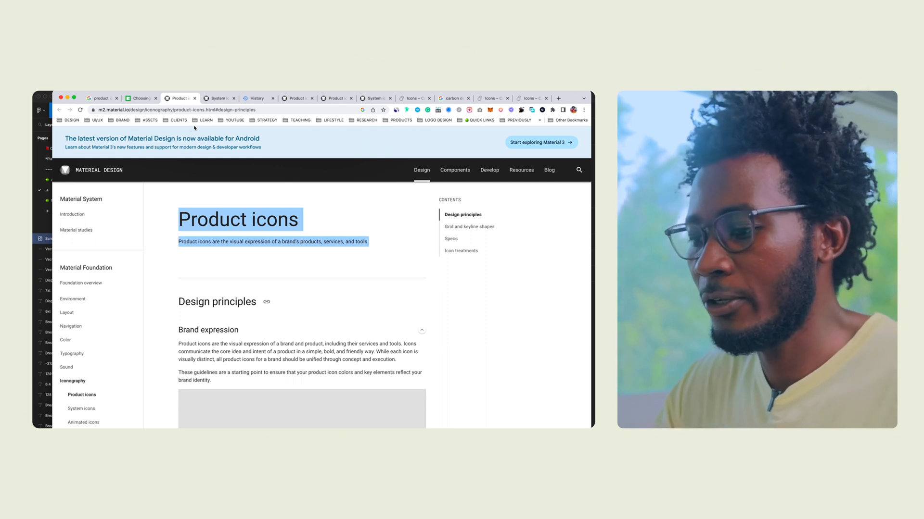
pyautogui.scroll(-2, 375, 368)
pyautogui.hotkey('ctrl', 'Tab')
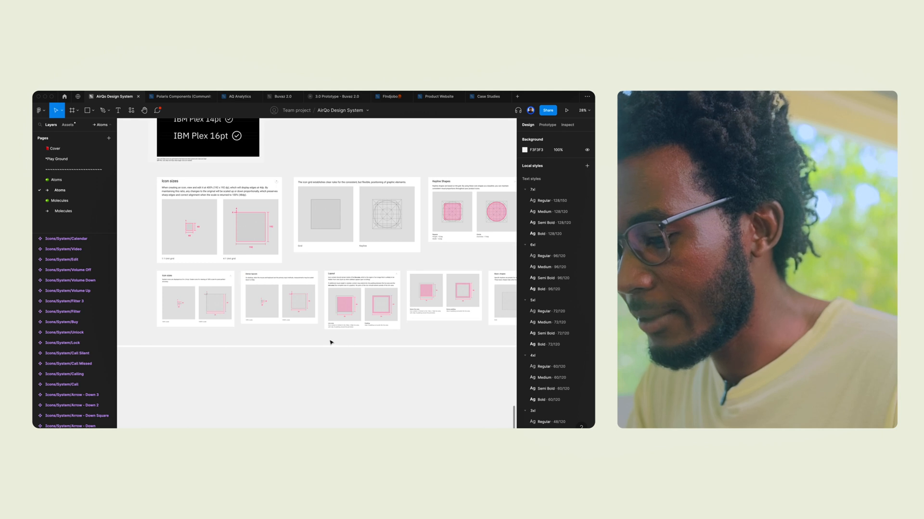
# Examine the Material Icon sizes, Dense layouts and Layout screenshots placed below the Carbon references on Figma's Atoms page.
pyautogui.hscroll(-2, 330, 340)
pyautogui.scroll(10, 221, 291)
pyautogui.hscroll(5, 342, 270)
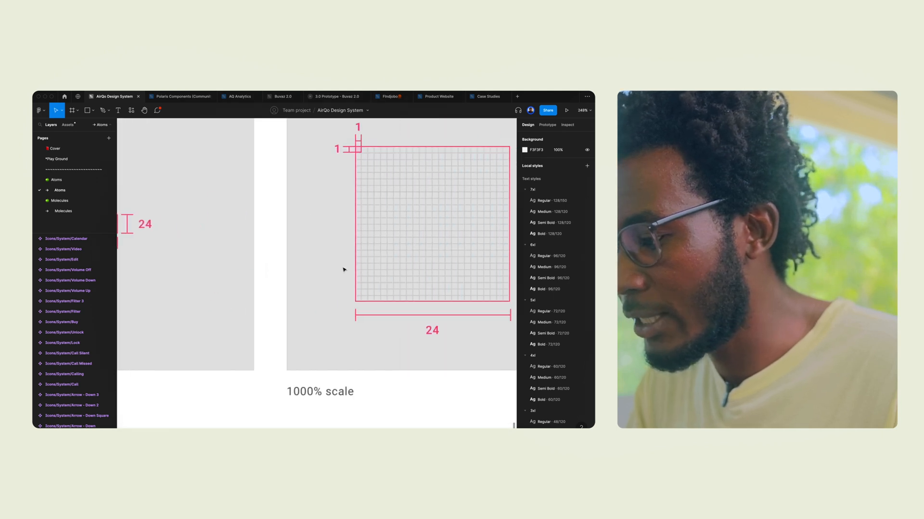
pyautogui.scroll(-3, 341, 270)
pyautogui.scroll(-4, 344, 270)
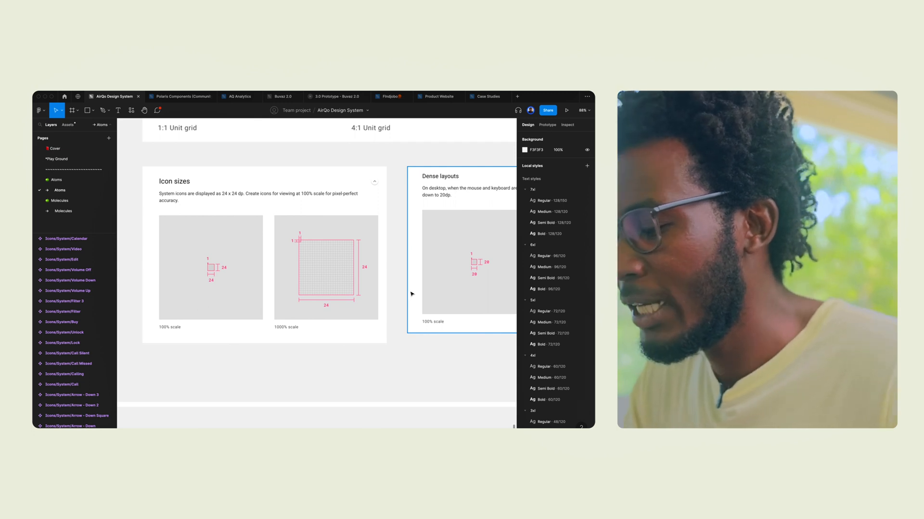
pyautogui.hscroll(8, 411, 292)
pyautogui.hscroll(1, 400, 294)
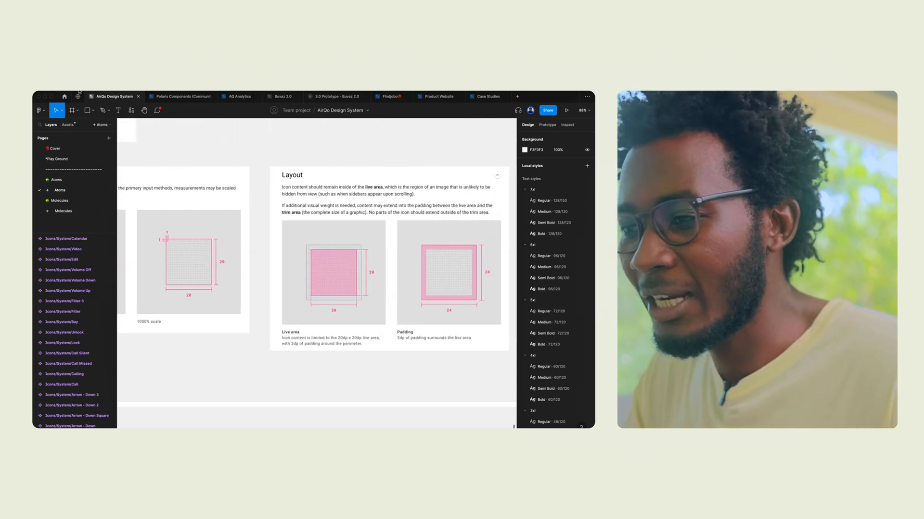
# Search the Figma Community for "icon grid" and browse the icon grid templates.
pyautogui.click(78, 97)
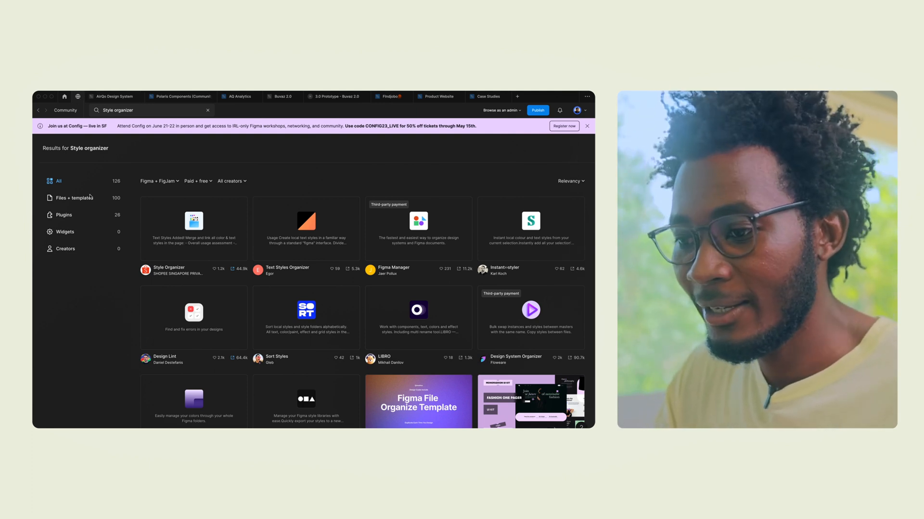
pyautogui.doubleClick(129, 109)
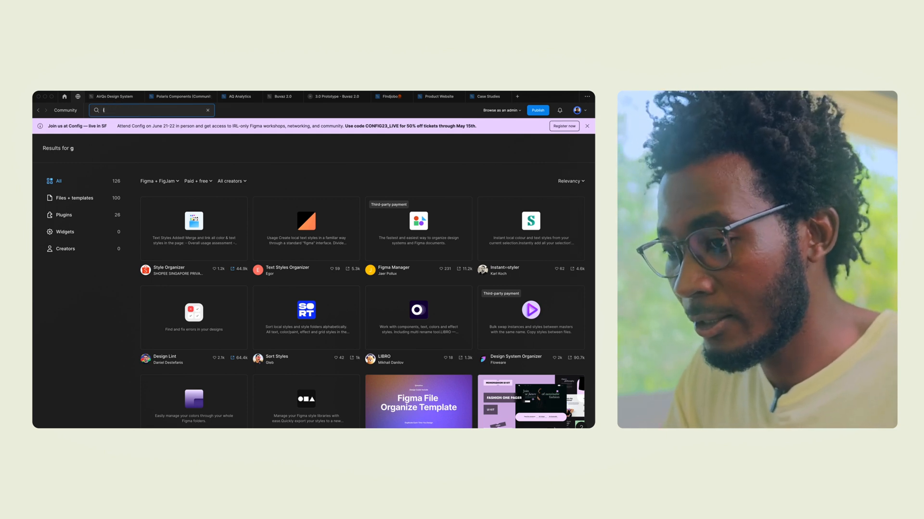
pyautogui.write('icon')
pyautogui.press('Return')
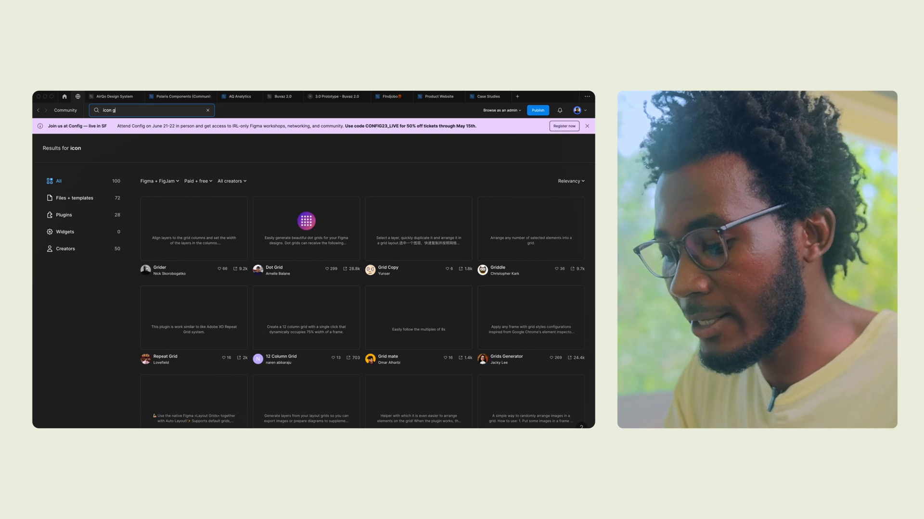
pyautogui.write('gi')
pyautogui.write('id')
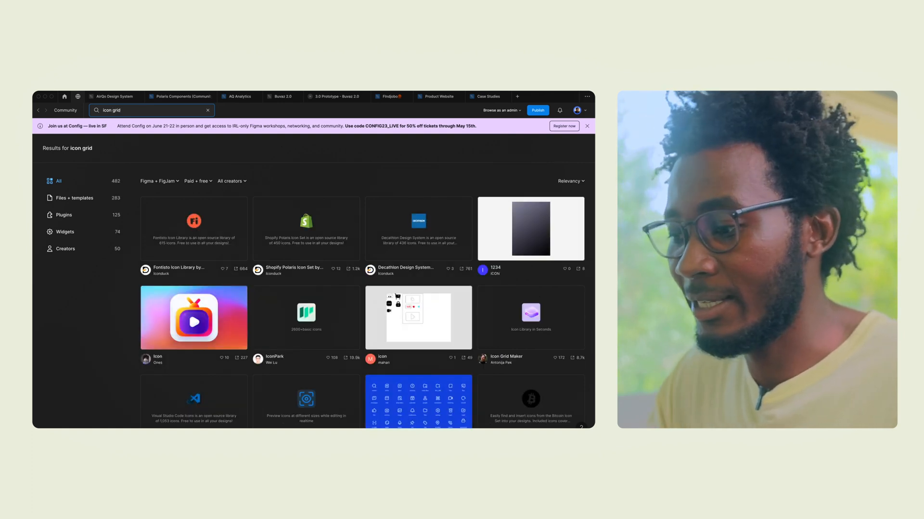
pyautogui.scroll(-2, 273, 327)
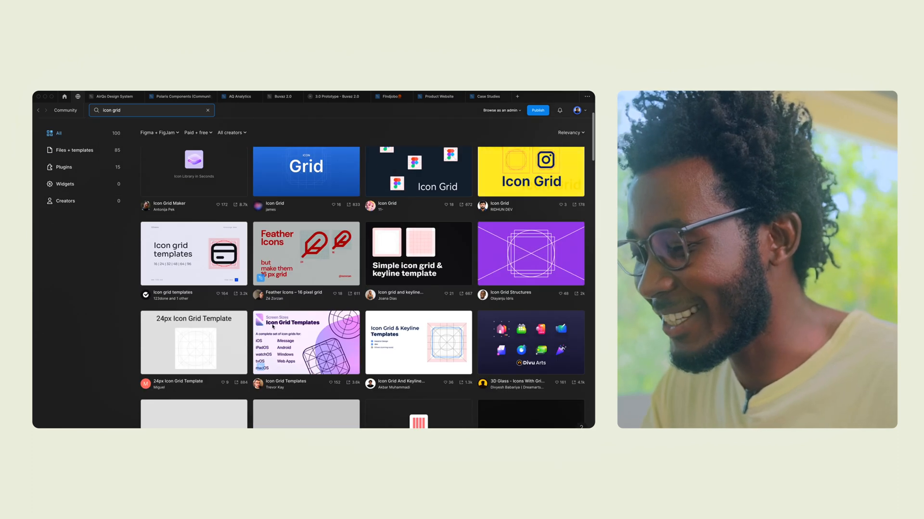
# Open the Icon Grid And Keyline Templates file from the Community results in the browser and return to Figma's results.
pyautogui.scroll(-3, 272, 327)
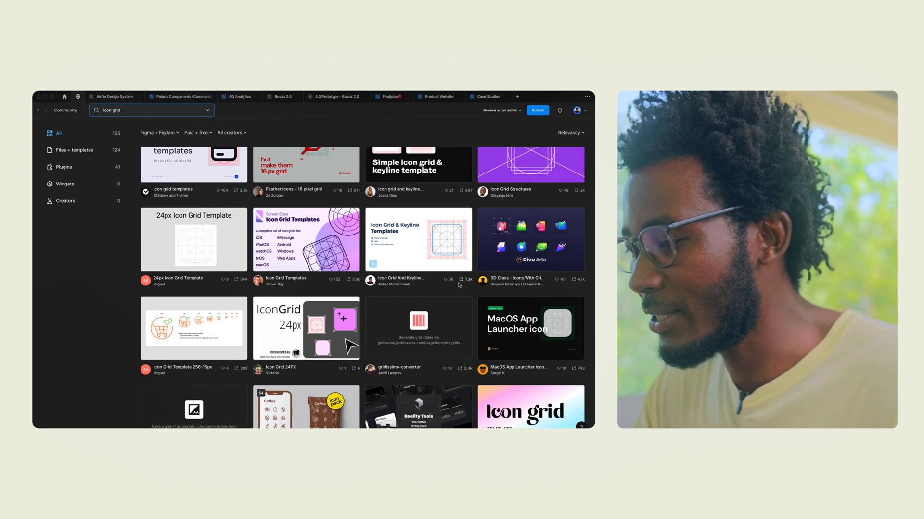
pyautogui.scroll(1, 373, 354)
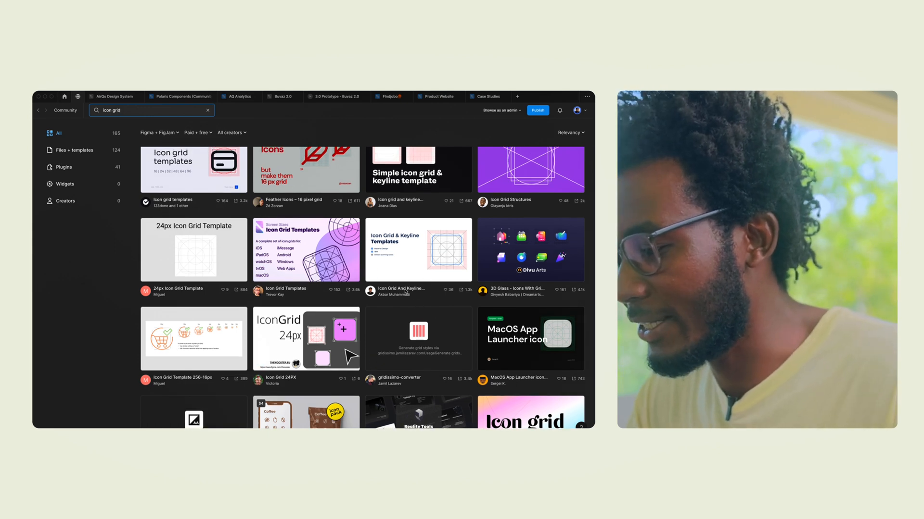
pyautogui.click(420, 265)
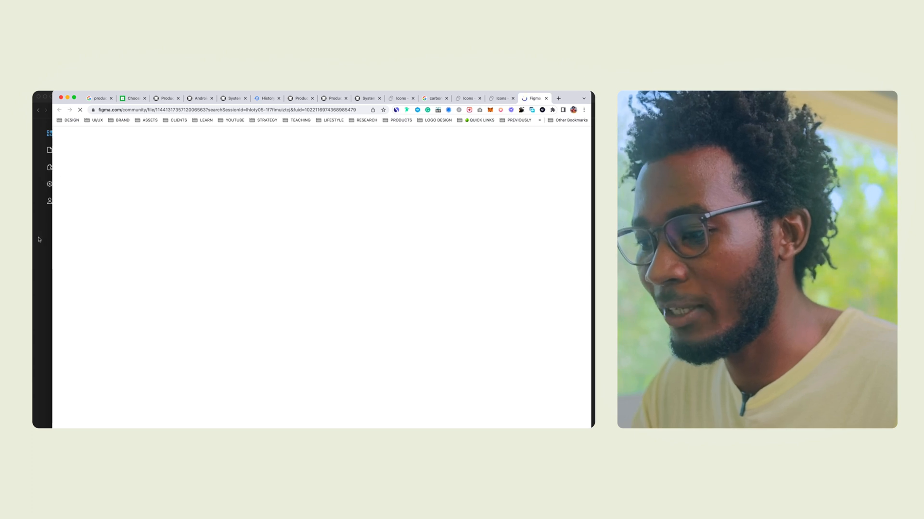
pyautogui.click(40, 240)
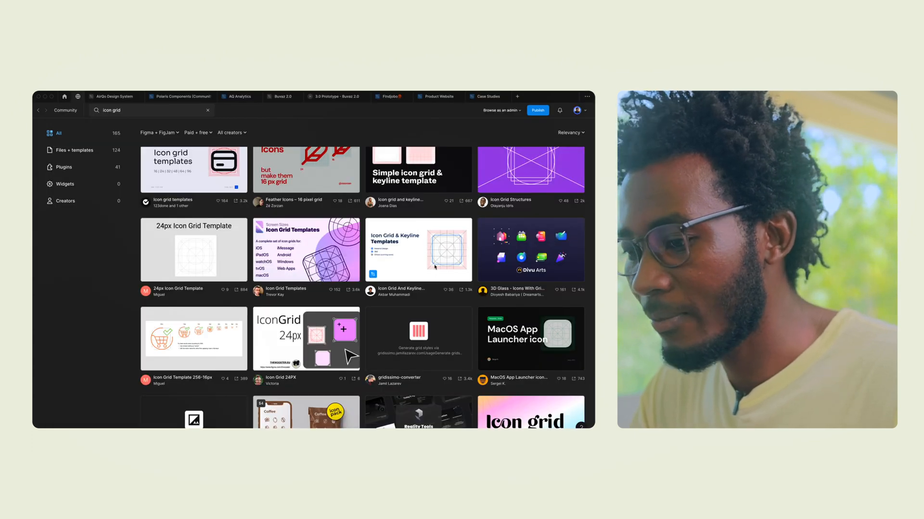
# Browse further through the icon grid results and open the Feather Icons – 16 pixel grid file in the browser.
pyautogui.scroll(2, 435, 267)
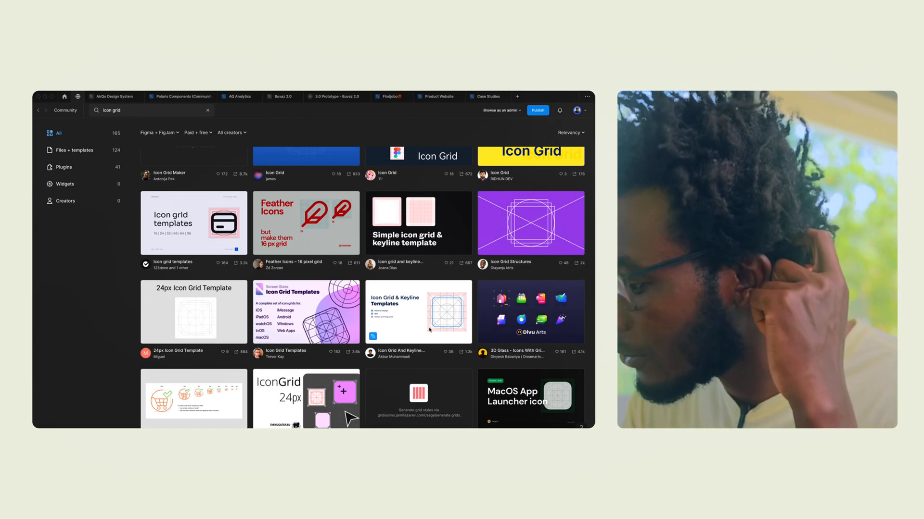
pyautogui.scroll(-5, 430, 330)
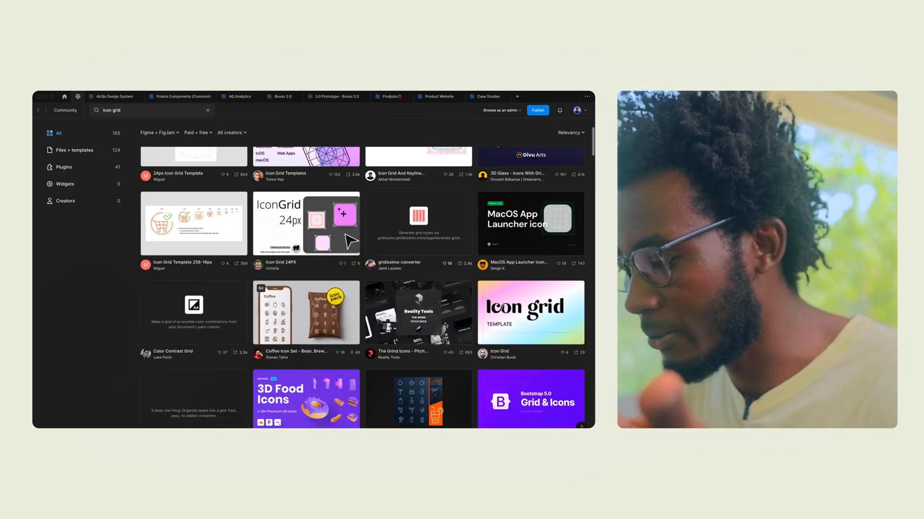
pyautogui.scroll(-5, 445, 326)
pyautogui.scroll(-2, 445, 327)
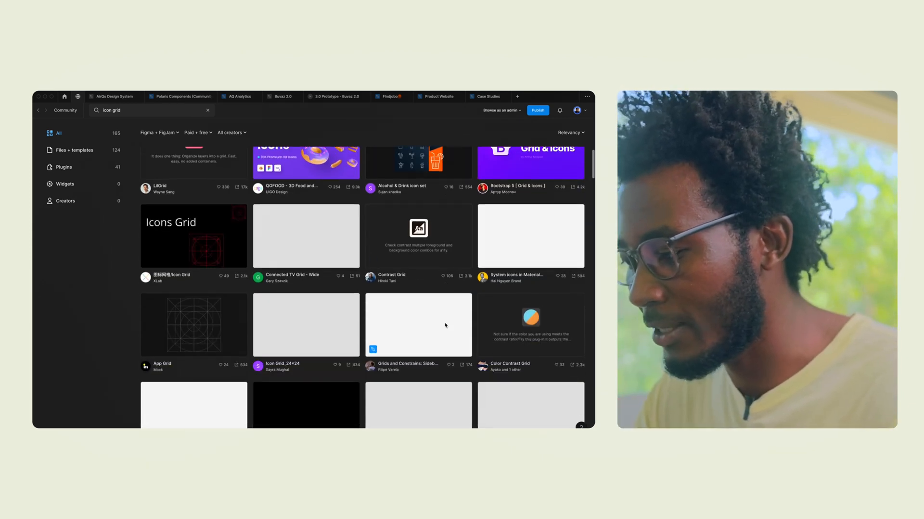
pyautogui.scroll(-3, 446, 325)
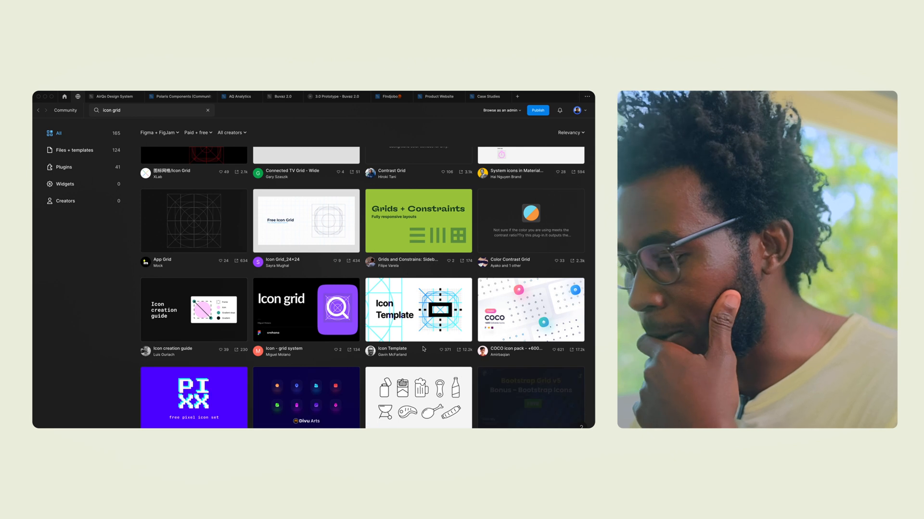
pyautogui.scroll(-2, 423, 350)
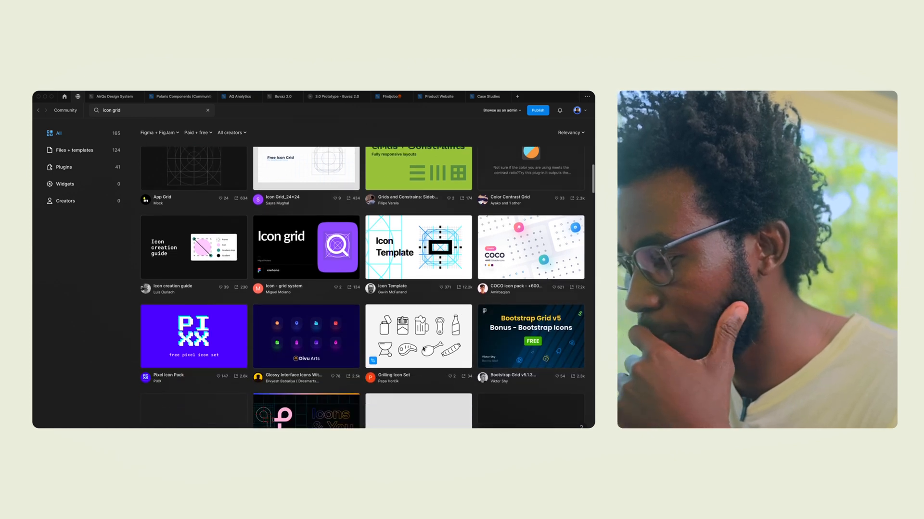
pyautogui.scroll(-4, 424, 349)
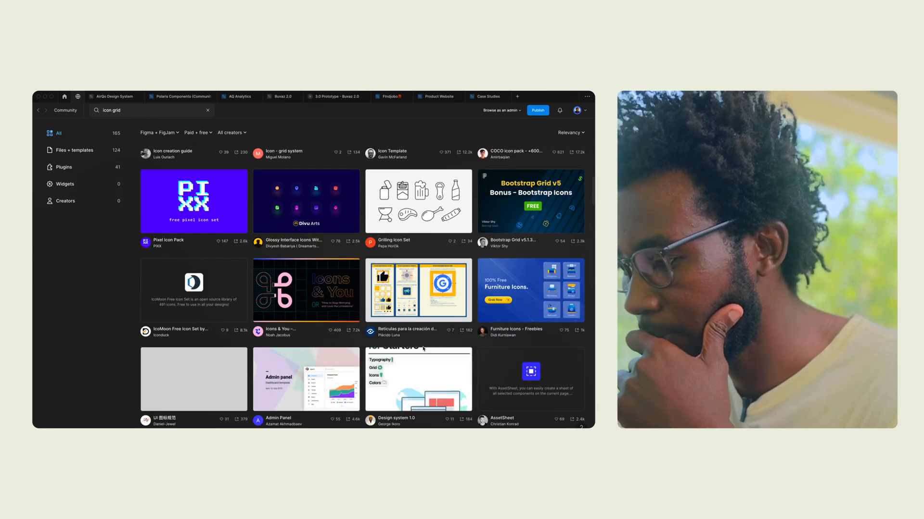
pyautogui.scroll(-7, 423, 349)
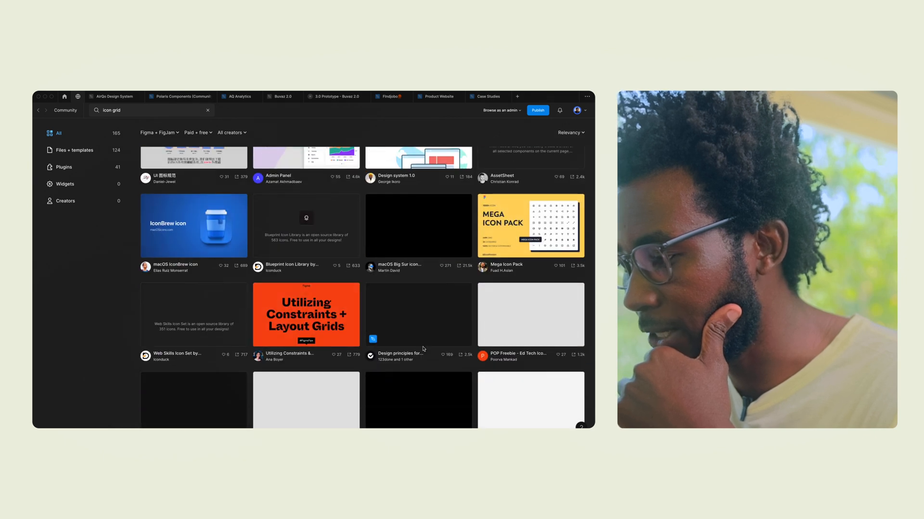
pyautogui.scroll(20, 423, 349)
pyautogui.scroll(-2, 423, 349)
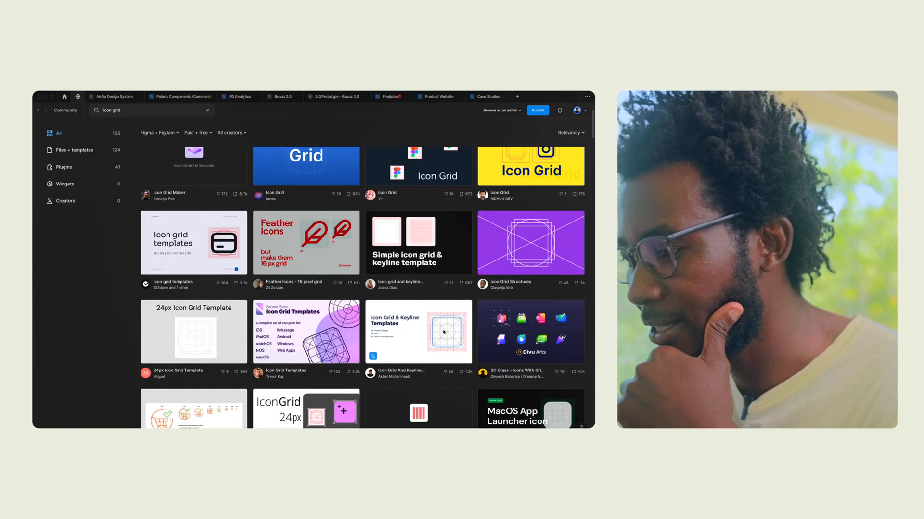
pyautogui.click(312, 253)
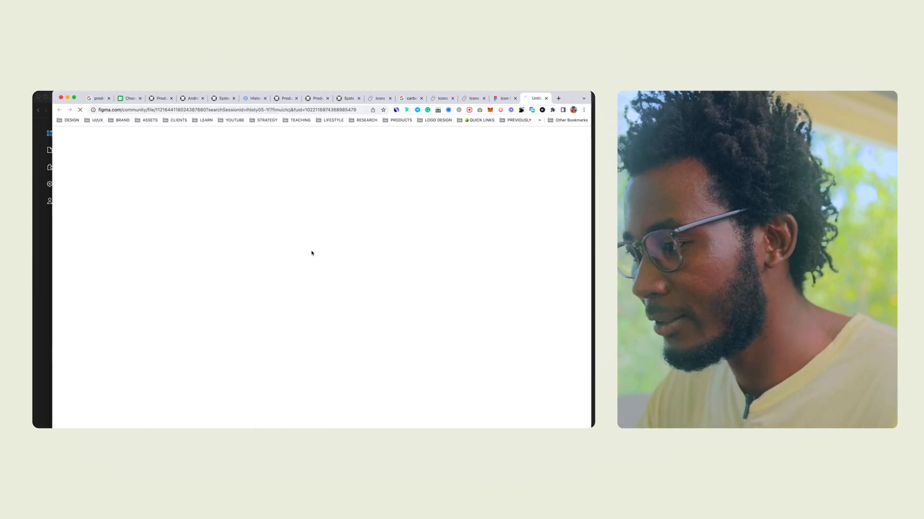
# Preview the Thumbnail and Grid Template pages of Icon Grid And Keyline Templates, and switch to the Feather Icons page.
pyautogui.click(502, 98)
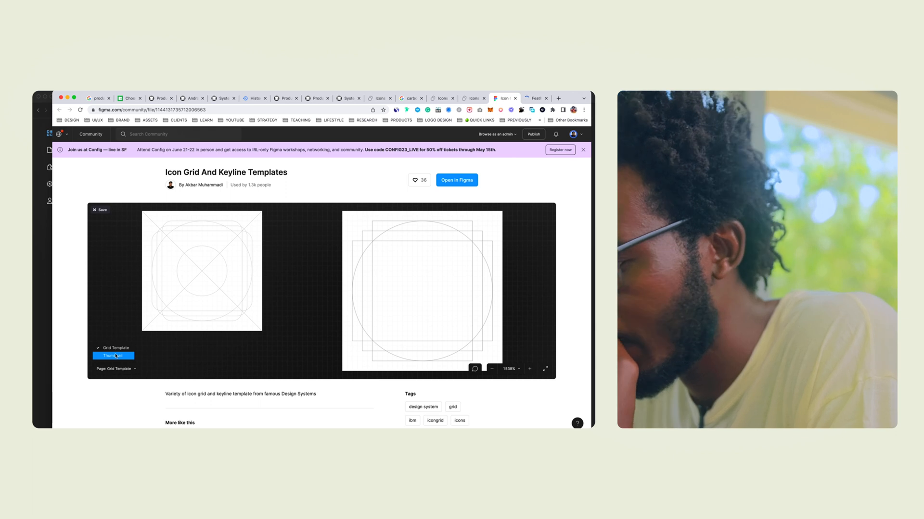
pyautogui.click(115, 355)
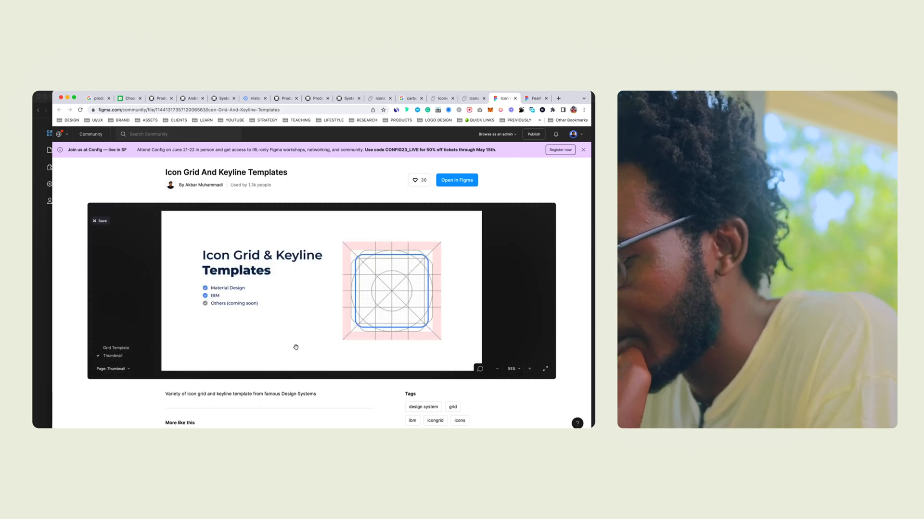
pyautogui.scroll(-6, 254, 325)
pyautogui.scroll(5, 264, 330)
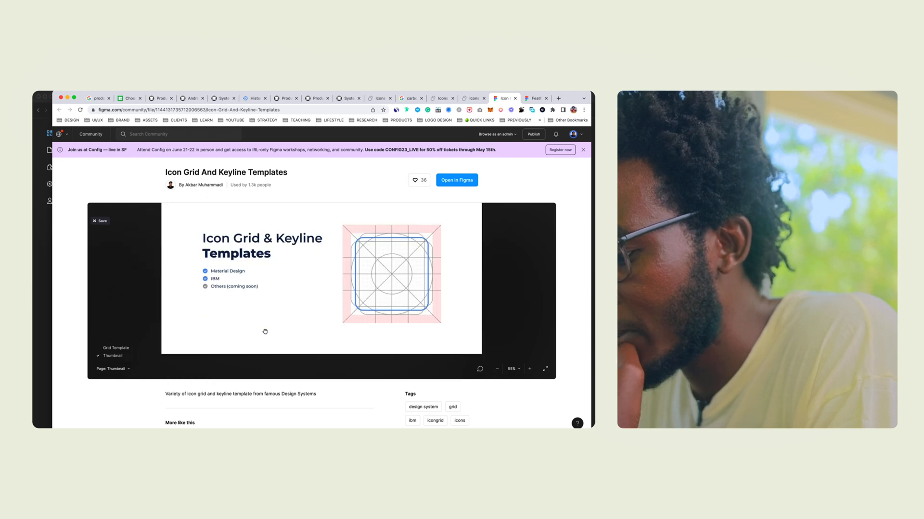
pyautogui.scroll(-4, 374, 305)
pyautogui.scroll(5, 363, 322)
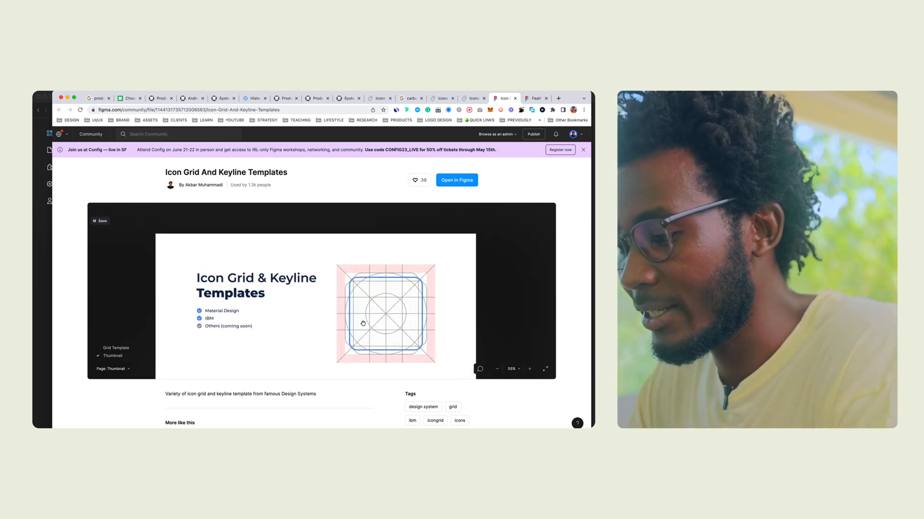
pyautogui.click(118, 349)
pyautogui.click(527, 99)
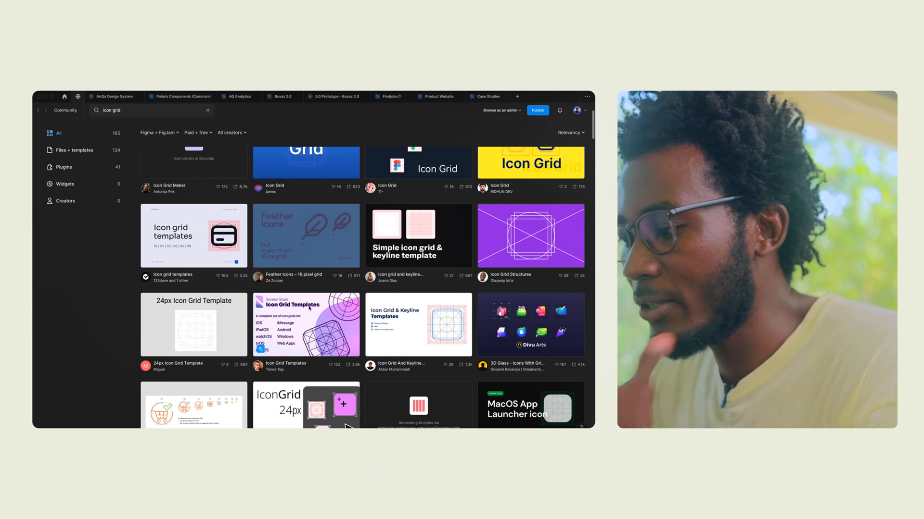
# Return to Figma's Community results and look through more icon grid templates, down to the Icon Grid_24x24 file.
pyautogui.scroll(-3, 279, 282)
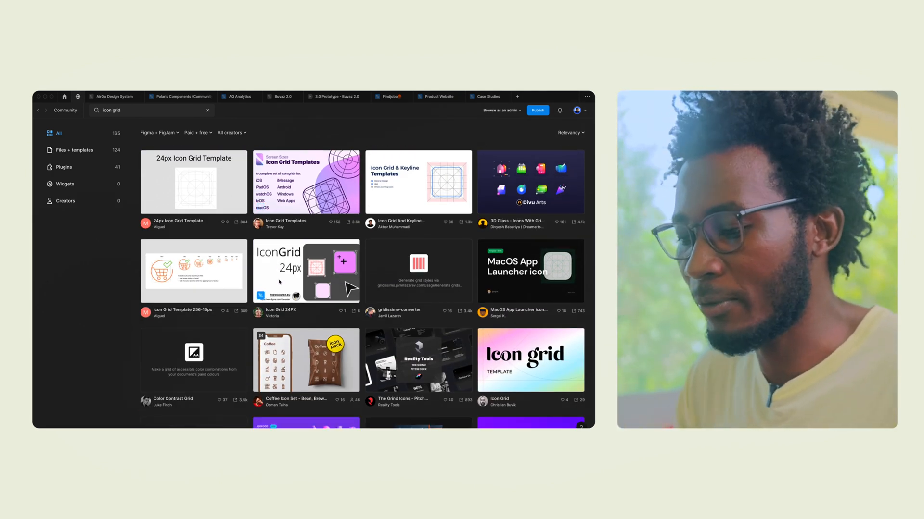
pyautogui.scroll(-3, 280, 282)
pyautogui.scroll(-2, 279, 273)
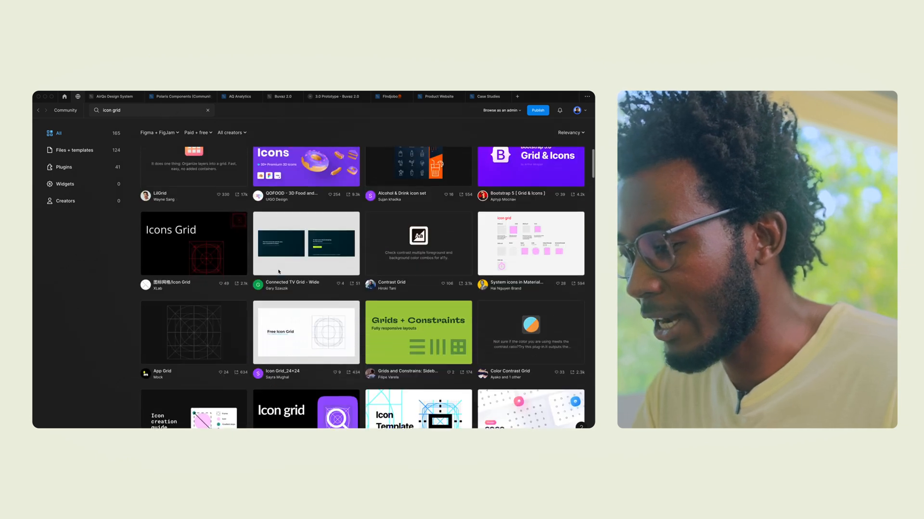
pyautogui.scroll(-1, 264, 312)
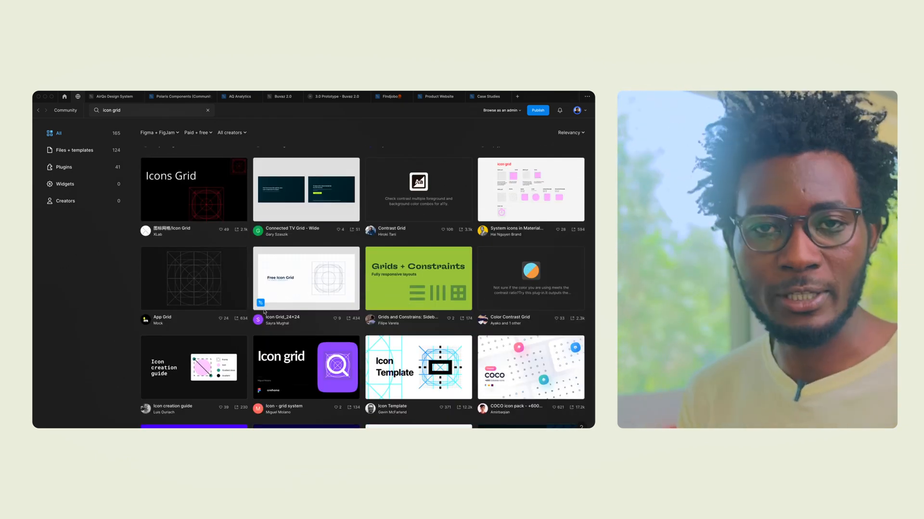
# Go back to the AirQo Design System file and examine the Material Icon sizes screenshot and its 24 x 24 dp grids.
pyautogui.click(117, 97)
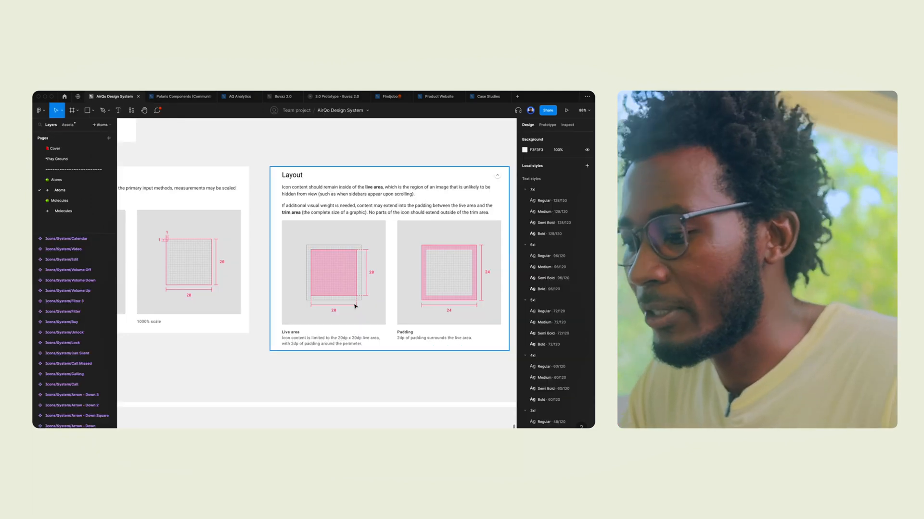
pyautogui.hscroll(-6, 362, 320)
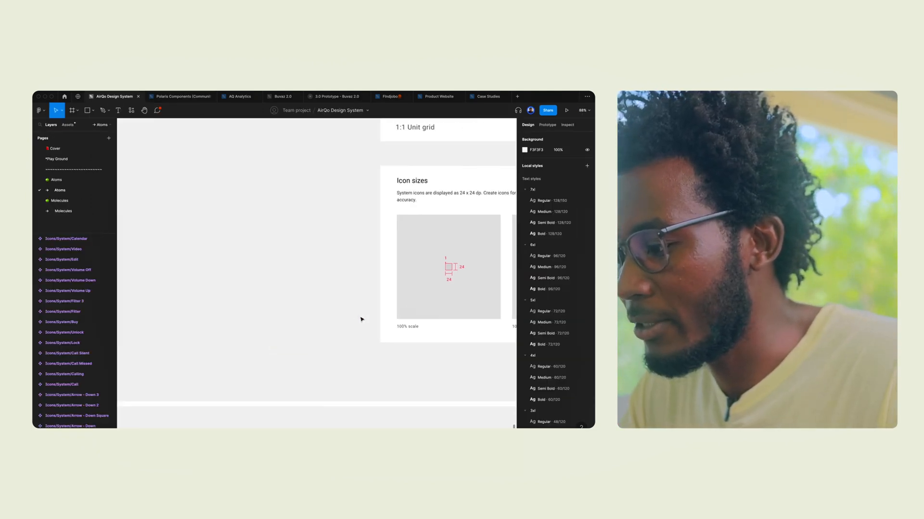
pyautogui.hscroll(-1, 362, 336)
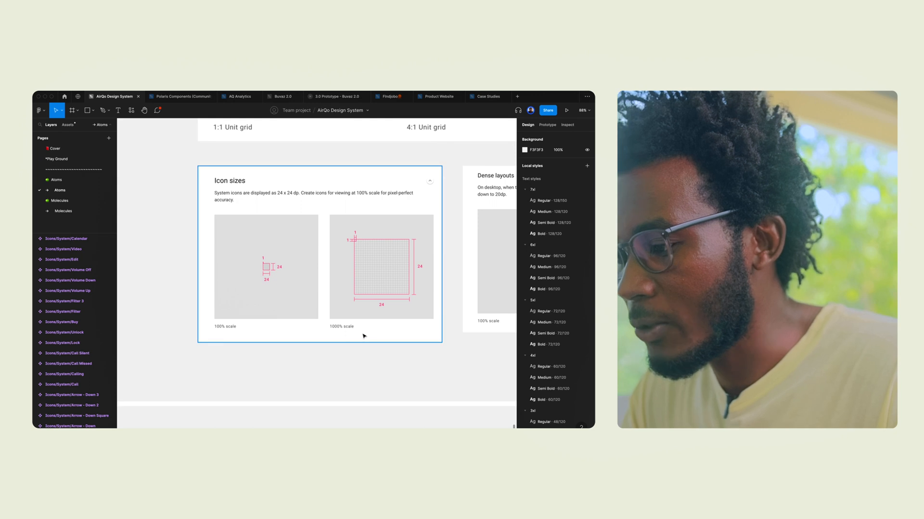
pyautogui.scroll(5, 289, 252)
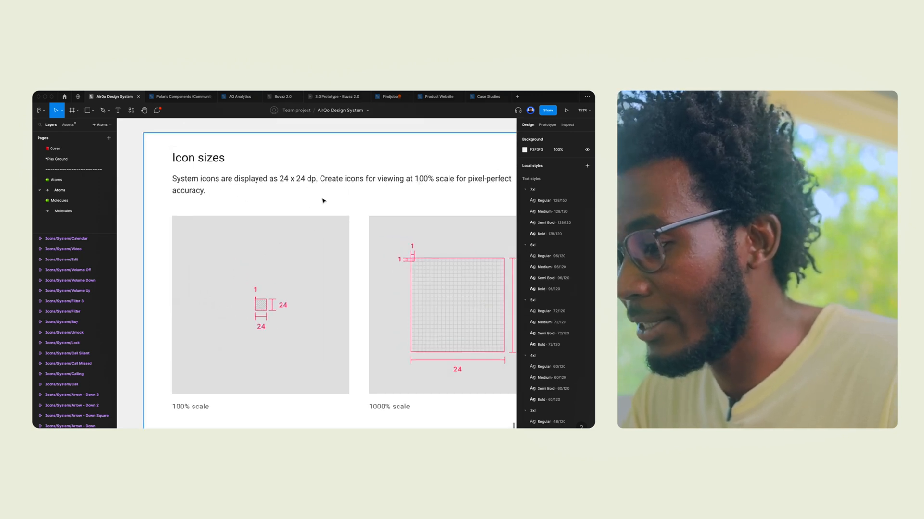
pyautogui.hscroll(2, 331, 200)
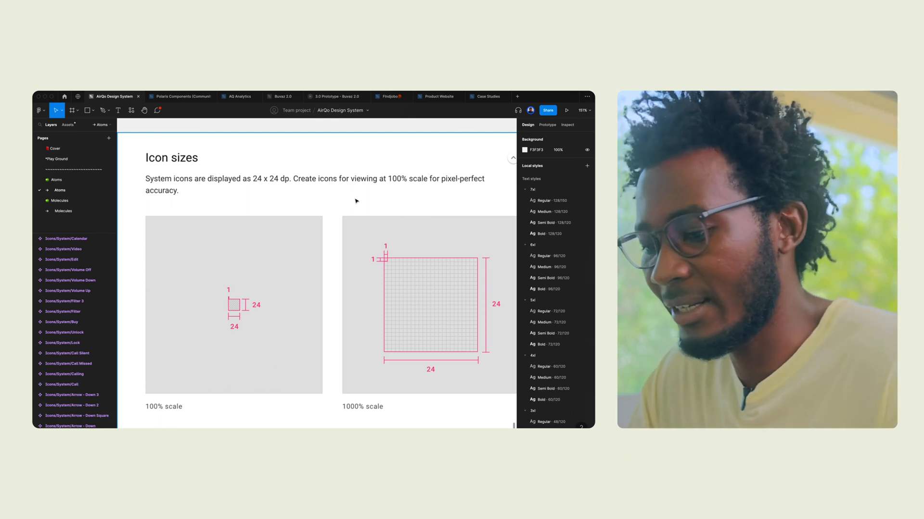
pyautogui.hscroll(-3, 344, 269)
pyautogui.hscroll(3, 366, 291)
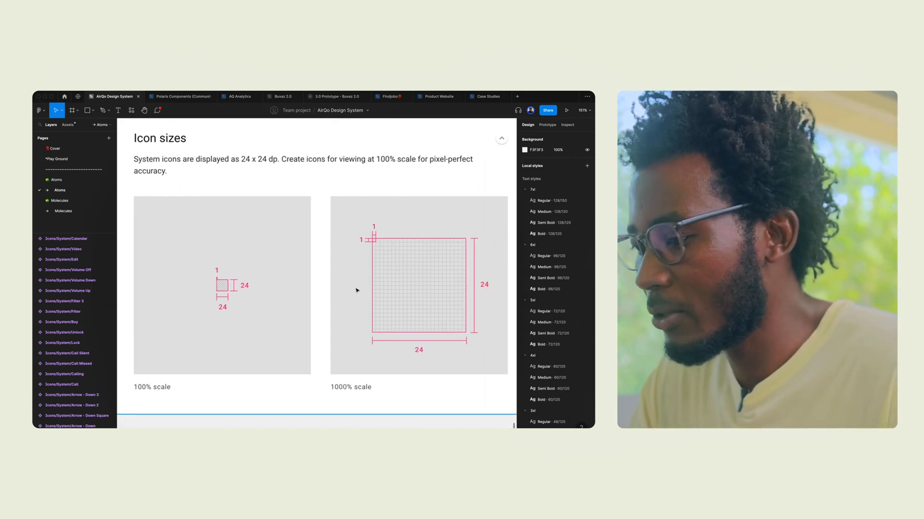
# Create a 24 x 24 frame named Grid + Keyline on the empty canvas and place it beside the Icon sizes screenshot.
pyautogui.hscroll(-8, 357, 290)
pyautogui.hscroll(-4, 357, 291)
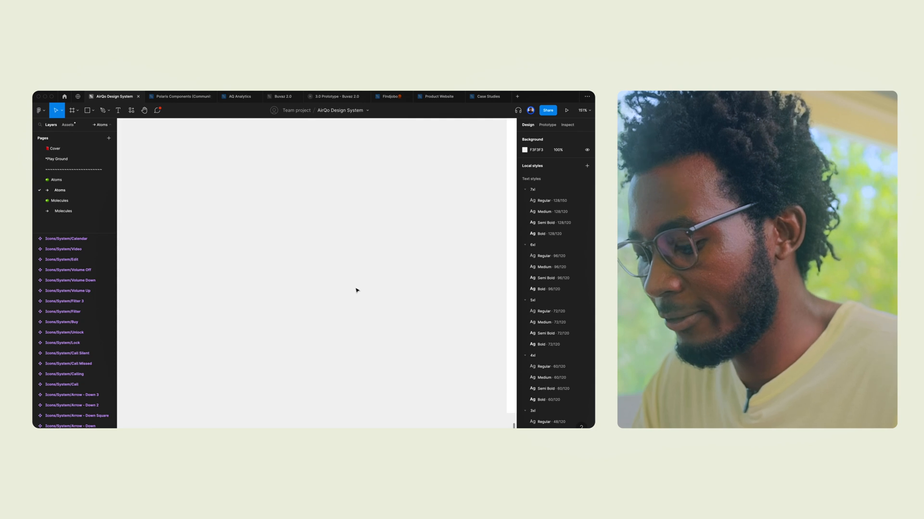
pyautogui.press('f')
pyautogui.click(303, 264)
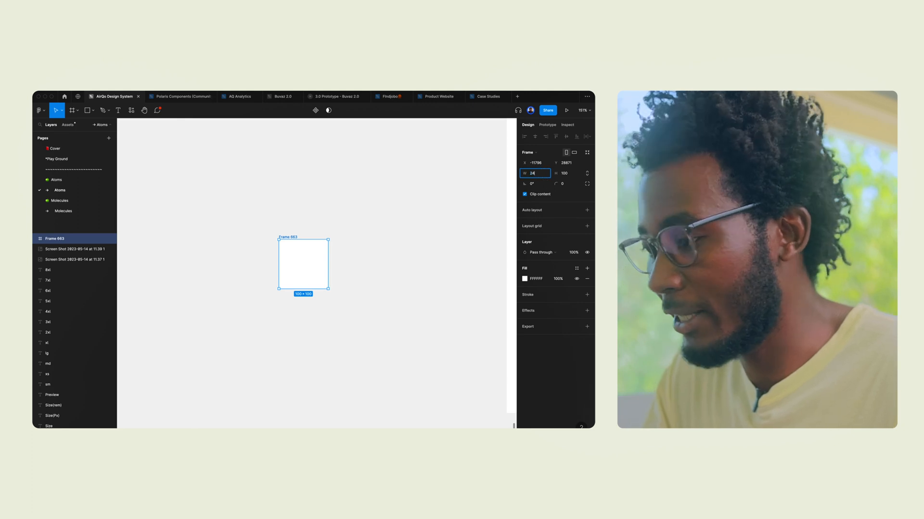
pyautogui.press('Tab')
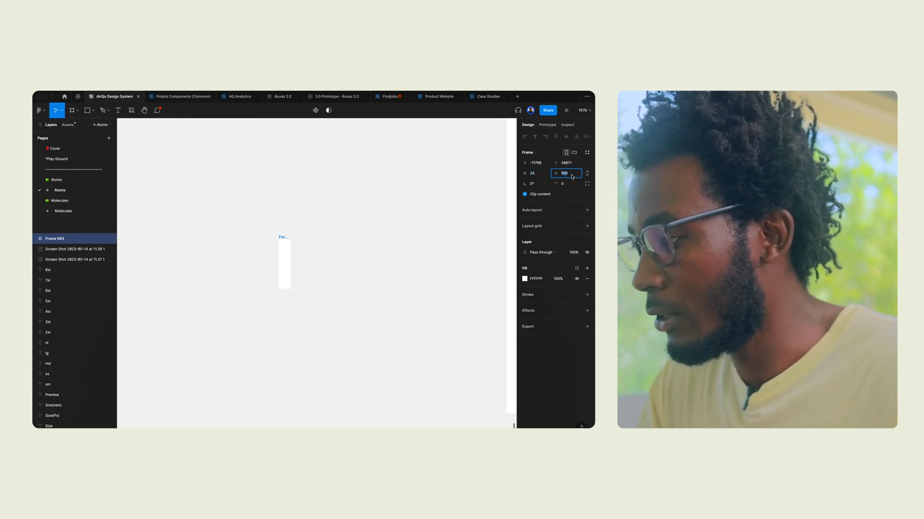
pyautogui.write('24')
pyautogui.press('Return')
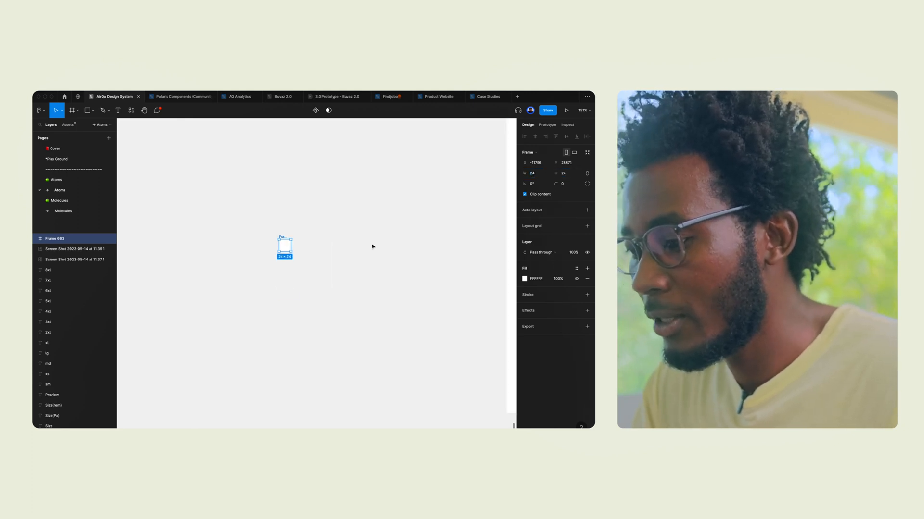
pyautogui.moveTo(285, 238); pyautogui.dragTo(416, 258)
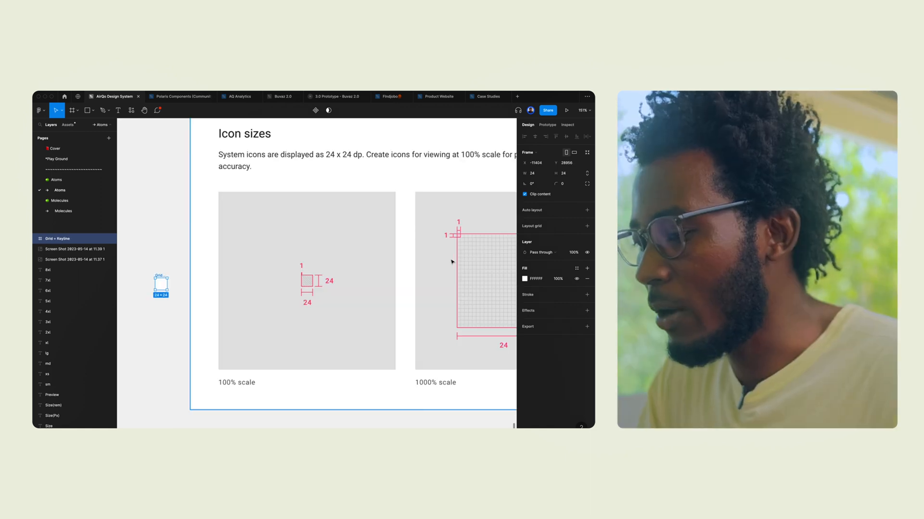
# Compare the 1000% scale grids in the Icon sizes and Dense layouts screenshots as references for the new frame.
pyautogui.hscroll(5, 477, 309)
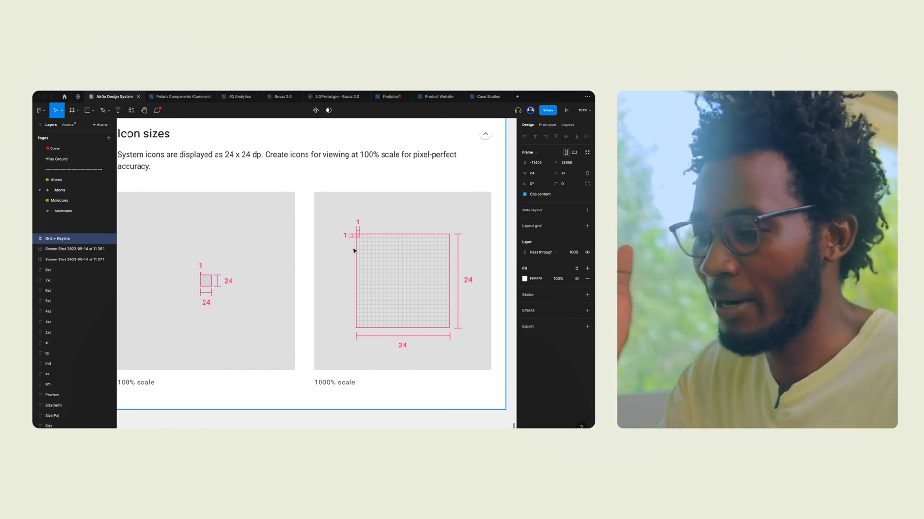
pyautogui.hscroll(-3, 433, 321)
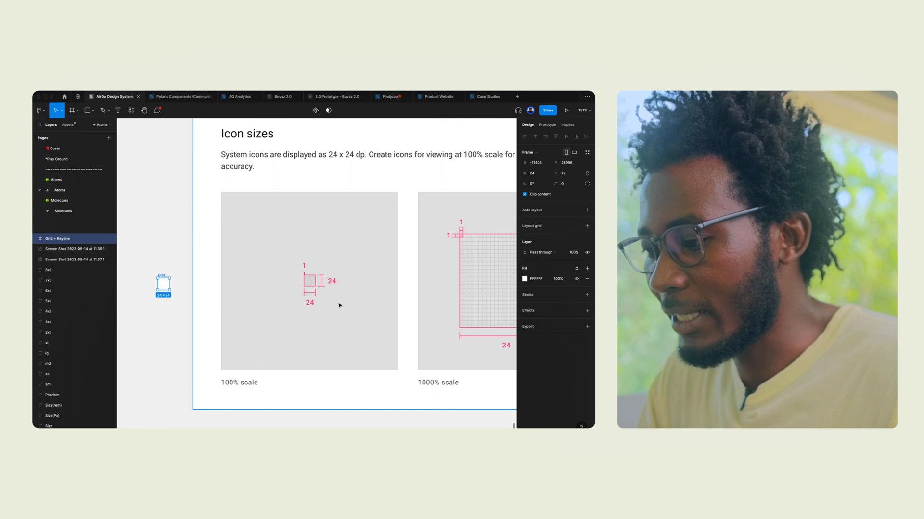
pyautogui.hscroll(10, 339, 303)
pyautogui.hscroll(5, 339, 305)
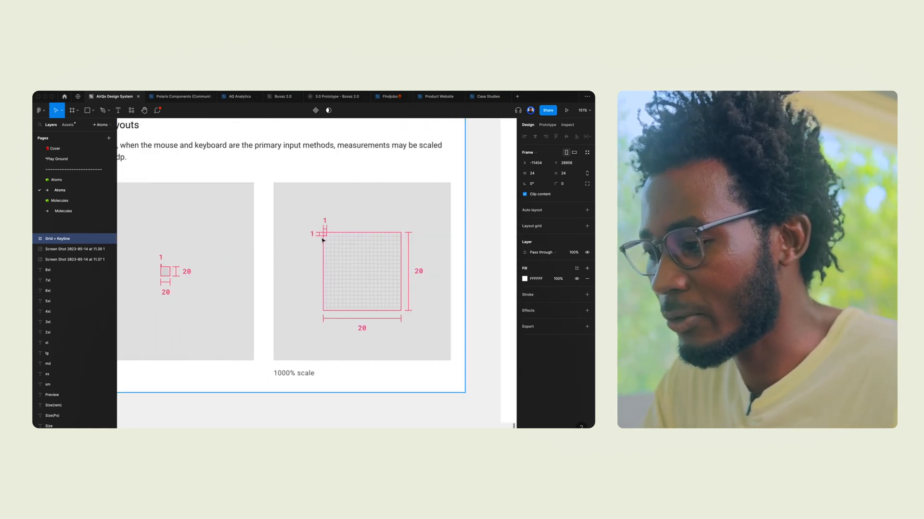
# Review the live area and padding diagrams in the Layout screenshot, and return to the Grid + Keyline frame to shift it slightly left.
pyautogui.hscroll(10, 310, 201)
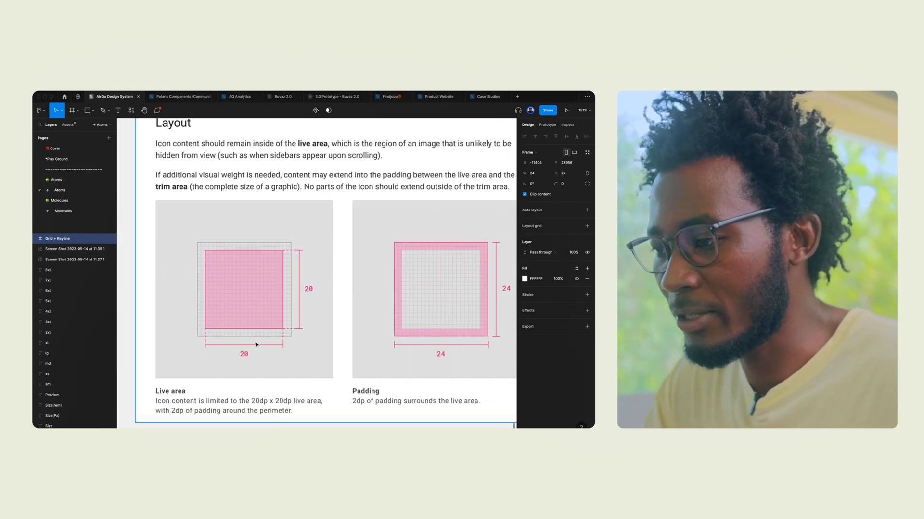
pyautogui.hotkey('shift', '2')
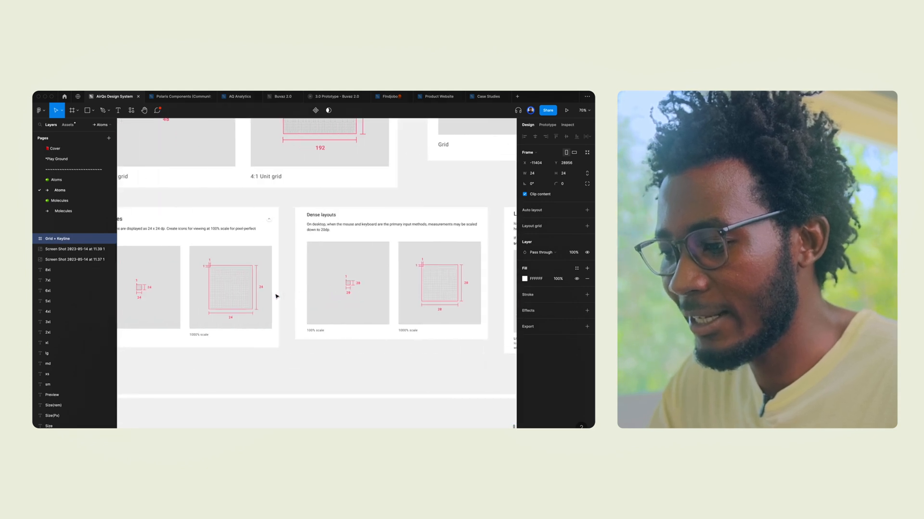
pyautogui.scroll(10, 284, 284)
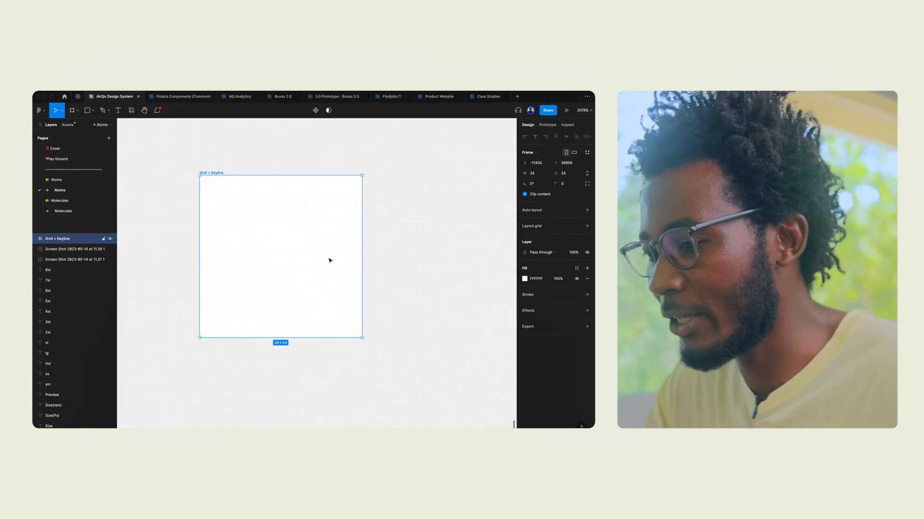
pyautogui.hscroll(-2, 330, 260)
pyautogui.scroll(5, 287, 218)
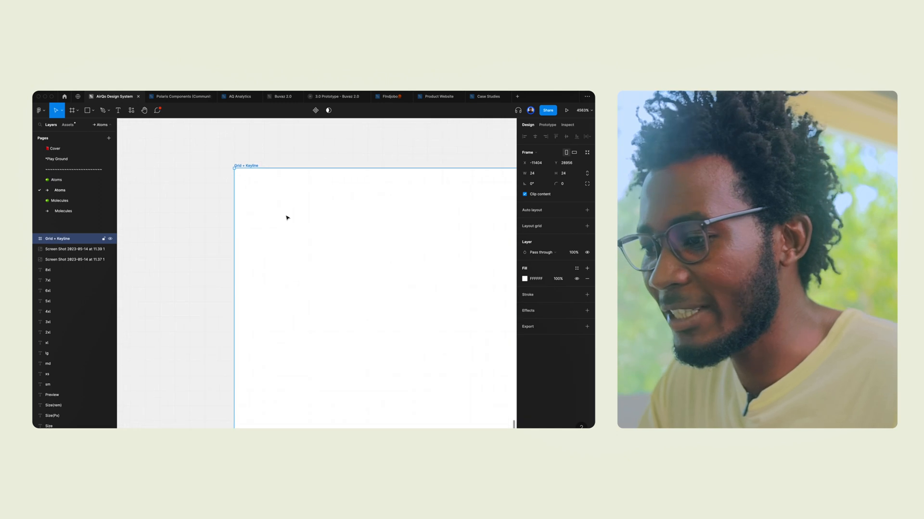
pyautogui.moveTo(271, 191); pyautogui.dragTo(228, 188)
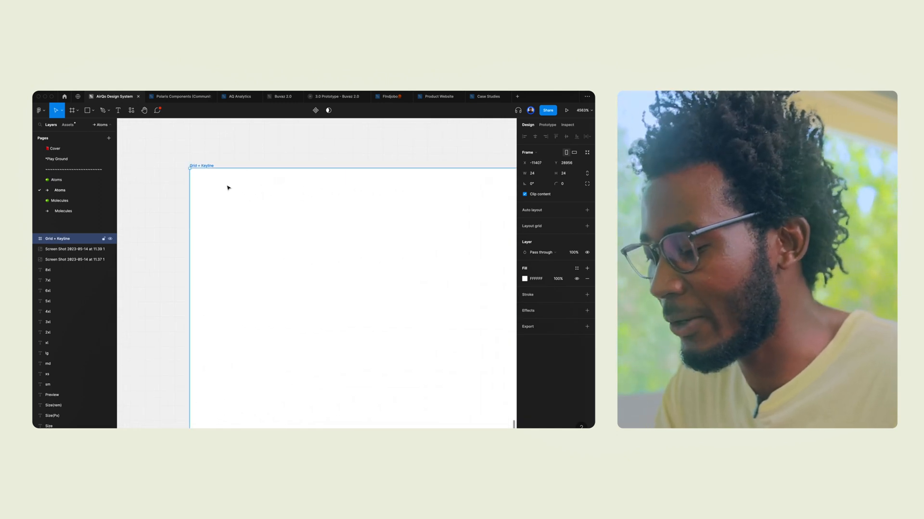
# Turn off Snap to pixel grid and Show pixel grid, and try moving the Grid + Keyline frame without them.
pyautogui.press('super+slash')
pyautogui.write('gri')
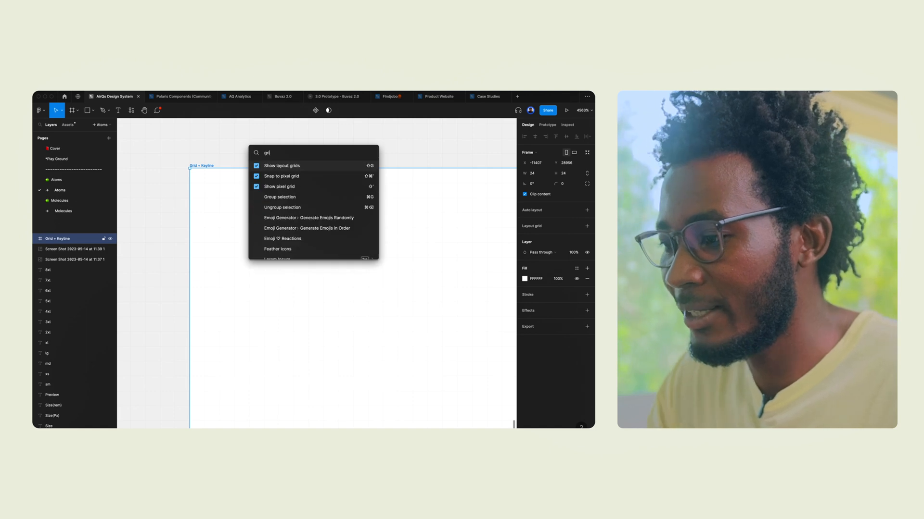
pyautogui.click(257, 178)
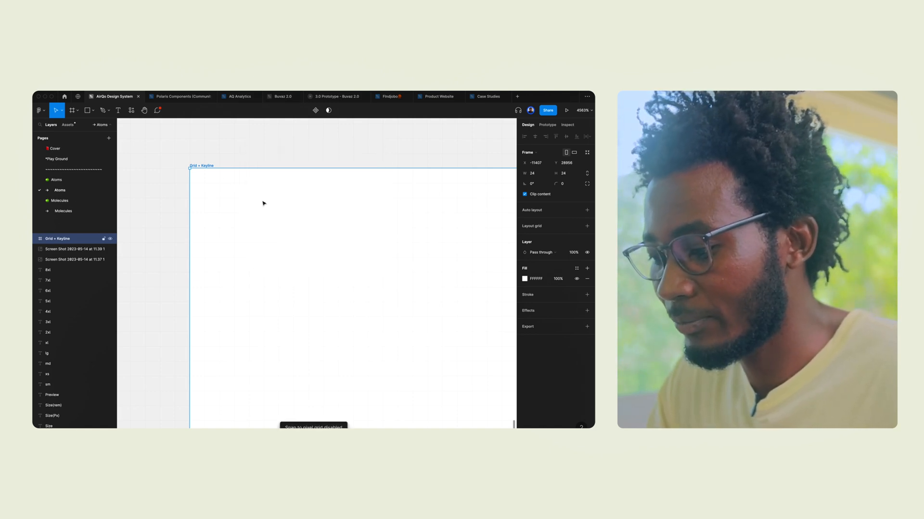
pyautogui.press('super+slash')
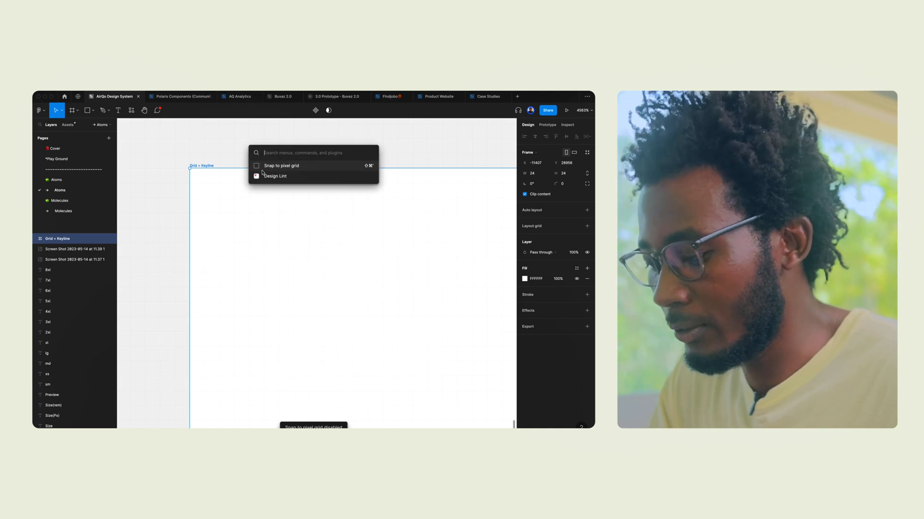
pyautogui.write('gri')
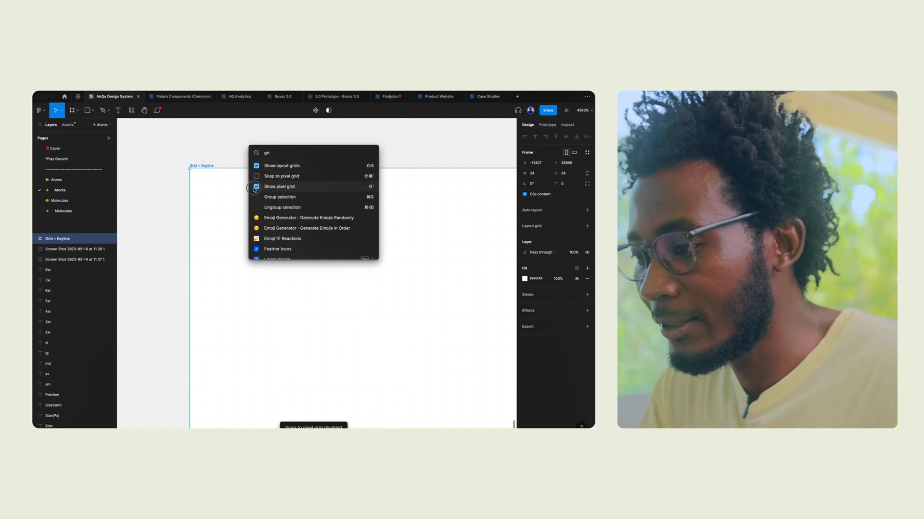
pyautogui.click(255, 188)
pyautogui.press('Escape')
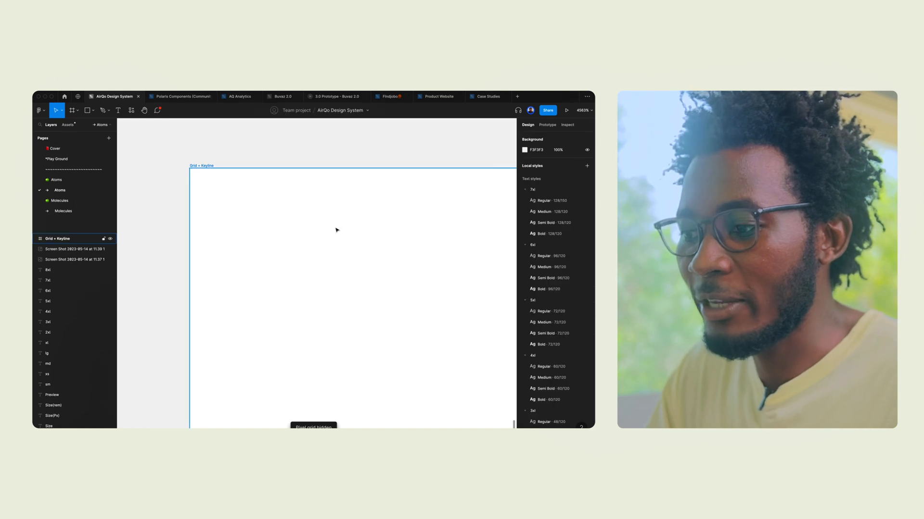
pyautogui.moveTo(336, 229); pyautogui.dragTo(277, 241)
pyautogui.scroll(-5, 280, 233)
pyautogui.scroll(2, 201, 210)
pyautogui.scroll(5, 276, 243)
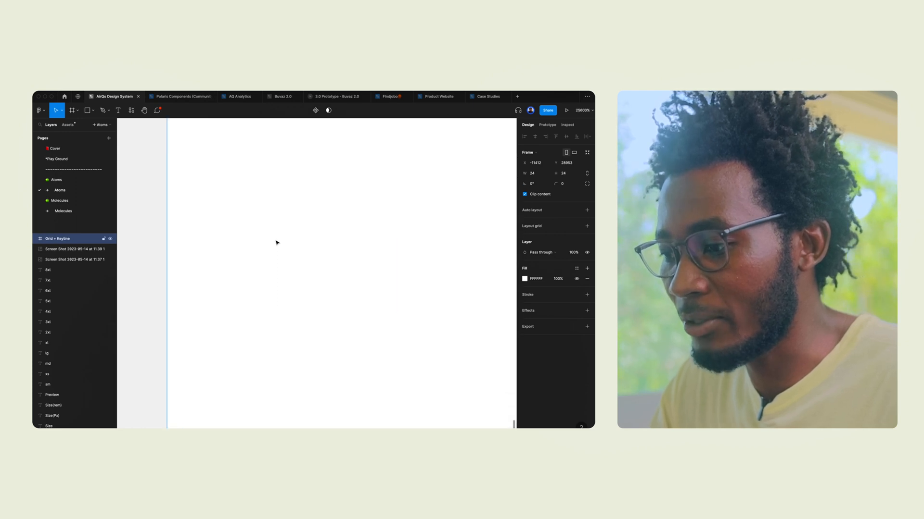
# Turn Snap to pixel grid and Show pixel grid back on.
pyautogui.press('super+slash')
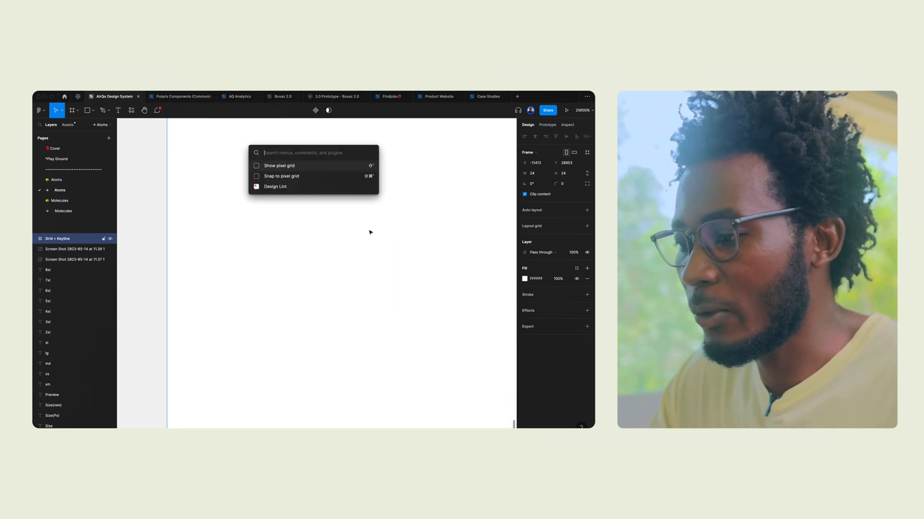
pyautogui.click(258, 177)
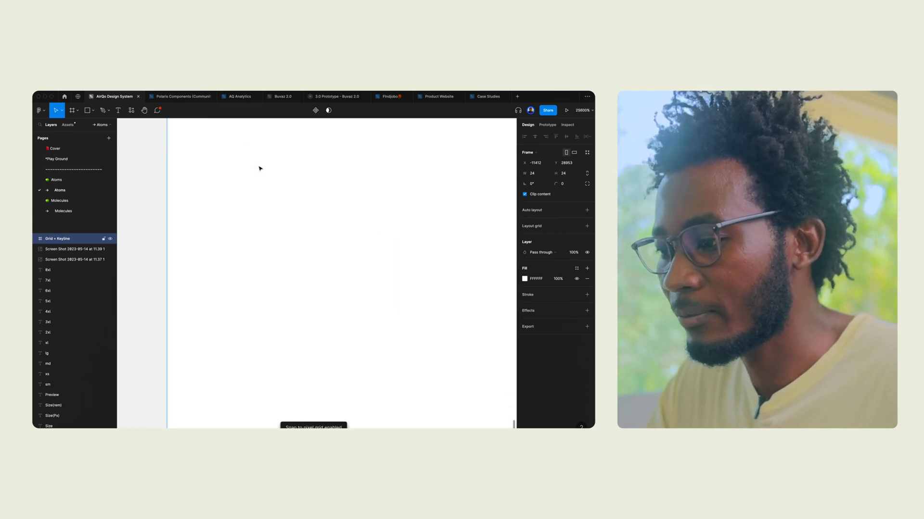
pyautogui.press('super+slash')
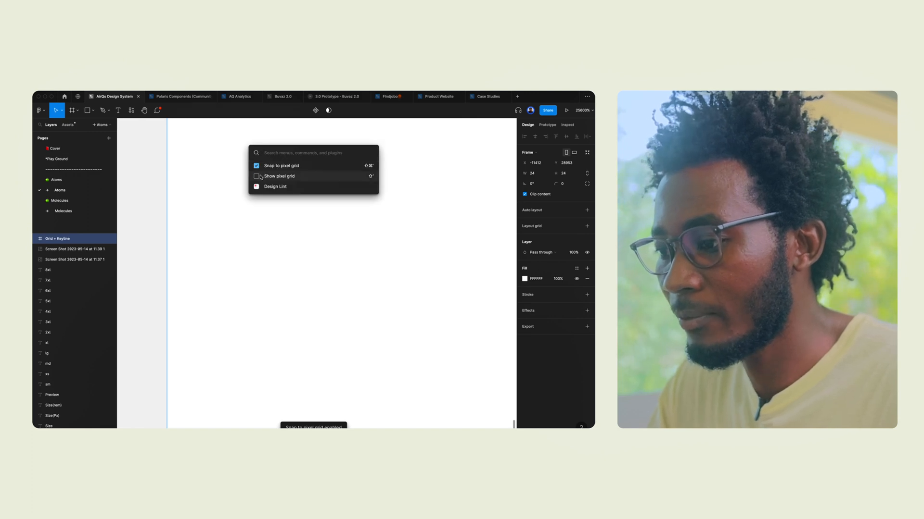
pyautogui.click(257, 179)
# Move the Grid + Keyline frame closer to the Icon sizes screenshot and give it a uniform layout grid of size 1.
pyautogui.keyDown('ctrl'); pyautogui.scroll(-10, 258, 181); pyautogui.keyUp('ctrl')
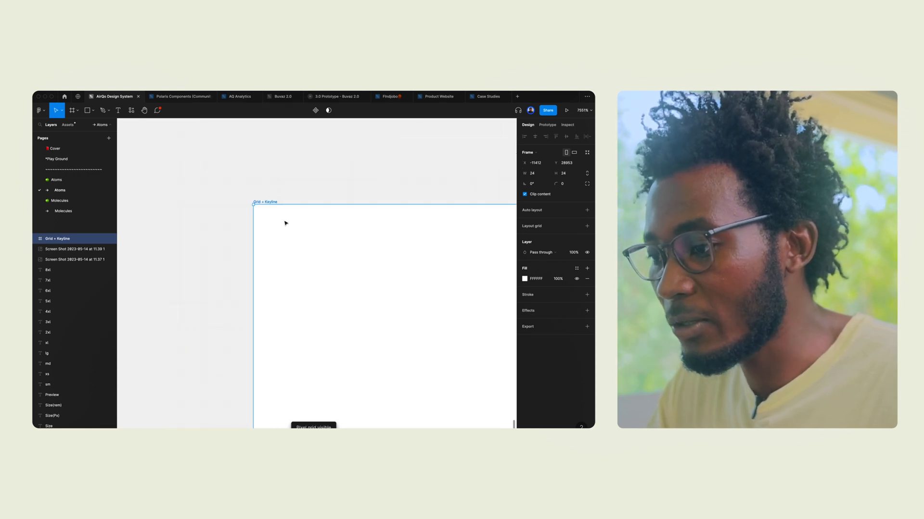
pyautogui.keyDown('ctrl'); pyautogui.scroll(-5, 255, 216); pyautogui.keyUp('ctrl')
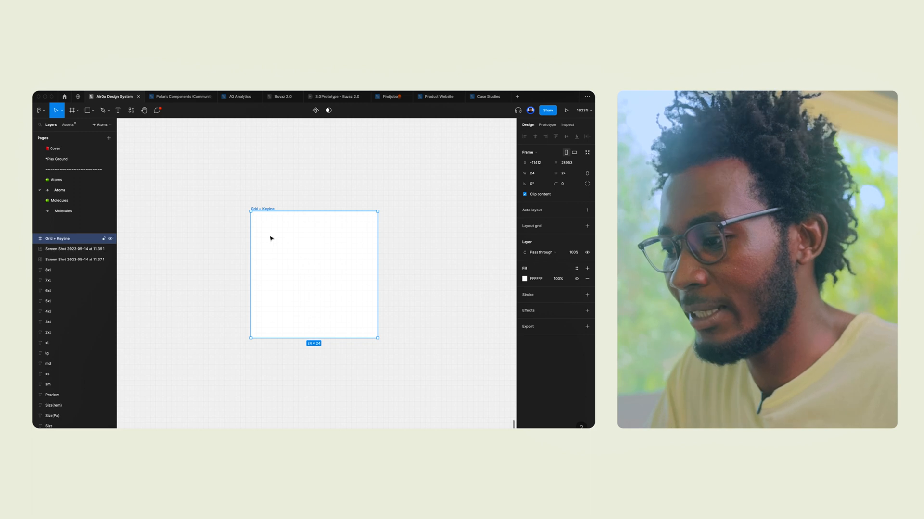
pyautogui.keyDown('ctrl'); pyautogui.scroll(-3, 309, 270); pyautogui.keyUp('ctrl')
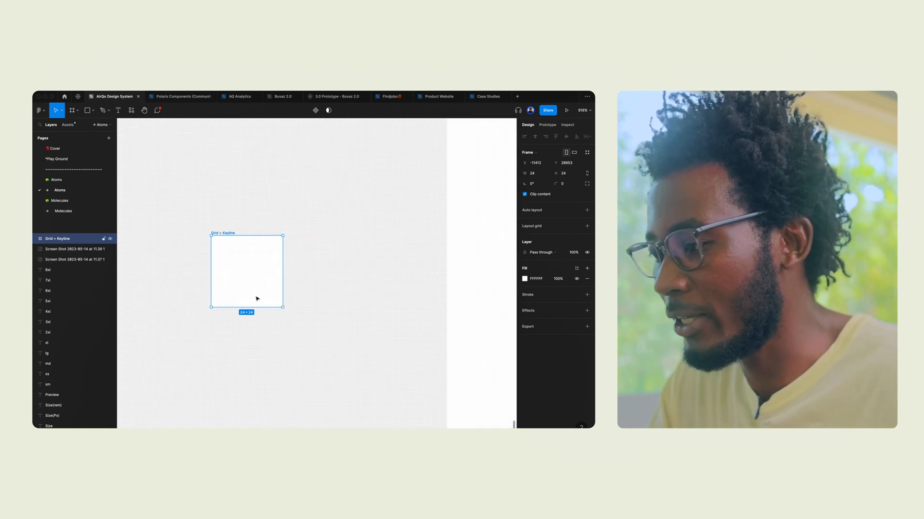
pyautogui.moveTo(254, 272); pyautogui.dragTo(334, 267)
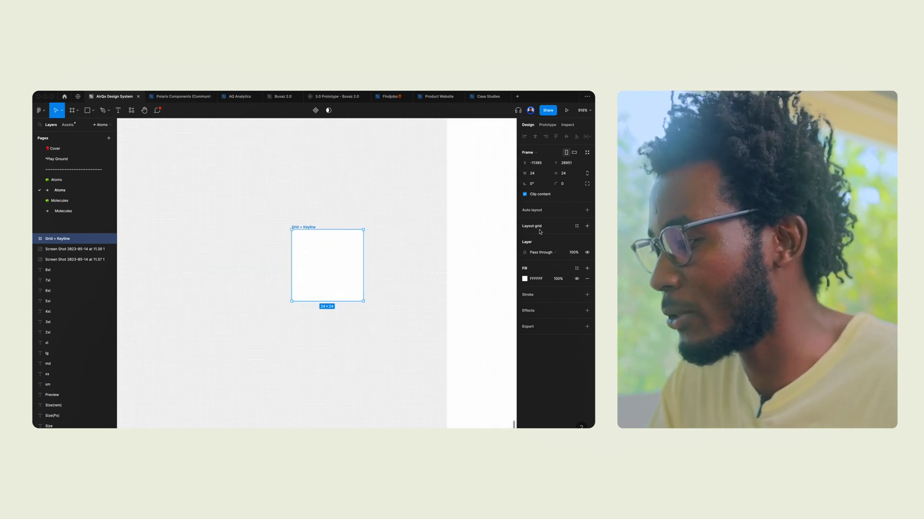
pyautogui.click(587, 227)
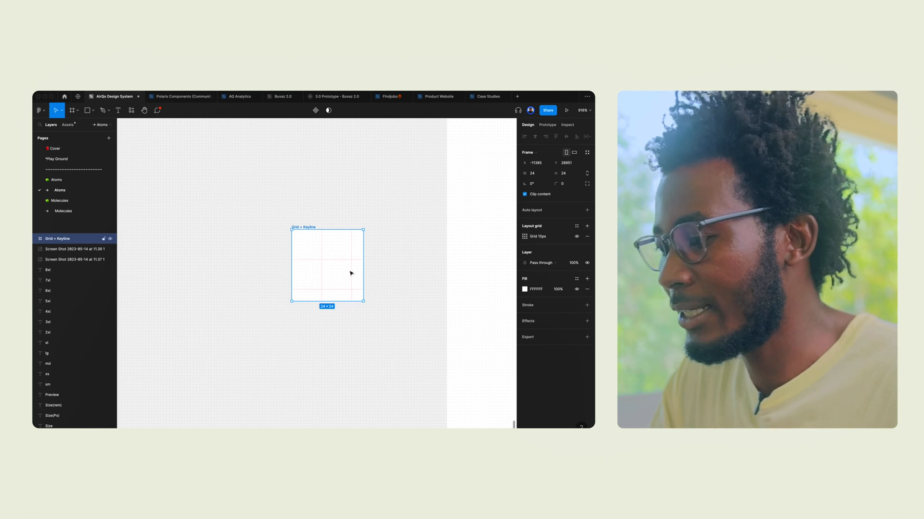
pyautogui.scroll(3, 351, 273)
pyautogui.click(524, 236)
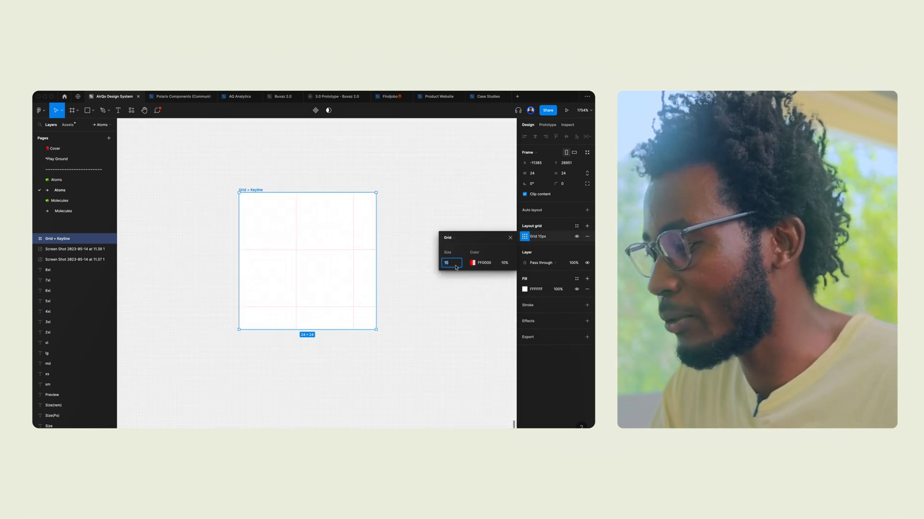
pyautogui.click(455, 240)
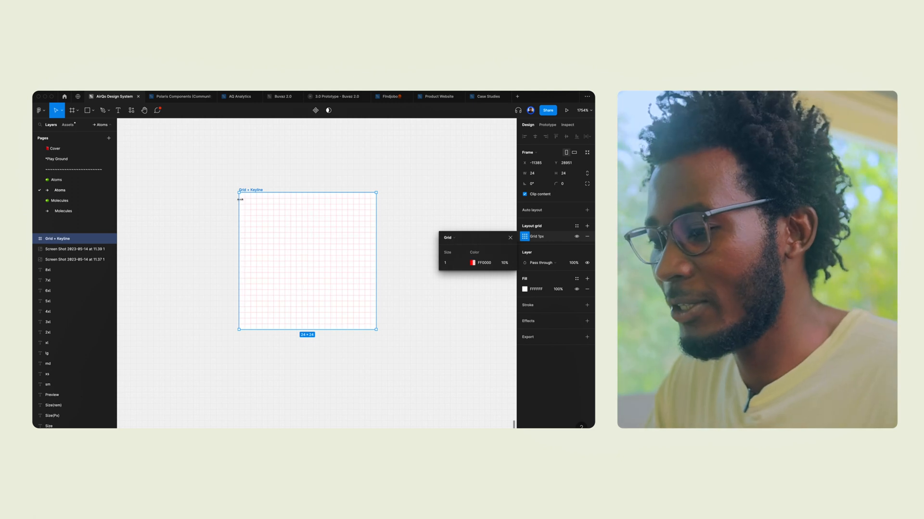
# Check the frame's grid cells up close and move the frame up to Y 28938.
pyautogui.scroll(5, 240, 199)
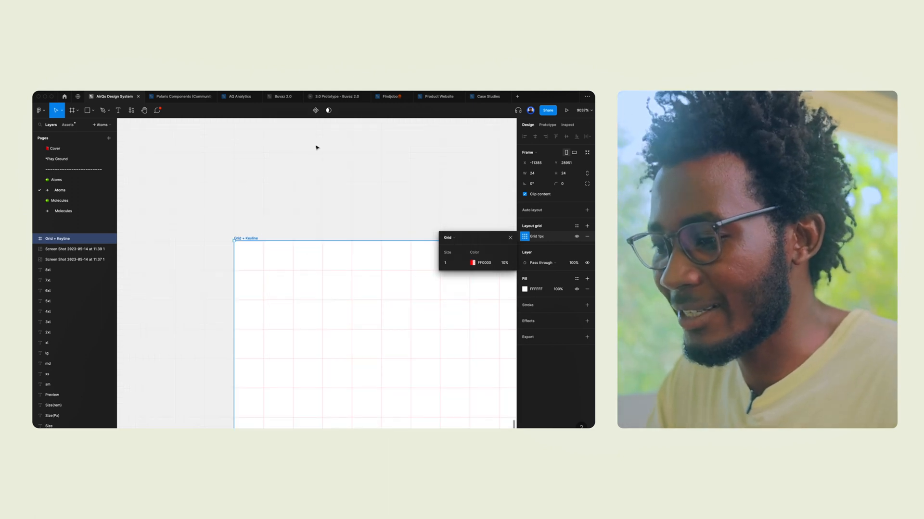
pyautogui.scroll(-5, 277, 304)
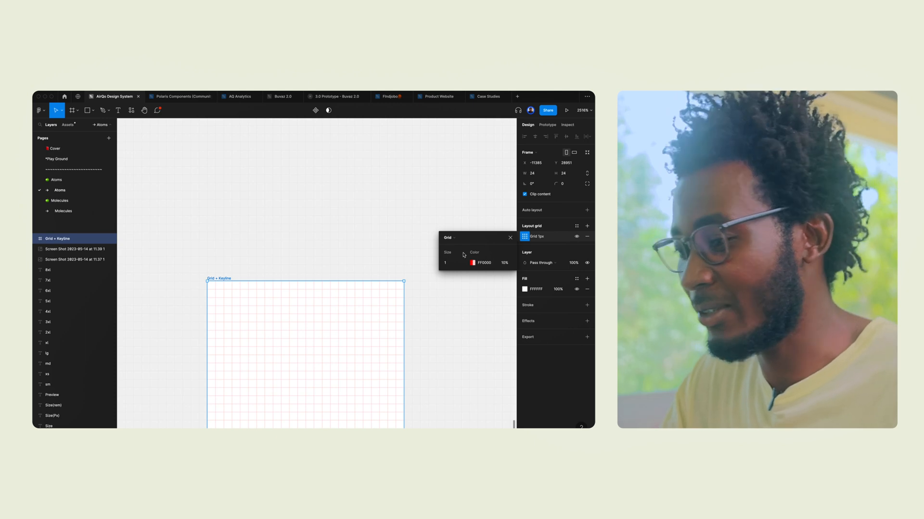
pyautogui.moveTo(303, 318); pyautogui.dragTo(318, 211)
pyautogui.scroll(2, 408, 288)
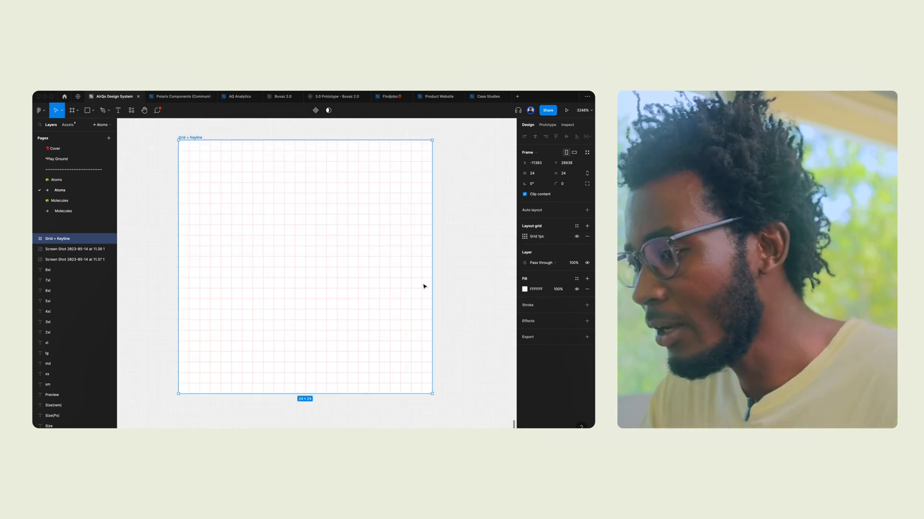
# Compare the frame's 1 px layout grid with the 100% and 1000% scale grids in the Icon sizes screenshot.
pyautogui.hscroll(-2, 247, 187)
pyautogui.scroll(2, 247, 188)
pyautogui.scroll(-6, 309, 215)
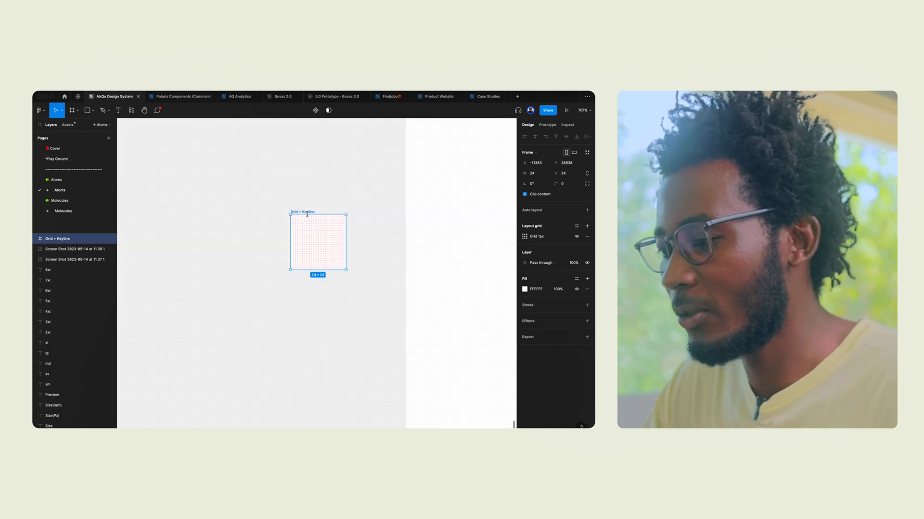
pyautogui.hscroll(2, 308, 215)
pyautogui.hscroll(5, 417, 271)
pyautogui.scroll(-2, 417, 271)
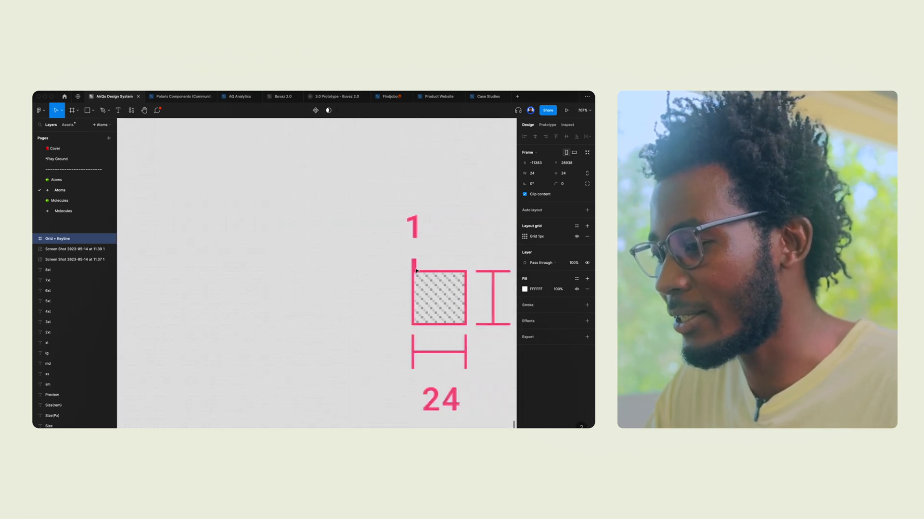
pyautogui.scroll(-5, 447, 329)
pyautogui.scroll(5, 406, 305)
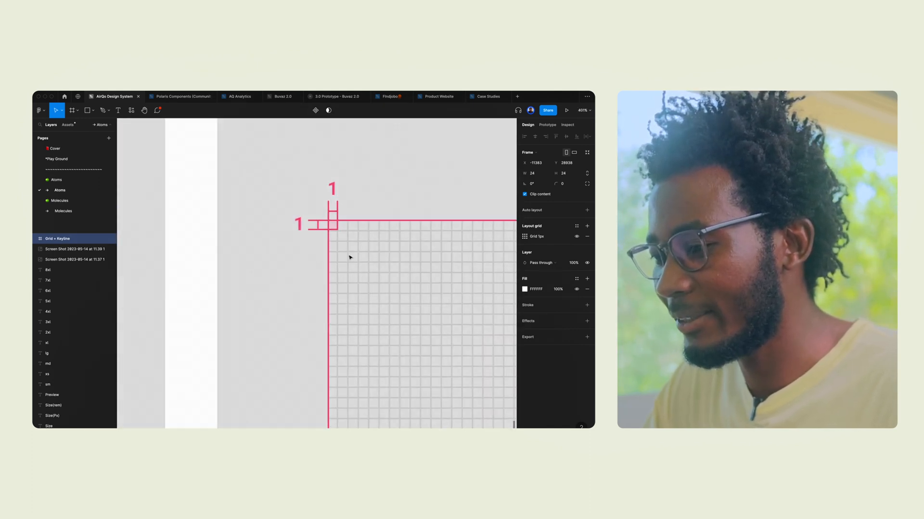
pyautogui.scroll(-5, 335, 237)
pyautogui.scroll(4, 399, 282)
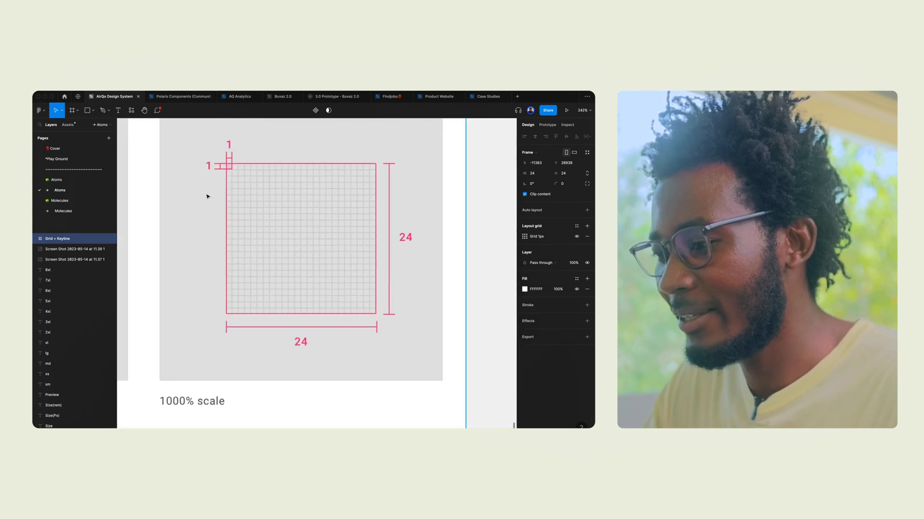
pyautogui.scroll(-8, 336, 363)
# Shift the Grid + Keyline frame left to X -11409, leaving a wider gap beside the Icon sizes screenshot.
pyautogui.click(335, 363)
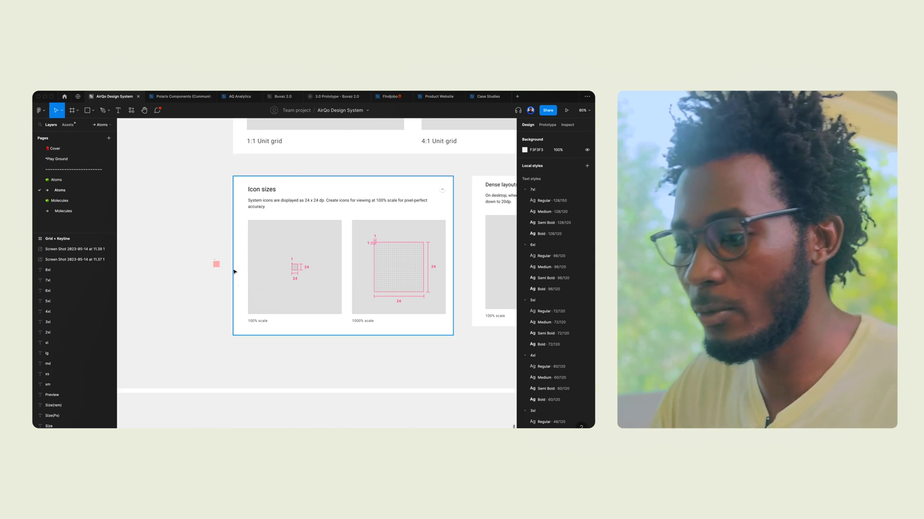
pyautogui.scroll(15, 233, 270)
pyautogui.click(232, 214)
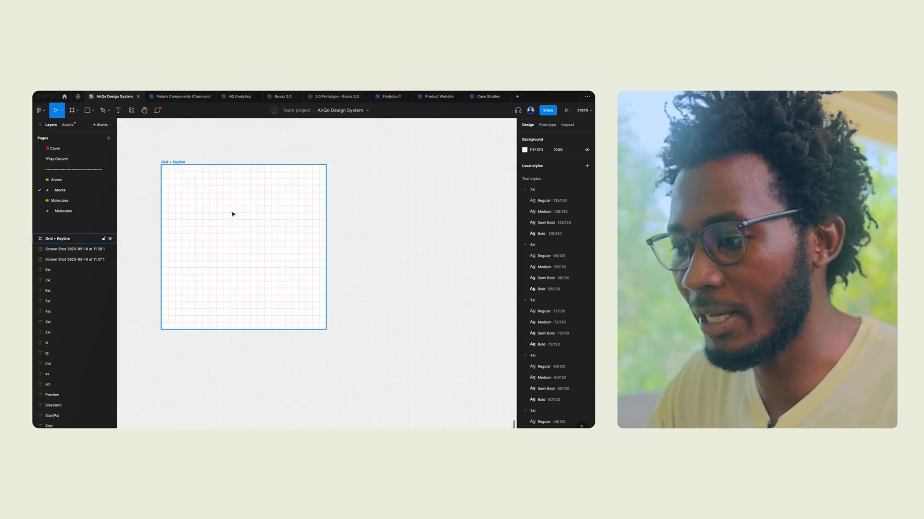
pyautogui.click(215, 238)
pyautogui.scroll(-15, 237, 253)
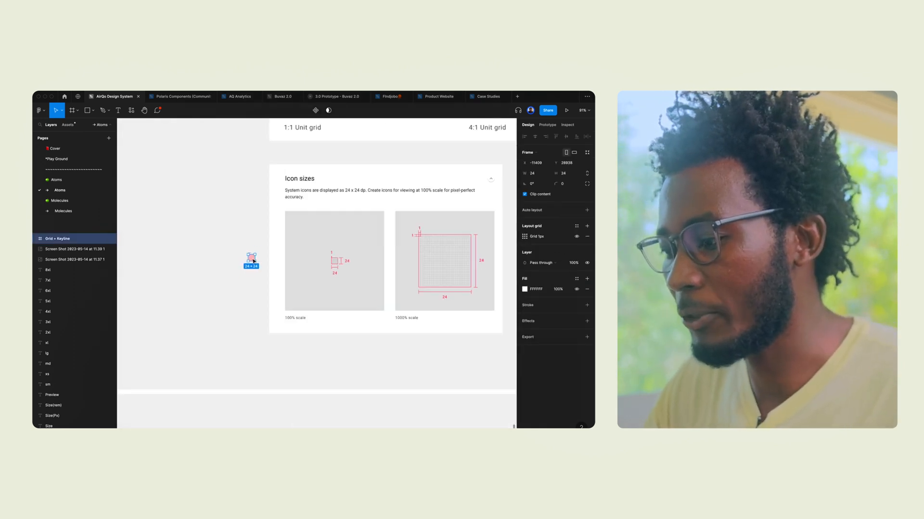
# Examine the live area and padding dimensions in the Layout screenshot and its place among the other Material references.
pyautogui.hscroll(4, 255, 265)
pyautogui.scroll(5, 257, 268)
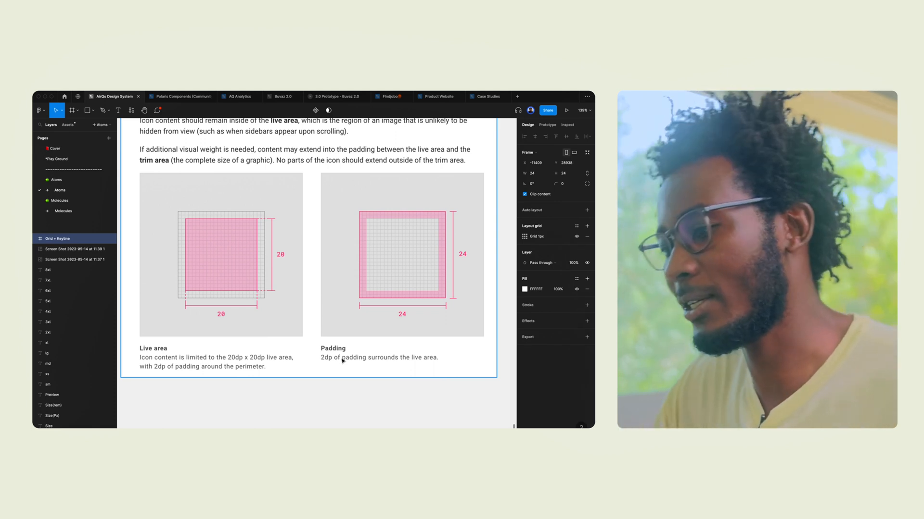
pyautogui.hscroll(3, 343, 360)
pyautogui.scroll(2, 365, 327)
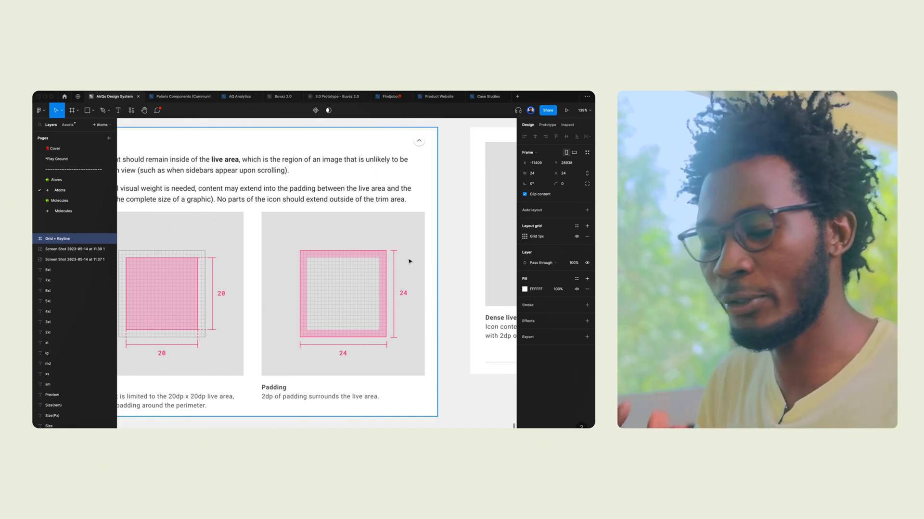
pyautogui.scroll(-5, 409, 261)
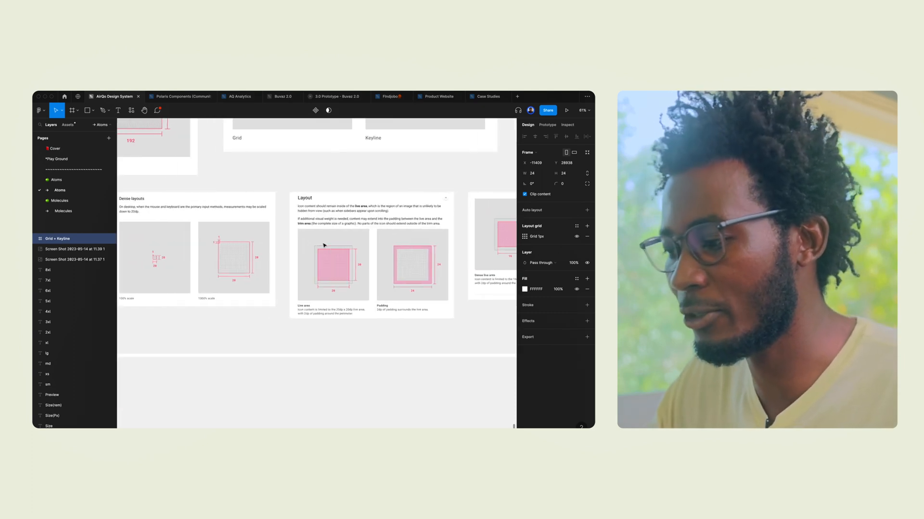
pyautogui.scroll(-5, 325, 246)
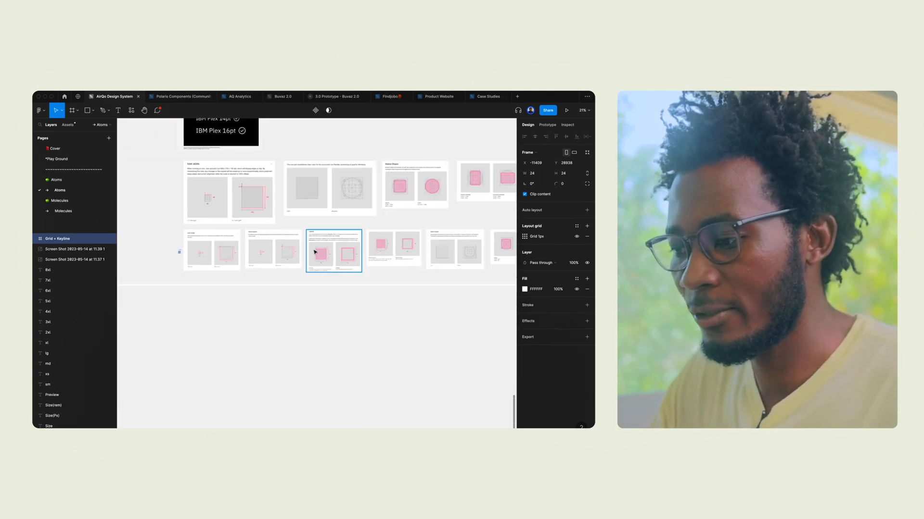
# Compare the Grid + Keyline frame with the Dense layouts reference and the Layout reference's live area and 2dp padding.
pyautogui.hscroll(-3, 320, 254)
pyautogui.scroll(15, 324, 255)
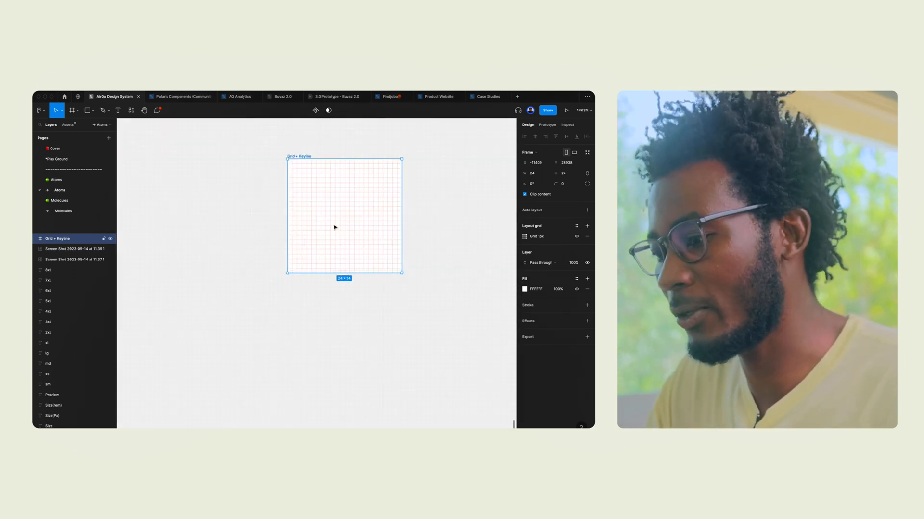
pyautogui.scroll(4, 340, 224)
pyautogui.scroll(2, 345, 221)
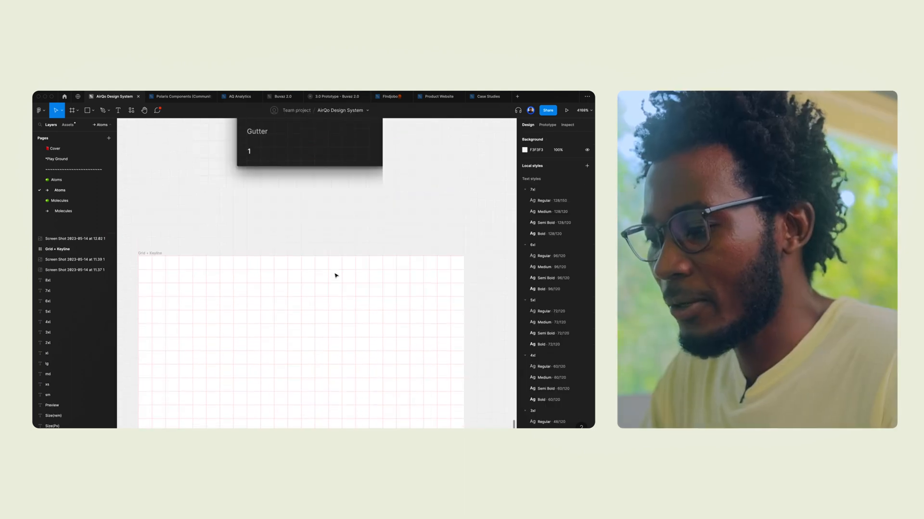
pyautogui.scroll(-5, 336, 276)
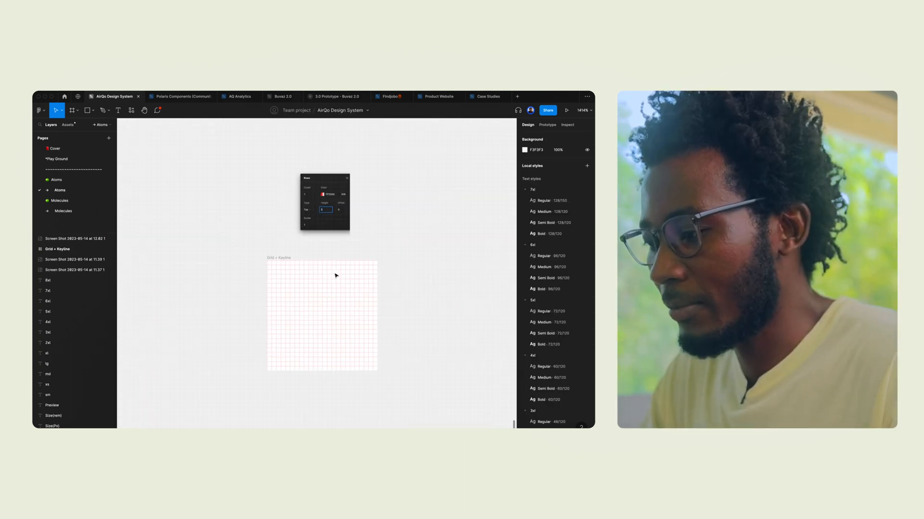
pyautogui.scroll(-10, 336, 275)
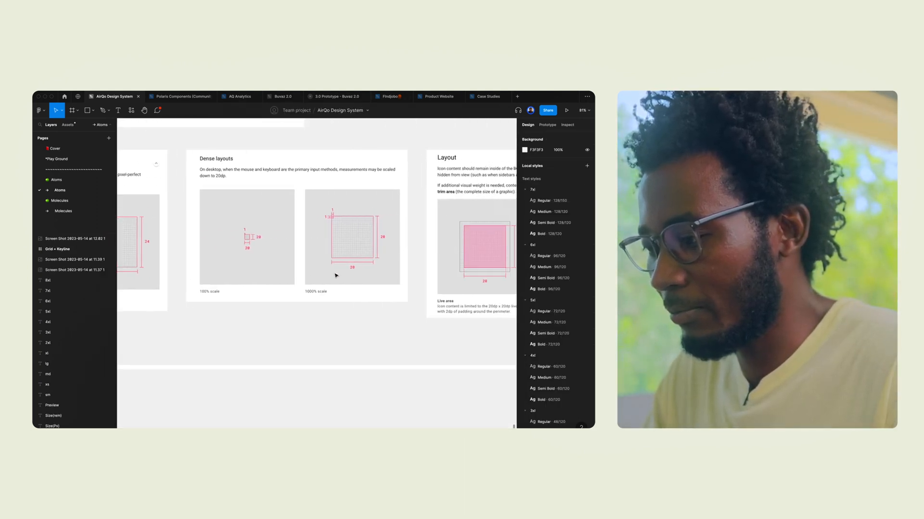
pyautogui.hscroll(5, 335, 275)
pyautogui.scroll(3, 426, 193)
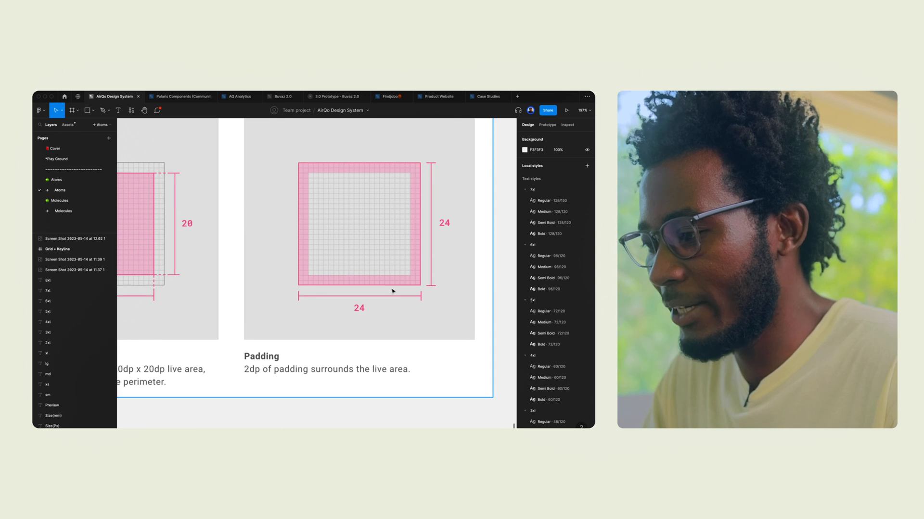
pyautogui.scroll(-5, 223, 222)
pyautogui.hscroll(-4, 223, 226)
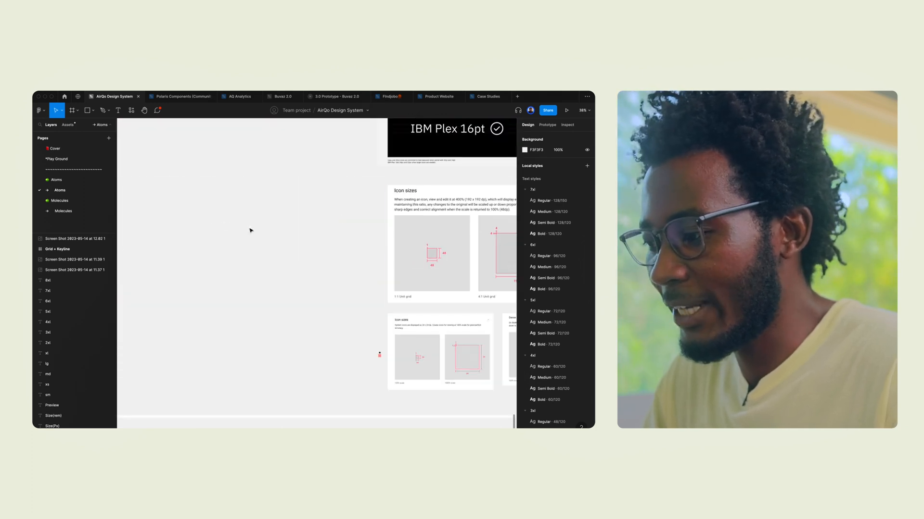
# Read the count, height, type and gutter in the Rows settings screenshot above the Grid + Keyline frame.
pyautogui.scroll(15, 378, 354)
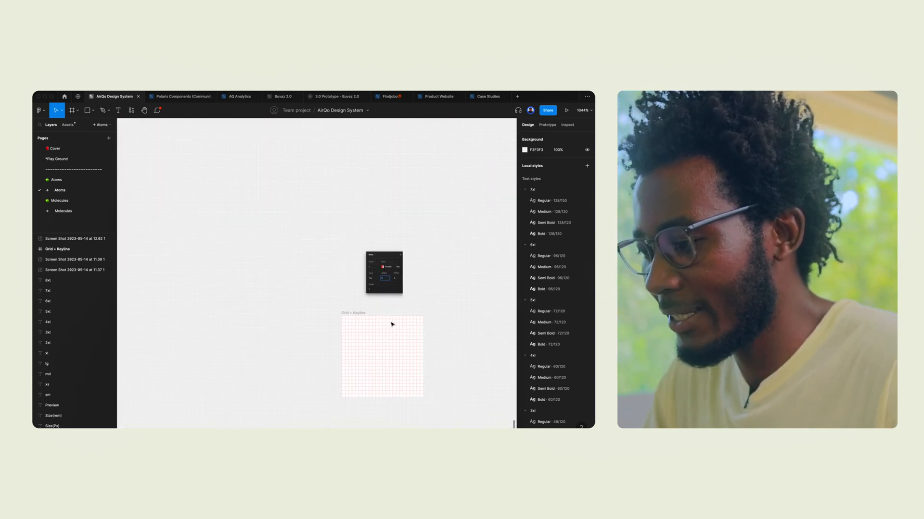
pyautogui.scroll(5, 392, 294)
pyautogui.click(359, 255)
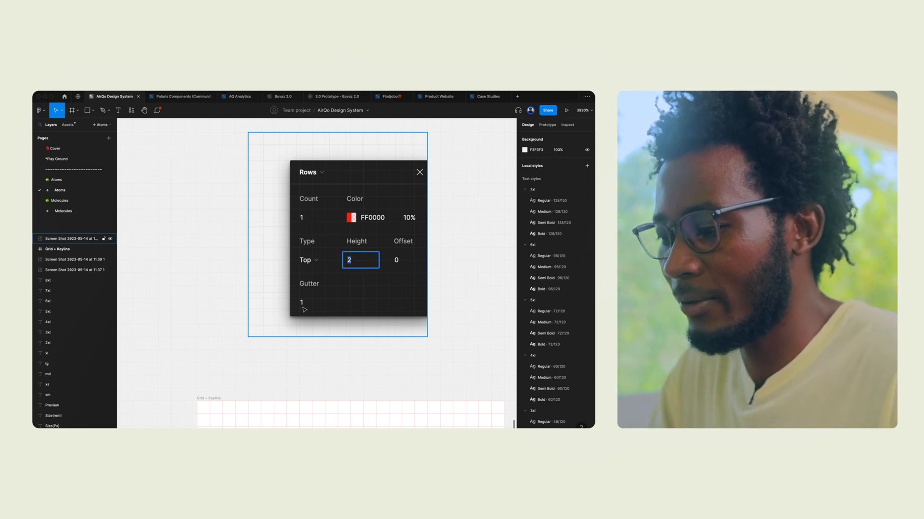
pyautogui.scroll(-5, 304, 310)
pyautogui.scroll(-3, 289, 269)
# Add a second layout grid to the Grid + Keyline frame and make it a rows grid of type Top.
pyautogui.click(278, 217)
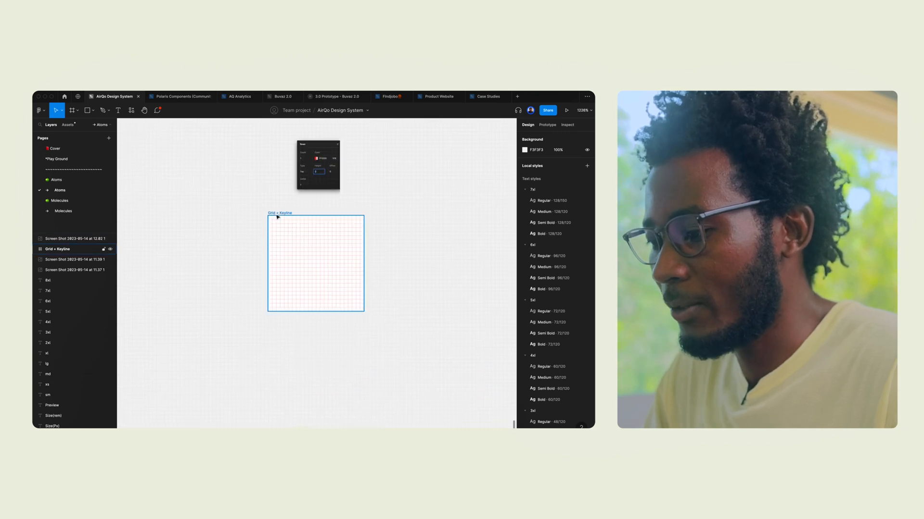
pyautogui.click(277, 217)
pyautogui.click(587, 226)
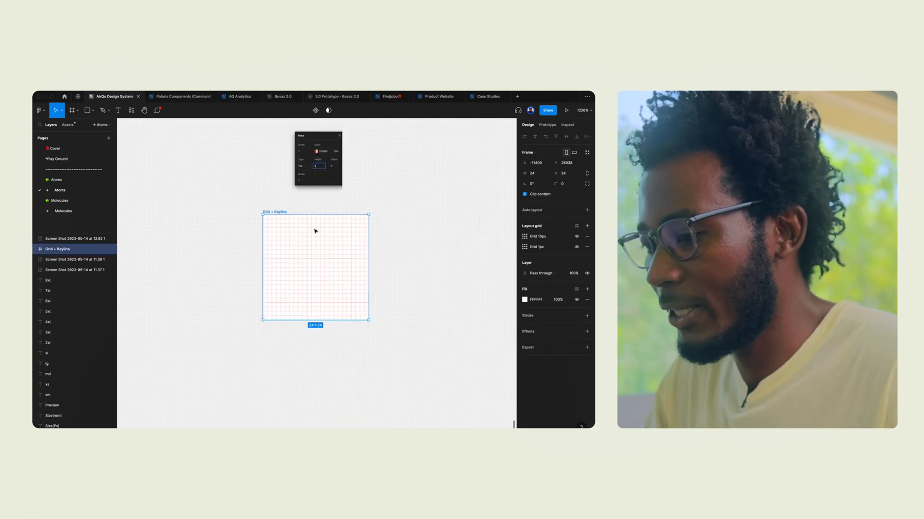
pyautogui.hotkey('shift', '2')
pyautogui.click(525, 236)
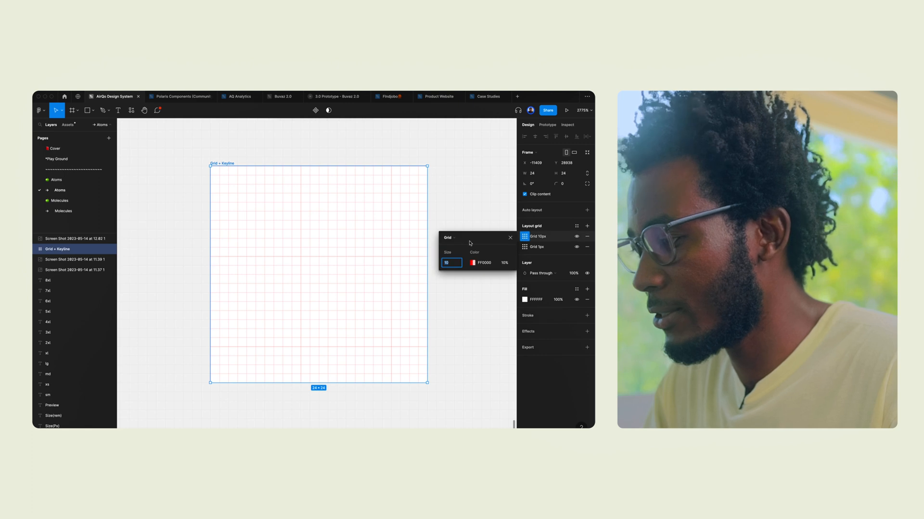
pyautogui.click(455, 238)
pyautogui.click(456, 253)
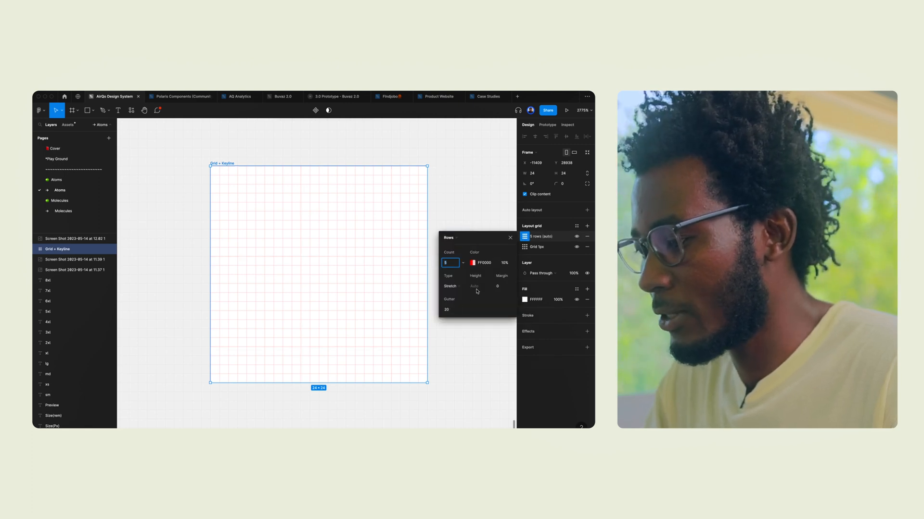
pyautogui.click(460, 291)
pyautogui.click(458, 268)
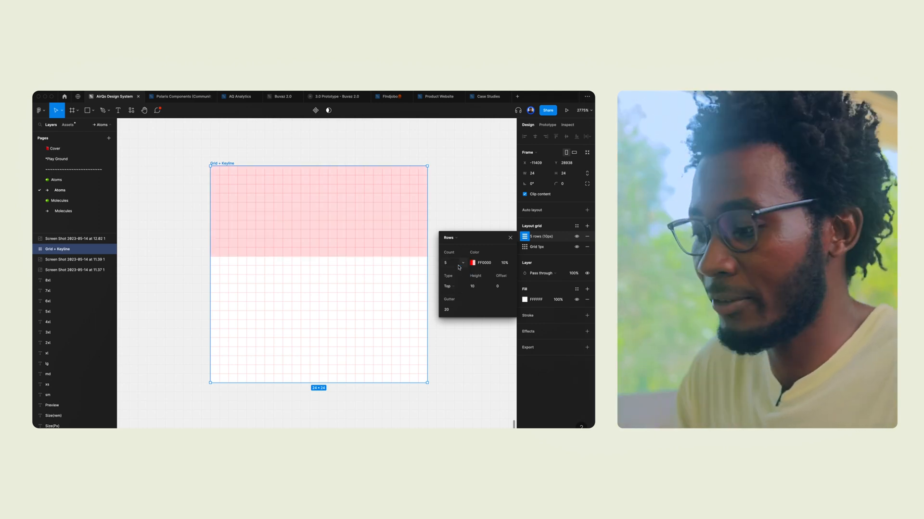
# Set the top-aligned rows grid to a count of 1, height 2 and gutter 1.
pyautogui.click(452, 264)
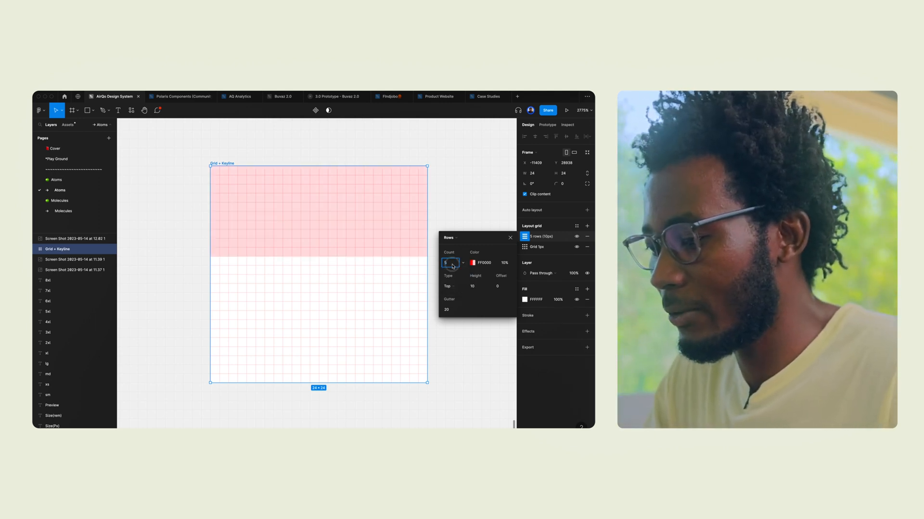
pyautogui.click(477, 287)
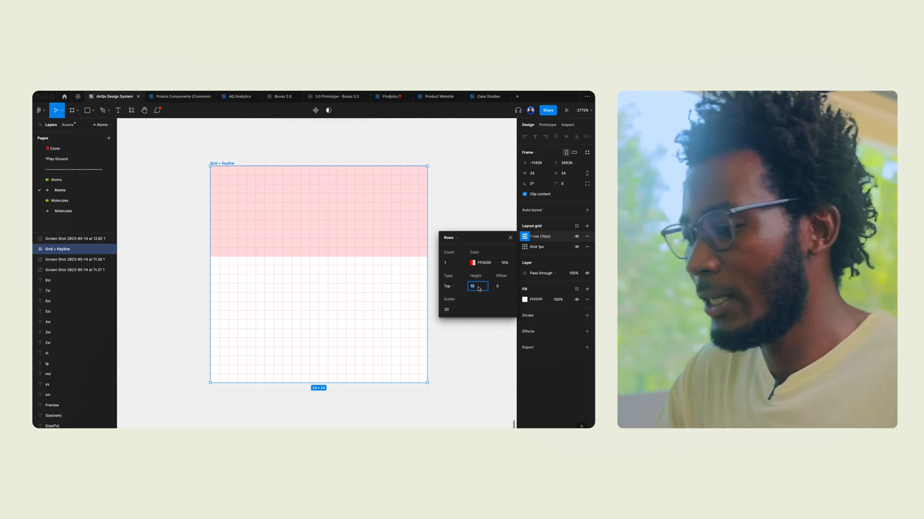
pyautogui.click(452, 310)
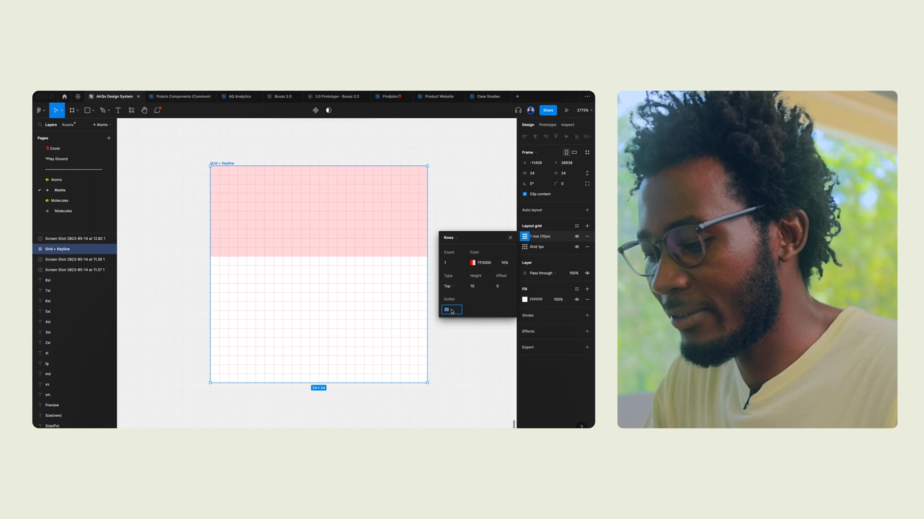
pyautogui.write('1')
pyautogui.click(478, 287)
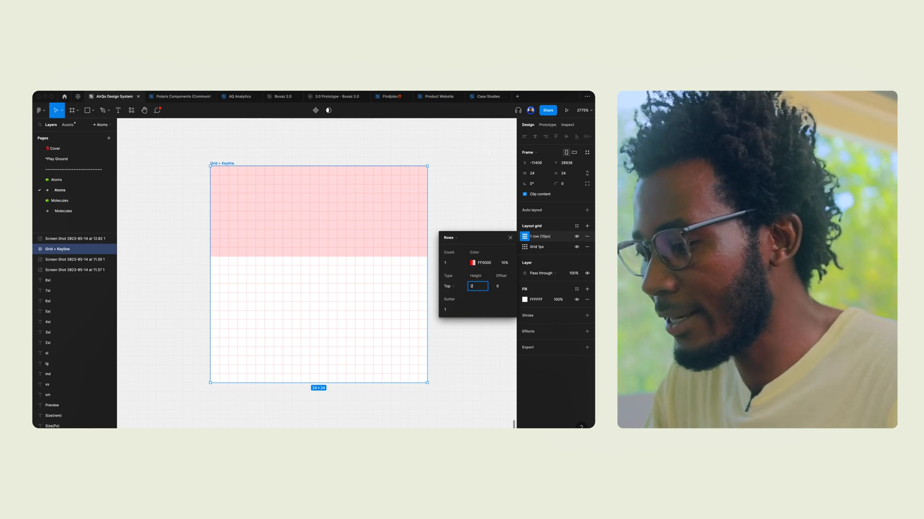
pyautogui.click(449, 310)
pyautogui.click(478, 288)
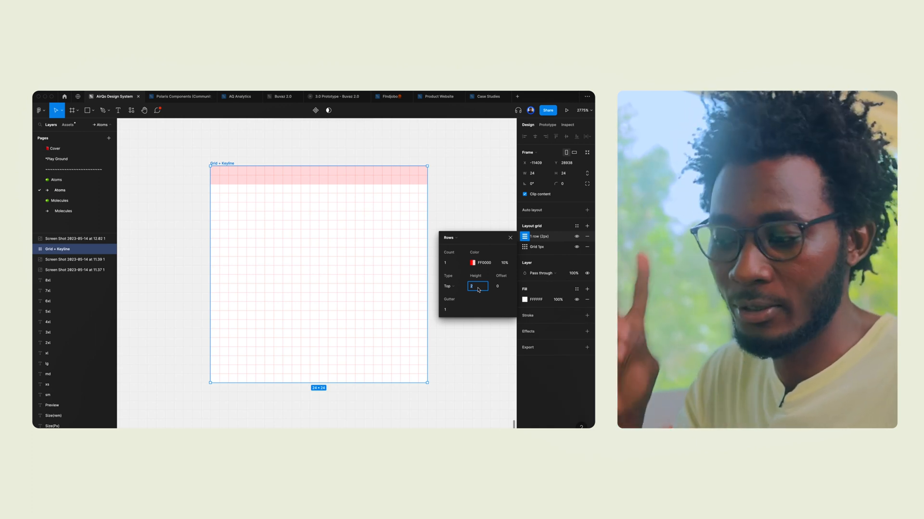
pyautogui.scroll(2, 435, 376)
pyautogui.scroll(-2, 435, 376)
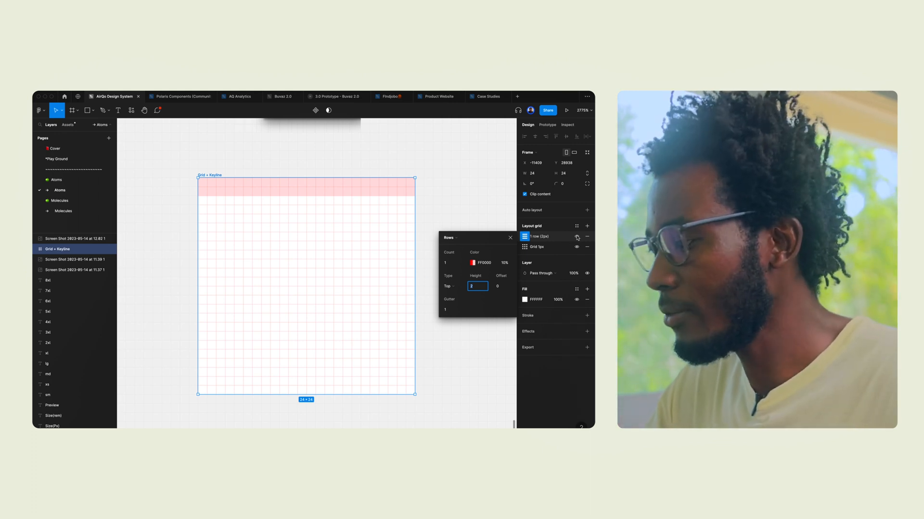
# Add a further layout grid to the frame as rows, with a count of 1 and gutter 1.
pyautogui.click(586, 226)
pyautogui.click(525, 237)
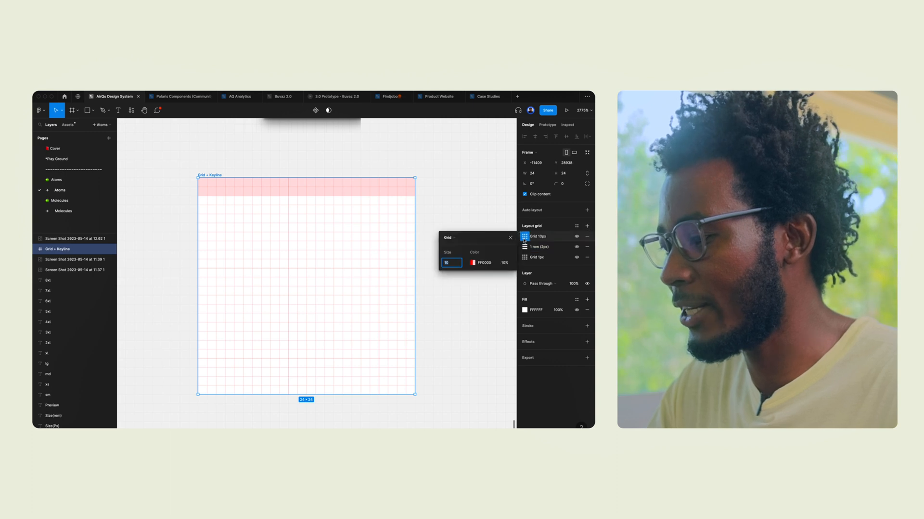
pyautogui.click(460, 239)
pyautogui.click(449, 253)
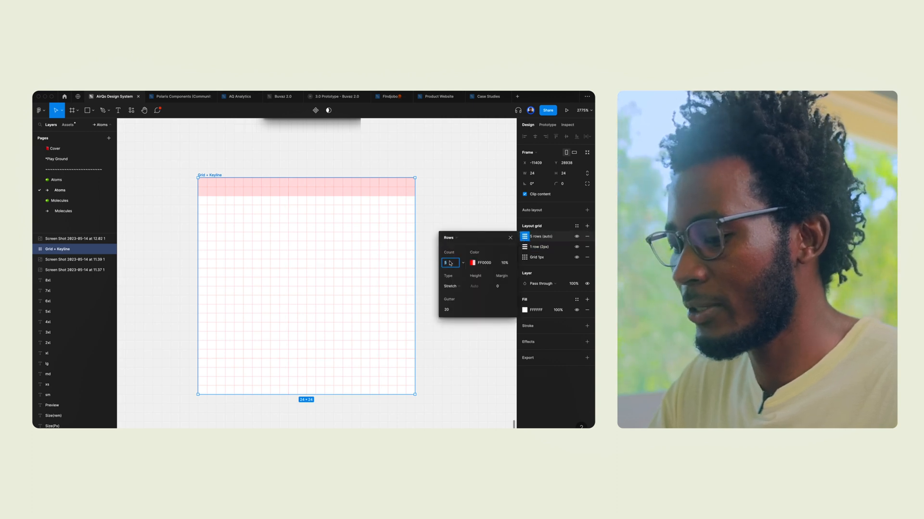
pyautogui.click(450, 309)
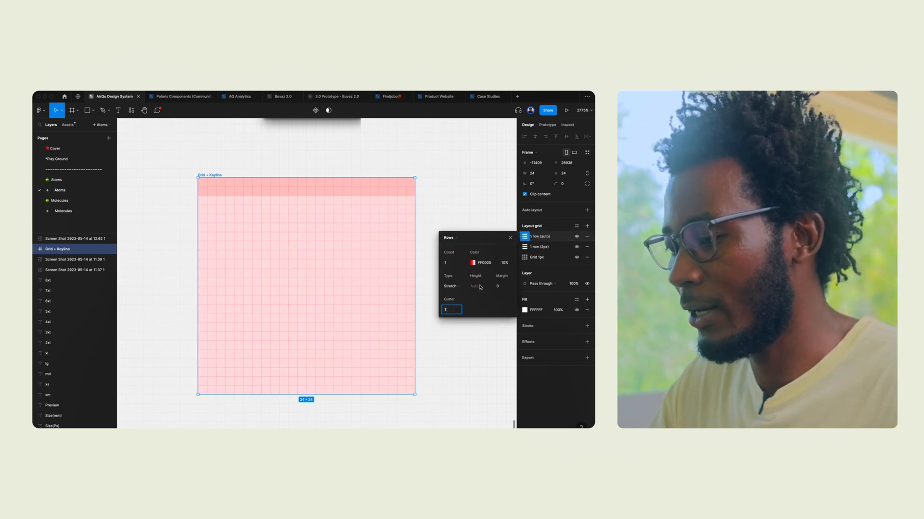
# Align the new single-row grid to the bottom of the frame and set its height to 2.
pyautogui.click(454, 287)
pyautogui.click(461, 275)
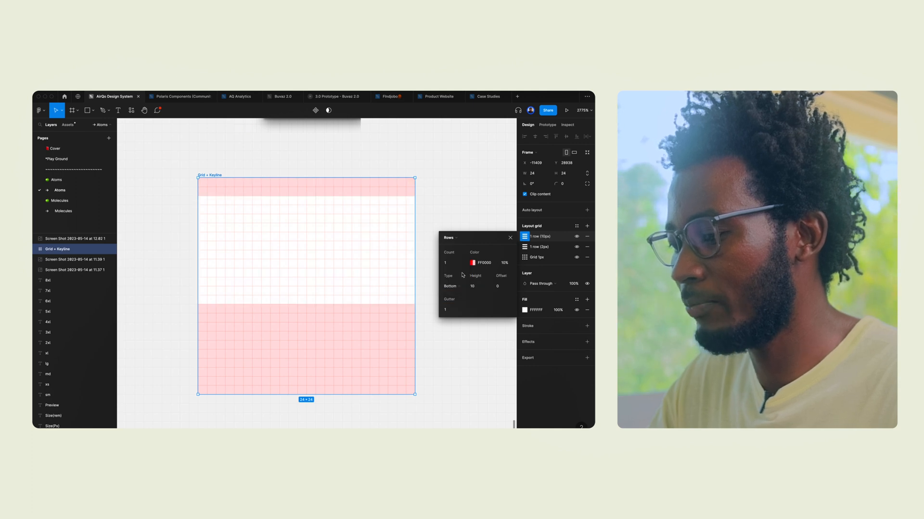
pyautogui.click(479, 288)
pyautogui.press('Return')
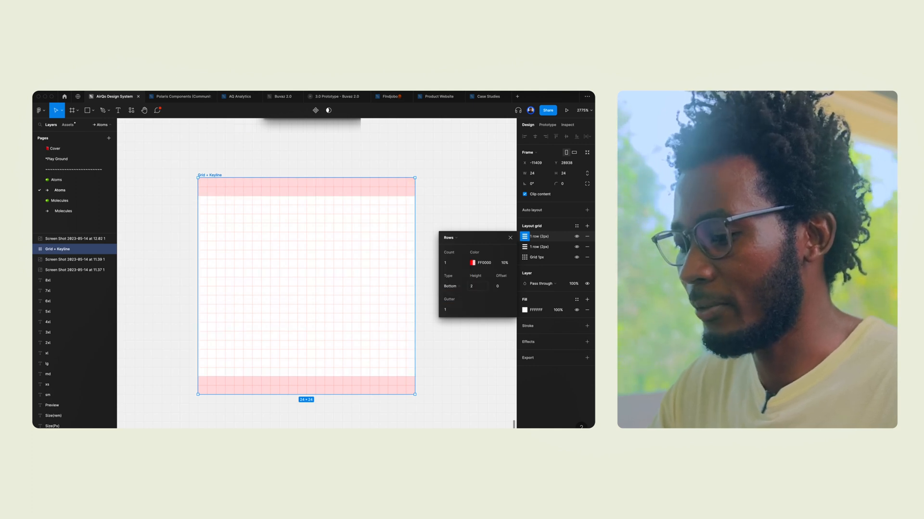
pyautogui.click(542, 236)
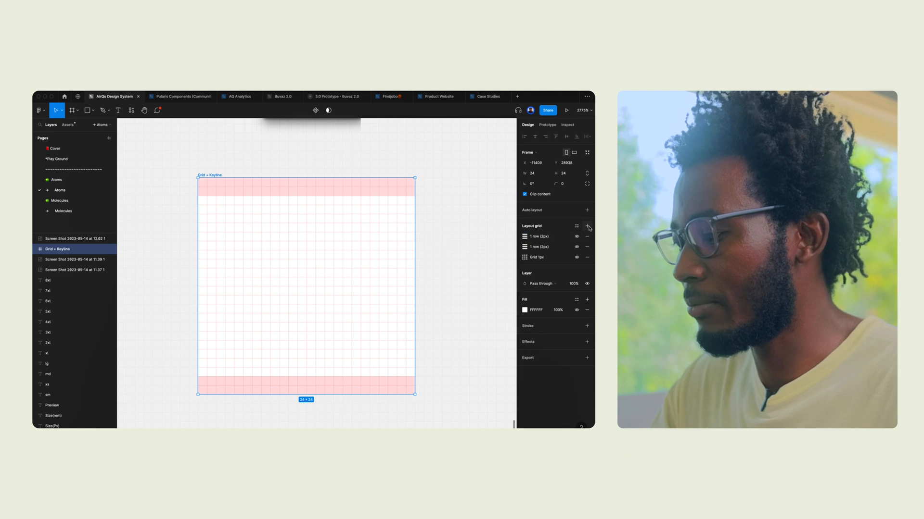
# Add a columns layout grid to the frame with a count of 1 and gutter 1.
pyautogui.click(586, 226)
pyautogui.click(524, 237)
pyautogui.click(452, 238)
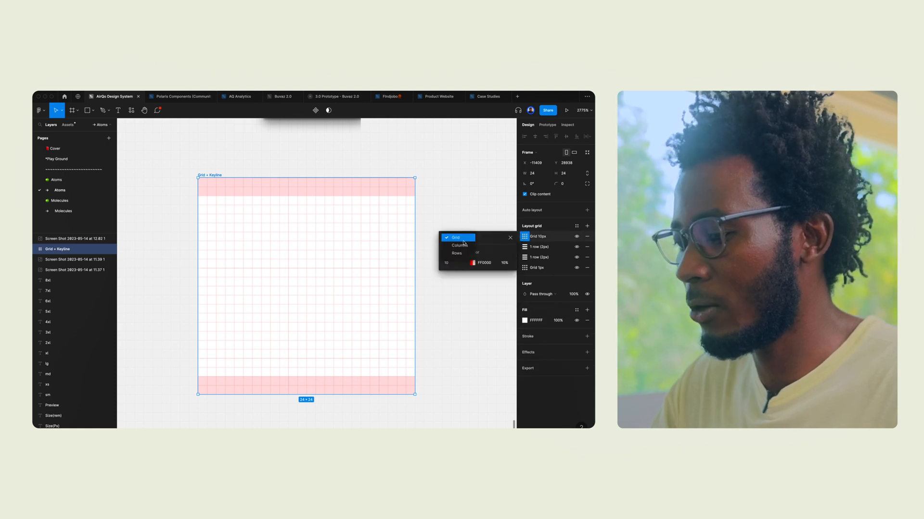
pyautogui.click(457, 248)
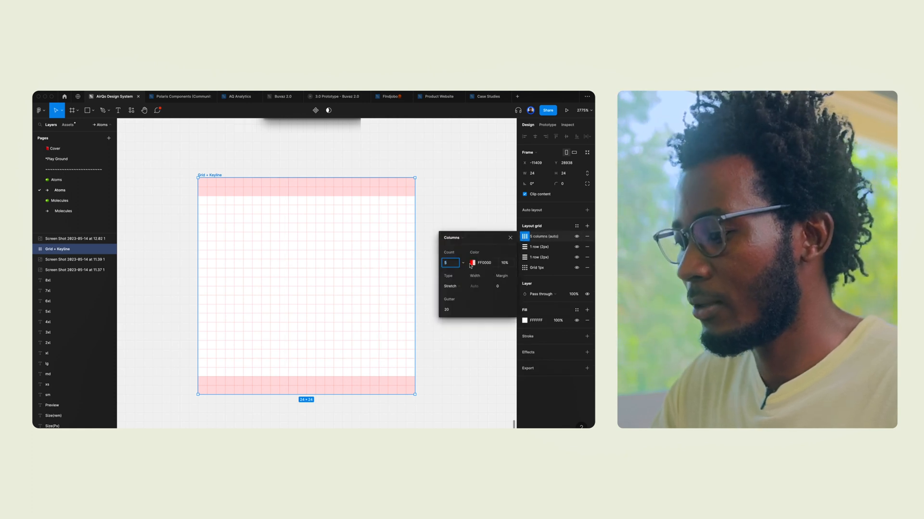
pyautogui.click(452, 310)
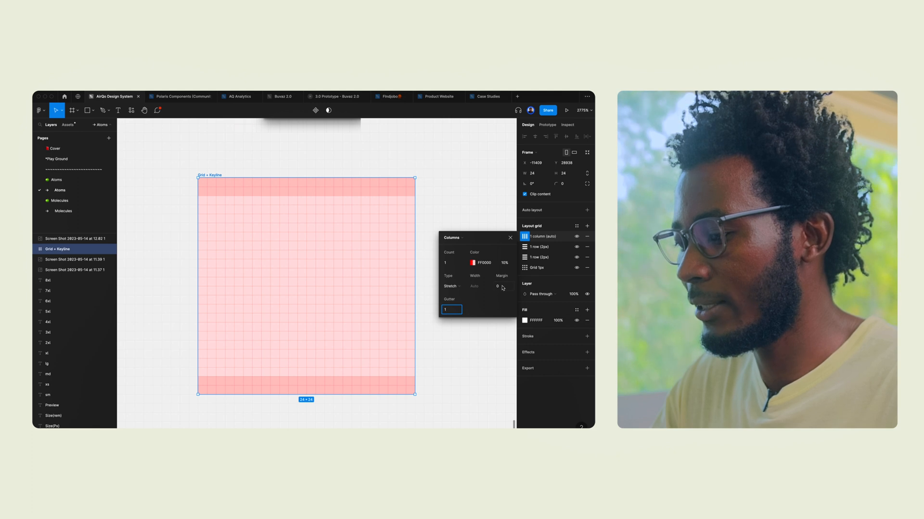
# Align the single-column grid to the left of the frame and set its width to 2.
pyautogui.click(451, 286)
pyautogui.click(459, 266)
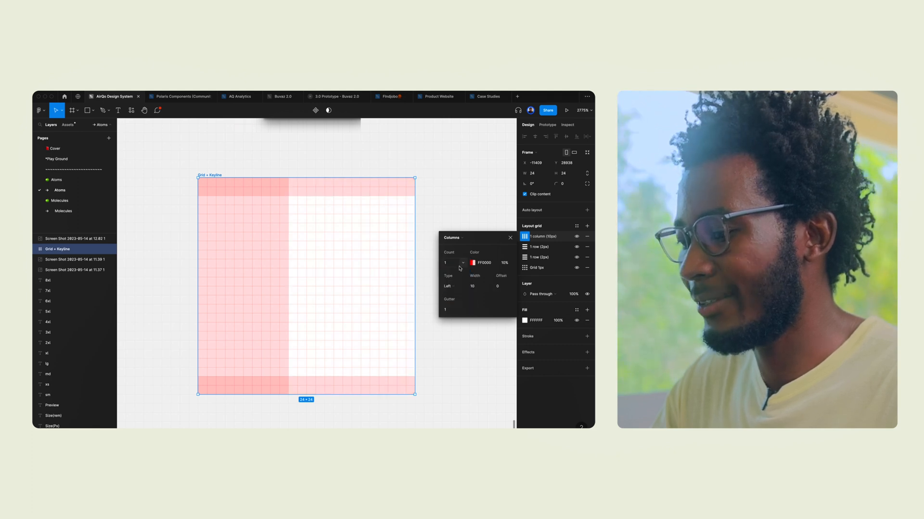
pyautogui.click(481, 287)
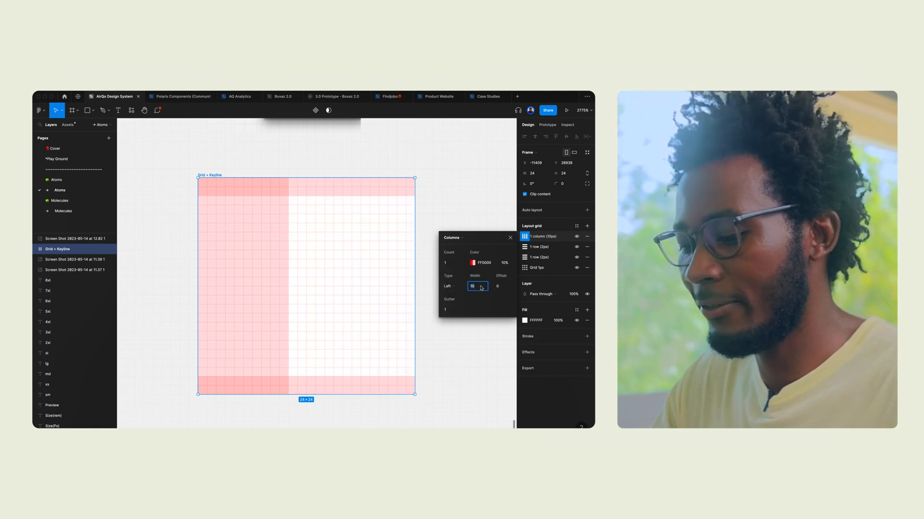
pyautogui.click(452, 310)
pyautogui.hscroll(2, 371, 291)
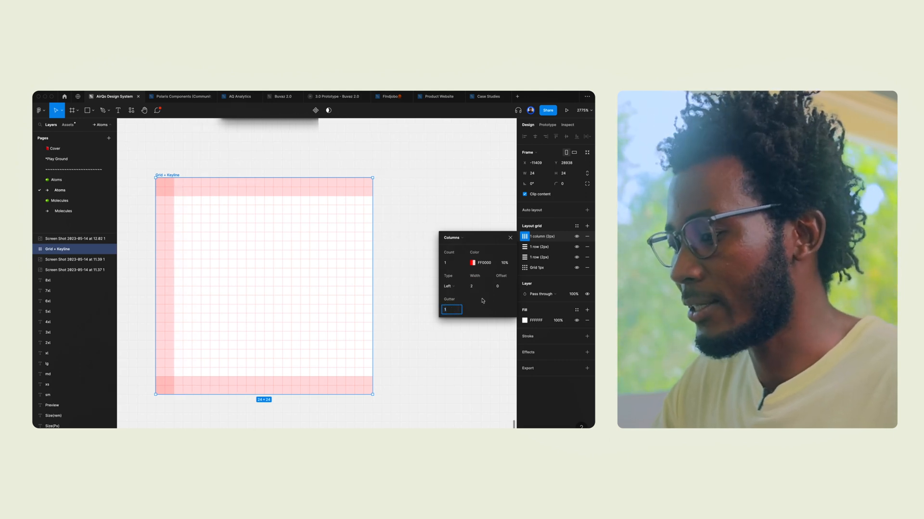
pyautogui.click(511, 238)
# Add another columns layout grid to the frame, aligned to its right side with a width of 2.
pyautogui.click(587, 226)
pyautogui.click(526, 239)
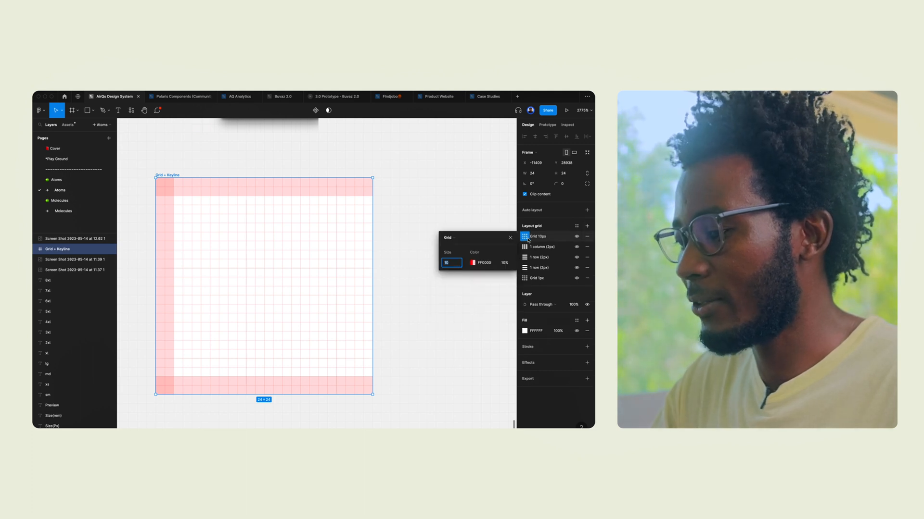
pyautogui.click(459, 238)
pyautogui.click(459, 249)
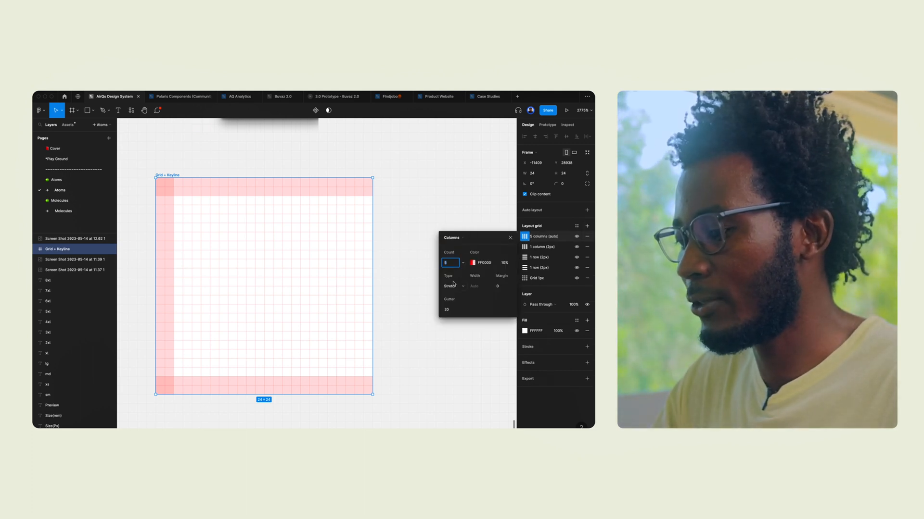
pyautogui.click(454, 284)
pyautogui.click(452, 276)
pyautogui.click(480, 287)
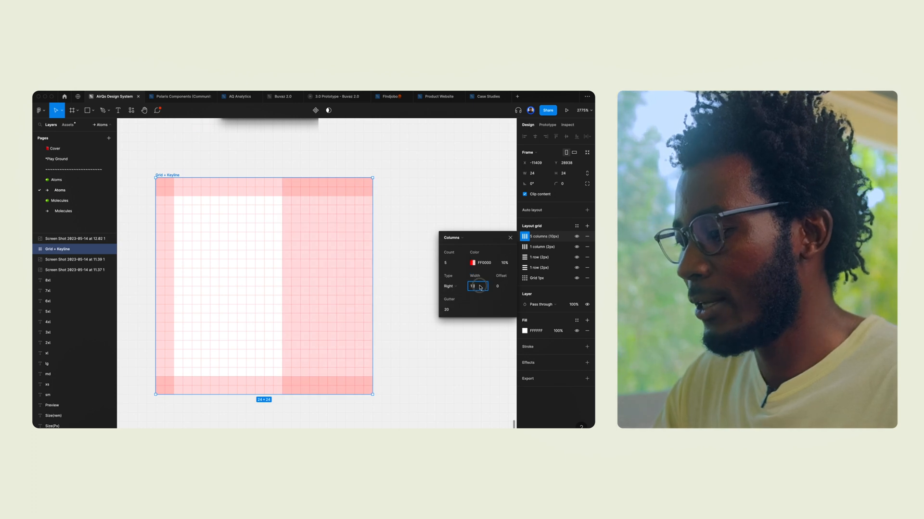
# Set the right-aligned columns grid to a count of 1 and a gutter of 1.
pyautogui.click(450, 264)
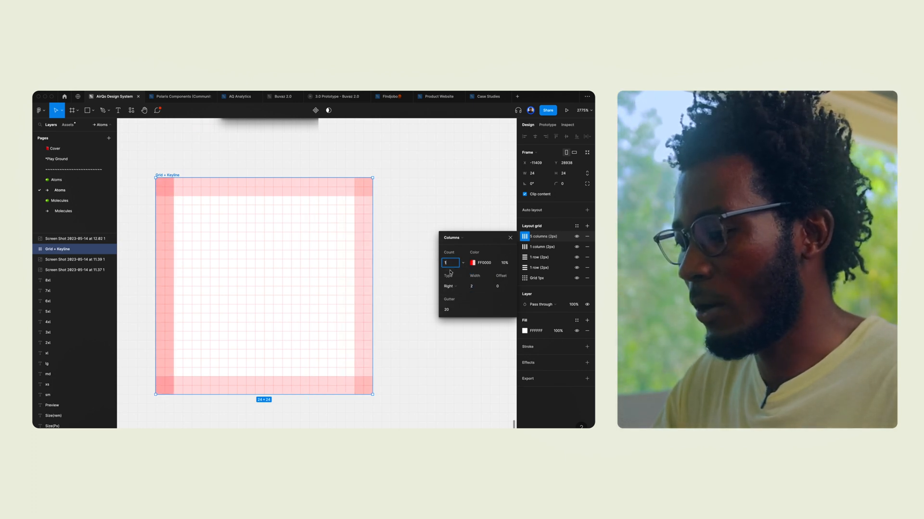
pyautogui.click(453, 310)
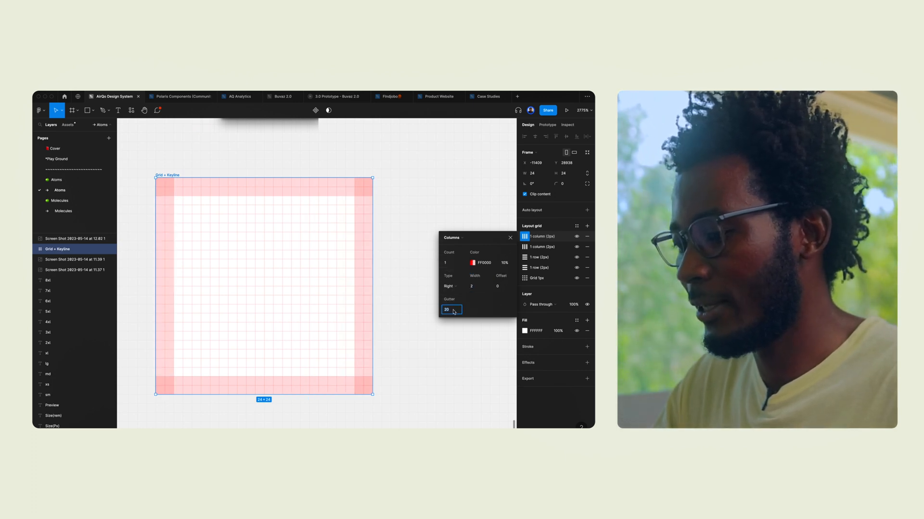
pyautogui.write('1')
pyautogui.click(477, 287)
pyautogui.click(511, 239)
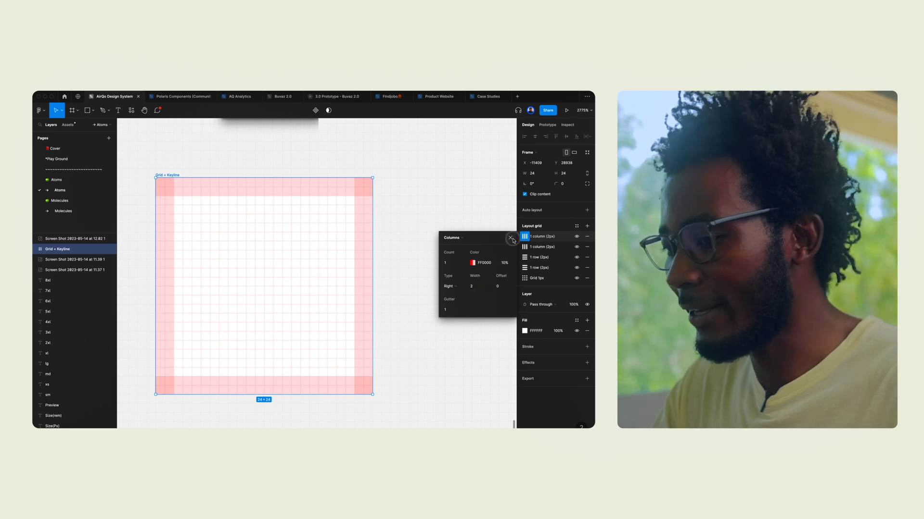
# Examine the Material reference cards on live area and padding, including the dense live area and dense padding sizes.
pyautogui.scroll(-5, 362, 270)
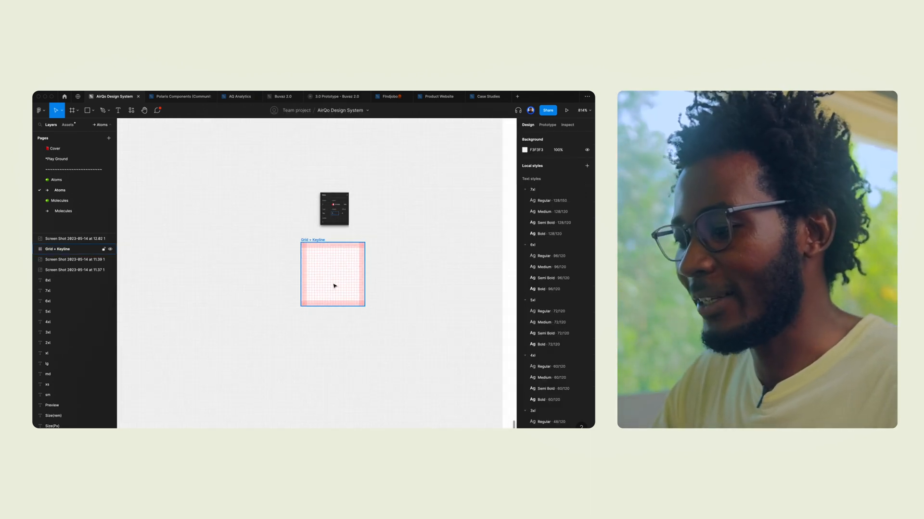
pyautogui.click(382, 298)
pyautogui.scroll(-5, 345, 295)
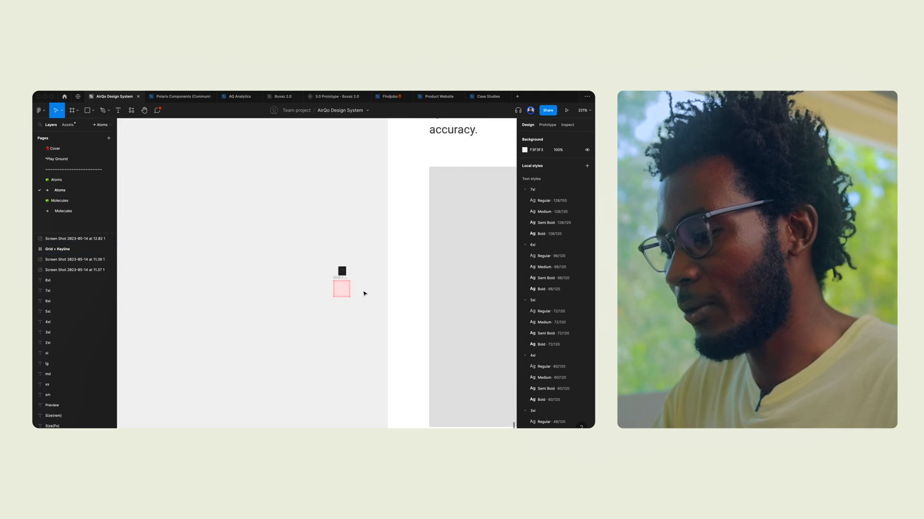
pyautogui.hscroll(3, 368, 294)
pyautogui.scroll(-5, 369, 292)
pyautogui.hscroll(3, 380, 288)
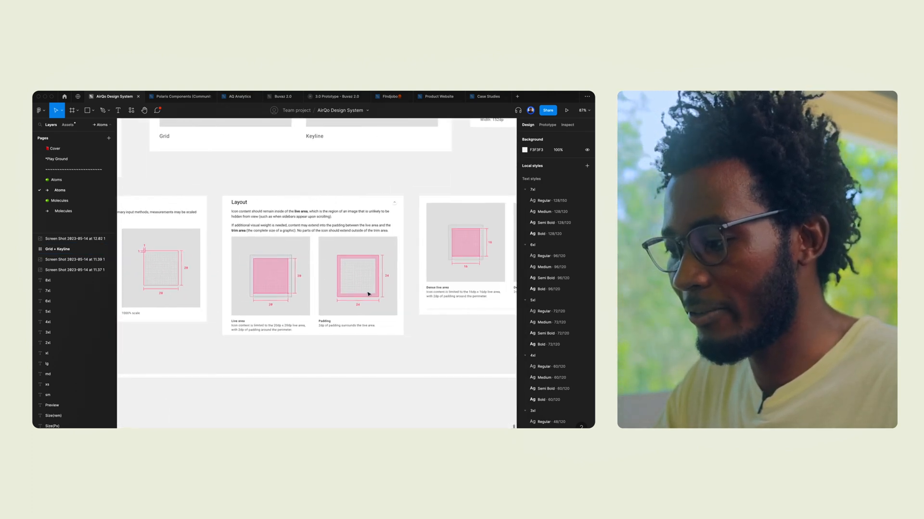
pyautogui.hscroll(2, 437, 264)
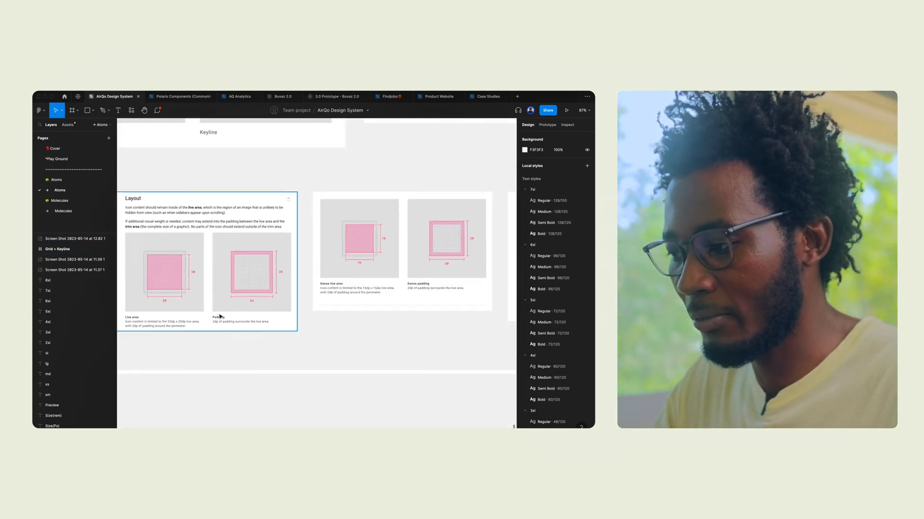
pyautogui.scroll(3, 219, 317)
pyautogui.hscroll(-5, 276, 304)
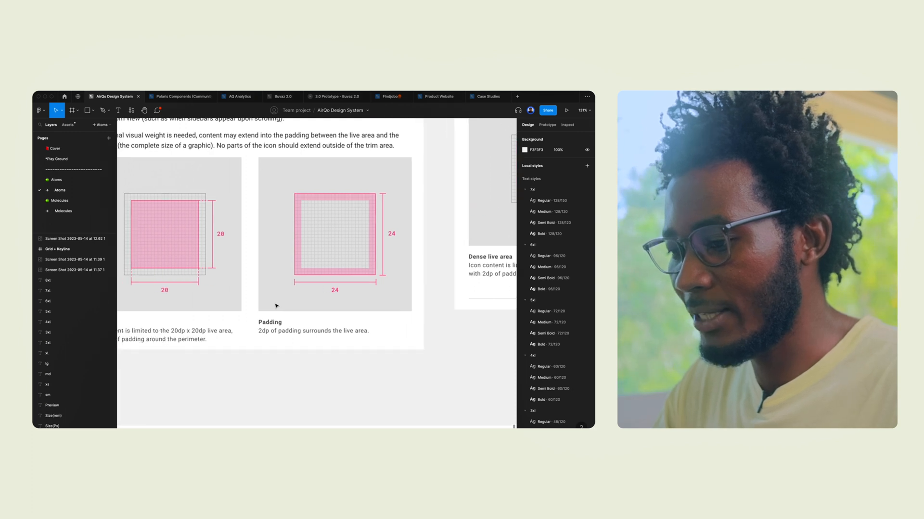
pyautogui.scroll(1, 276, 306)
pyautogui.scroll(-5, 276, 306)
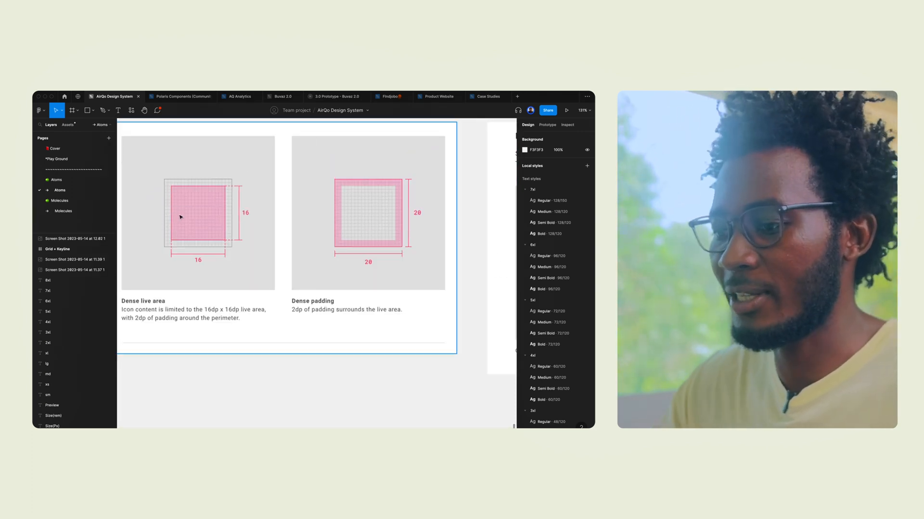
pyautogui.hscroll(-10, 225, 239)
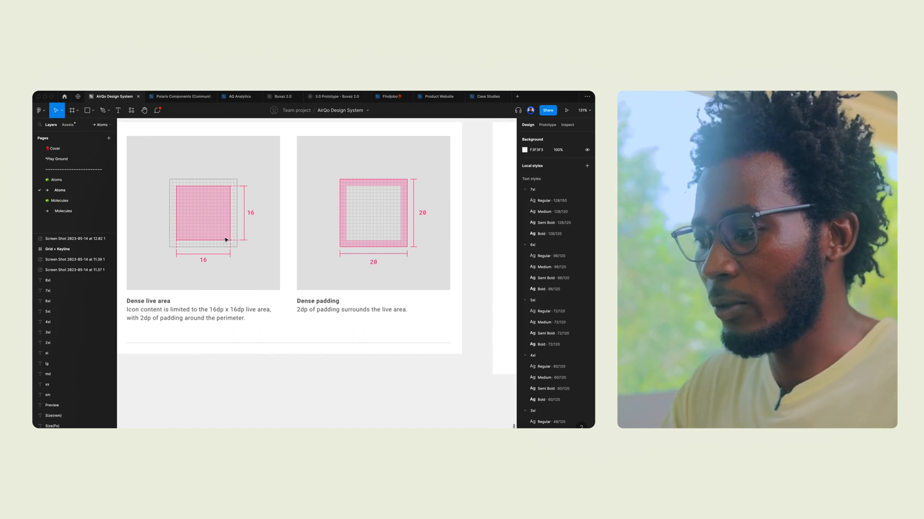
pyautogui.hscroll(-5, 226, 239)
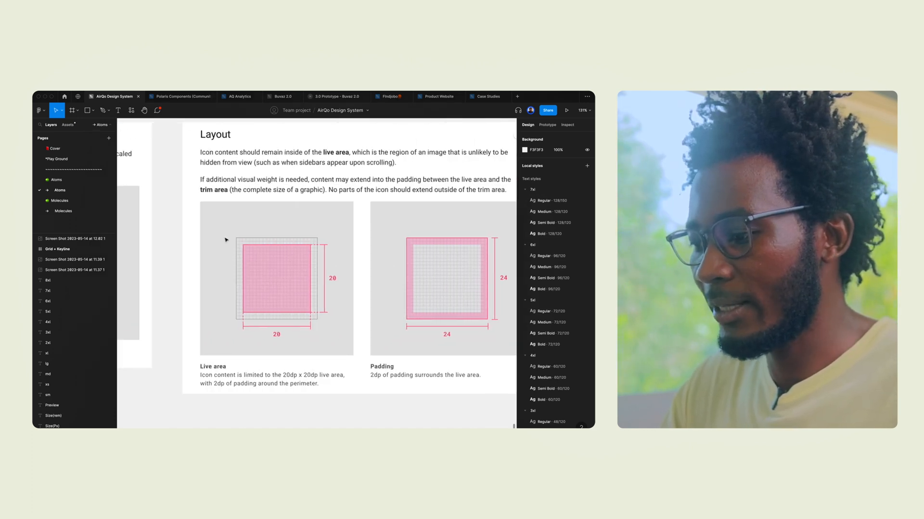
pyautogui.hscroll(4, 226, 240)
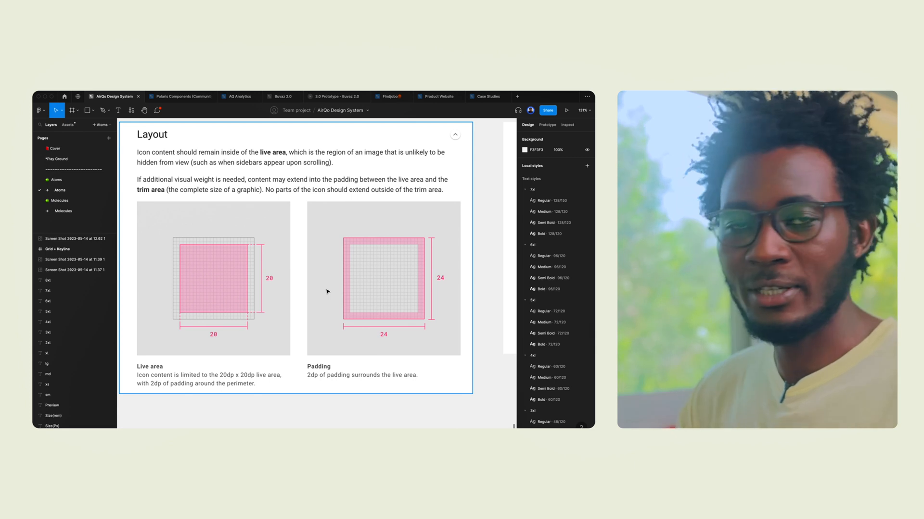
pyautogui.hscroll(-2, 327, 292)
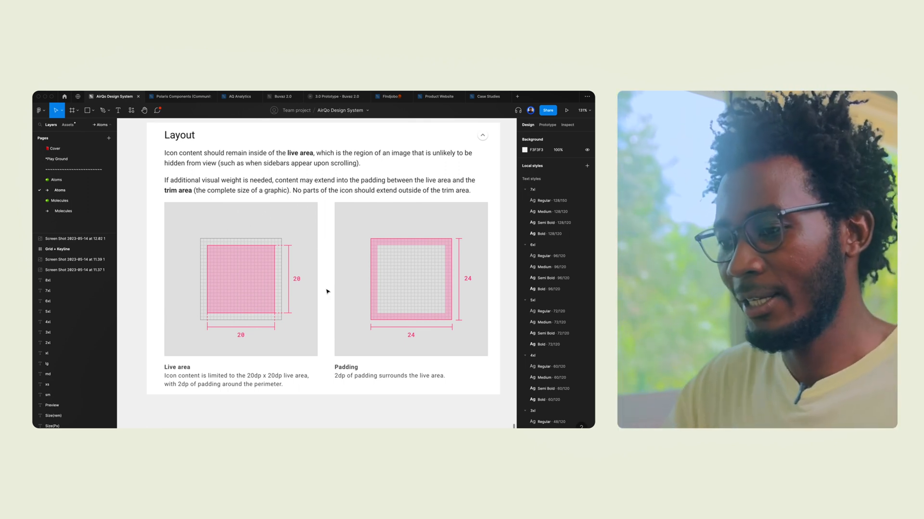
# Draw a 20 x 20 rectangle inside the Grid + Keyline frame, filling the area within the padding guides.
pyautogui.scroll(-5, 327, 291)
pyautogui.hscroll(-5, 255, 272)
pyautogui.hscroll(-6, 266, 274)
pyautogui.hscroll(1, 266, 273)
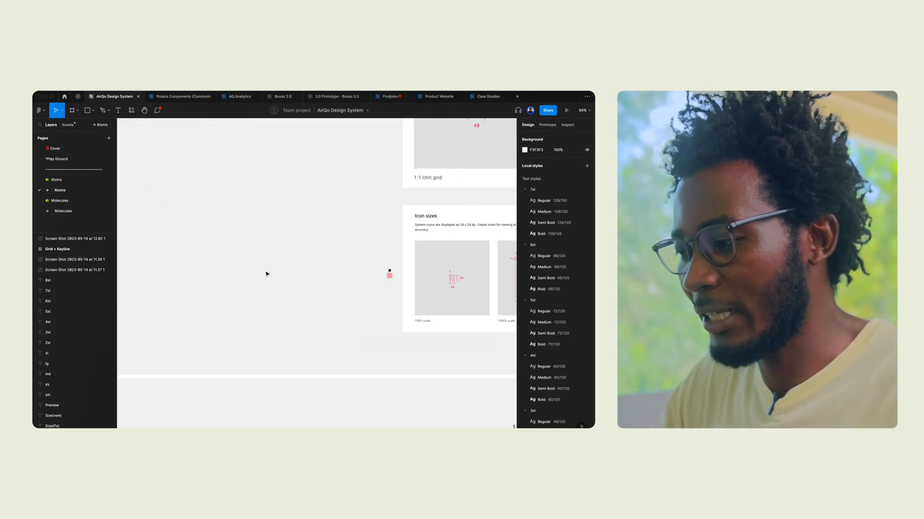
pyautogui.scroll(10, 386, 273)
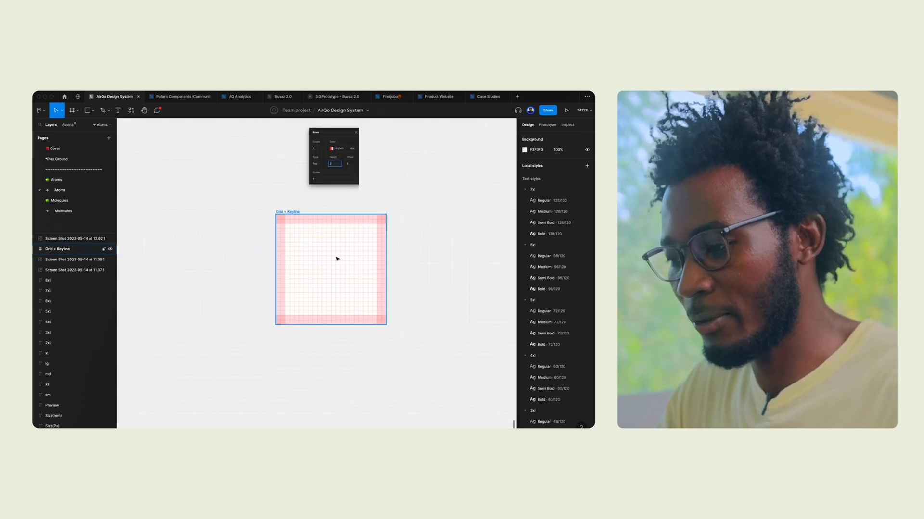
pyautogui.press('r')
pyautogui.moveTo(285, 224)
pyautogui.mouseDown()
pyautogui.moveTo(336, 256)
pyautogui.moveTo(376, 316)
pyautogui.mouseUp()
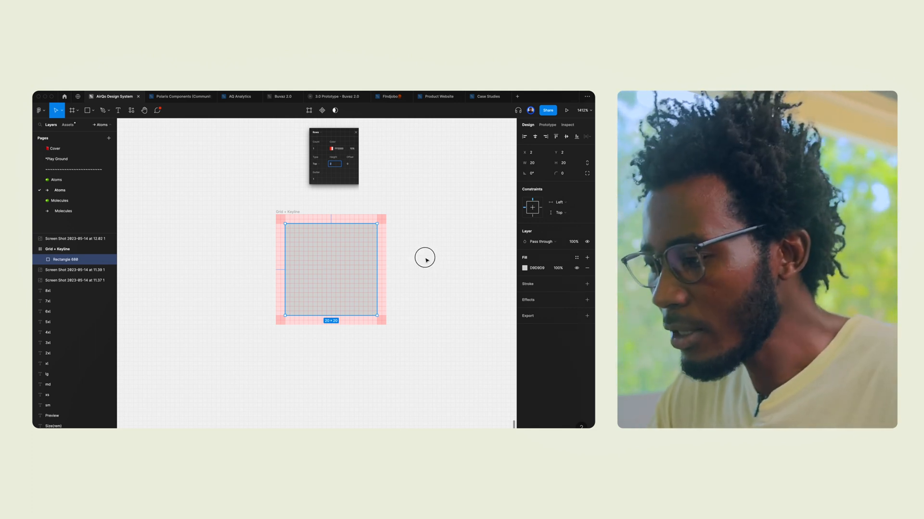
pyautogui.click(426, 260)
pyautogui.click(342, 264)
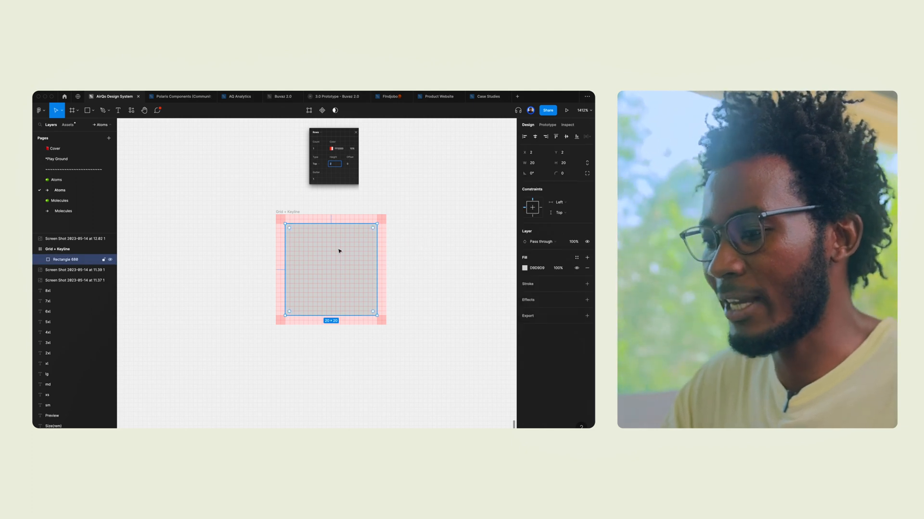
# Duplicate the Grid + Keyline frame with its rectangle and place the copy to the left of the original.
pyautogui.click(287, 211)
pyautogui.hscroll(-3, 303, 215)
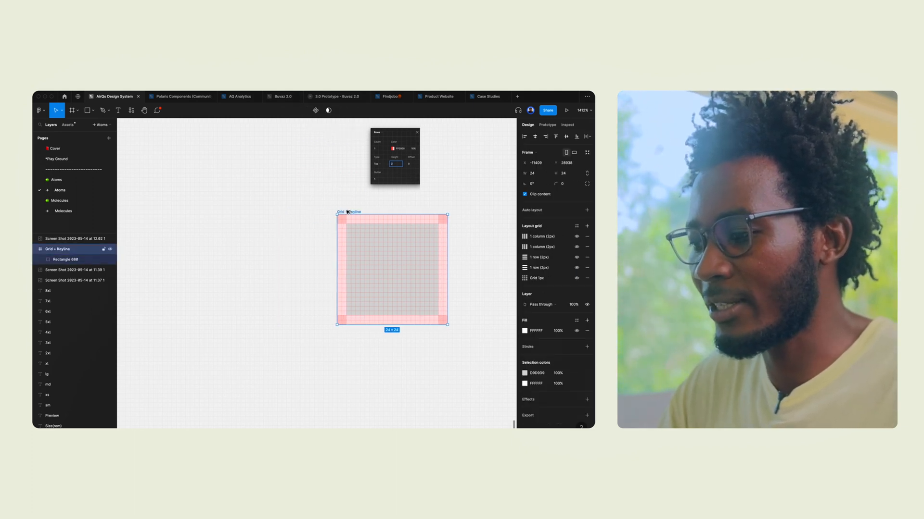
pyautogui.keyDown('alt'); pyautogui.moveTo(347, 212); pyautogui.dragTo(215, 223); pyautogui.keyUp('alt')
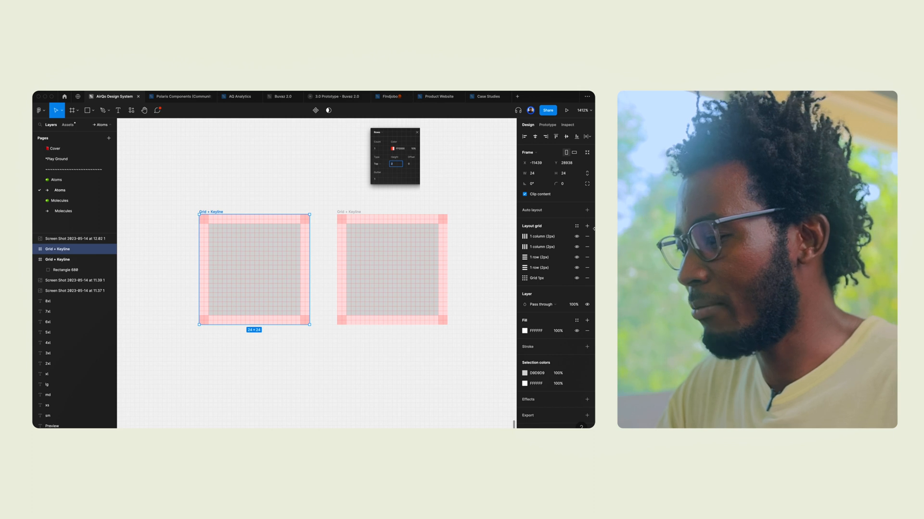
pyautogui.moveTo(594, 228)
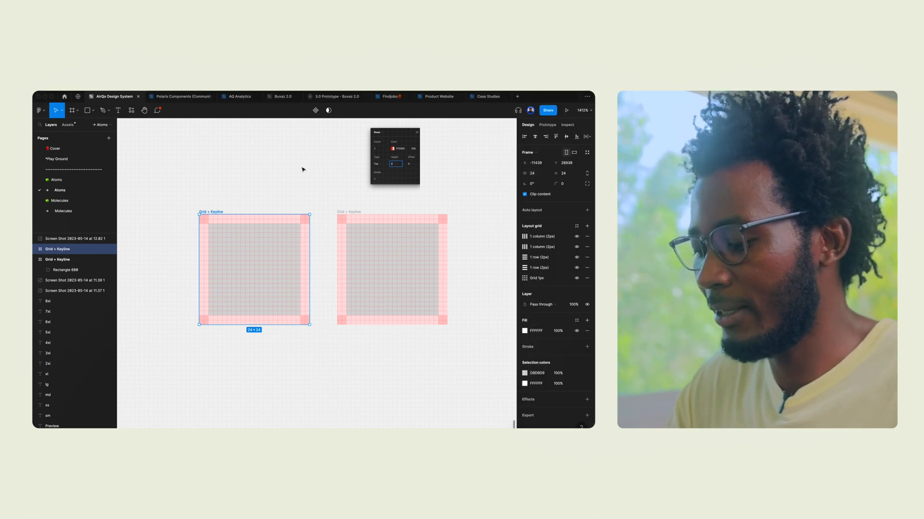
# Scale the duplicated frame proportionally to a width of 16 with the Scale tool.
pyautogui.press('k')
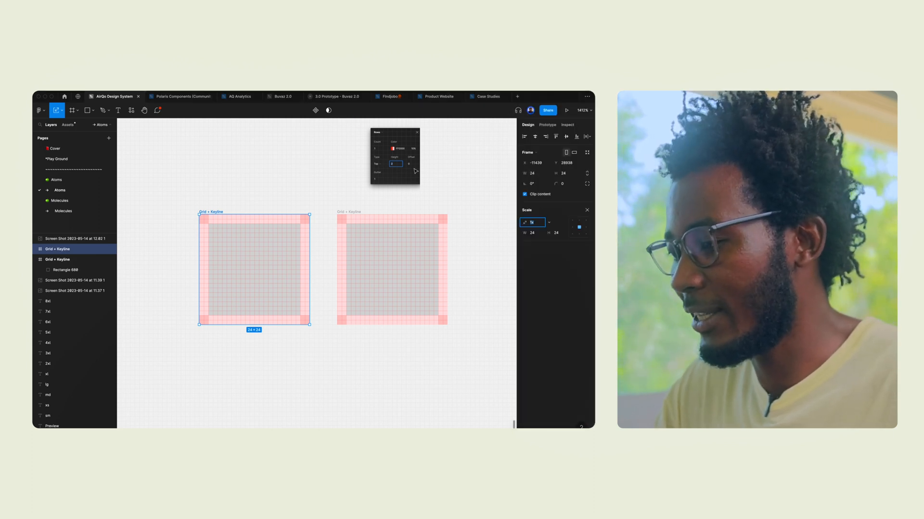
pyautogui.press('Tab')
pyautogui.write('1')
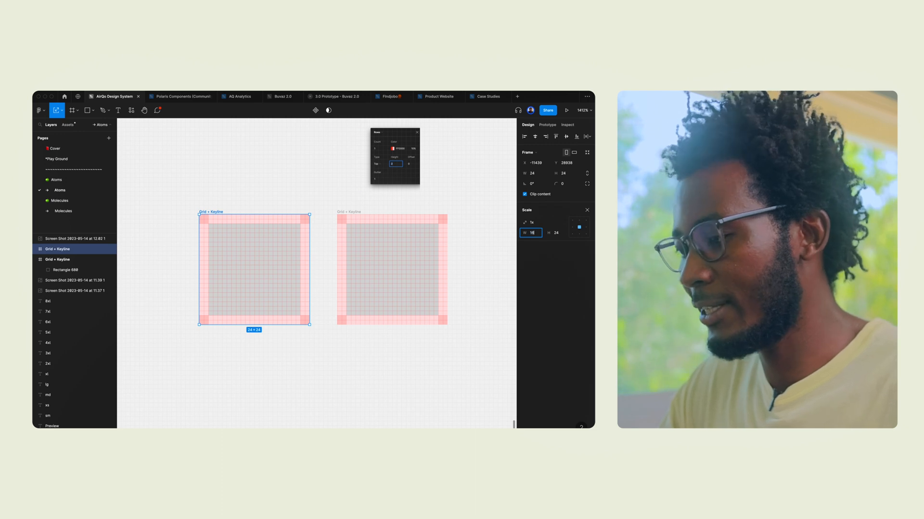
pyautogui.write('6')
pyautogui.press('Return')
# Scale the rectangle in the smaller frame down to 12 x 12 so it fits within the padding guides.
pyautogui.click(256, 268)
pyautogui.scroll(3, 256, 268)
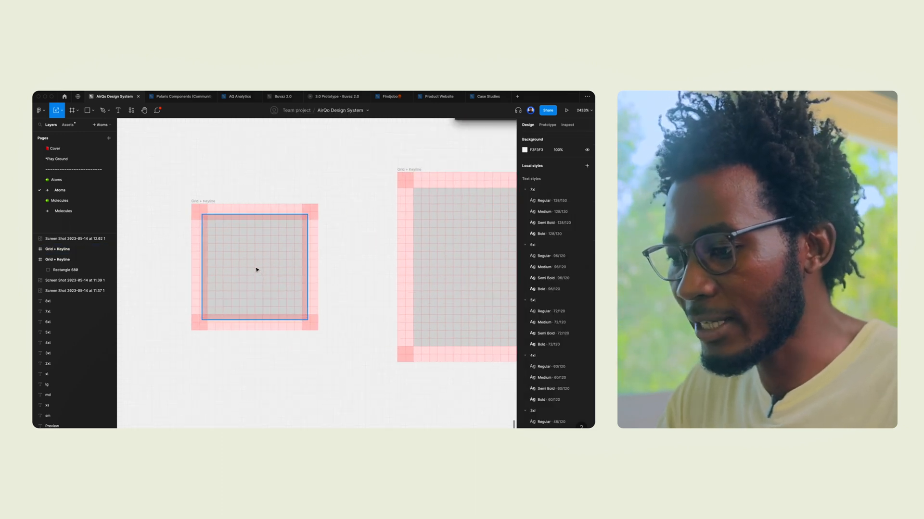
pyautogui.moveTo(307, 214); pyautogui.dragTo(302, 220)
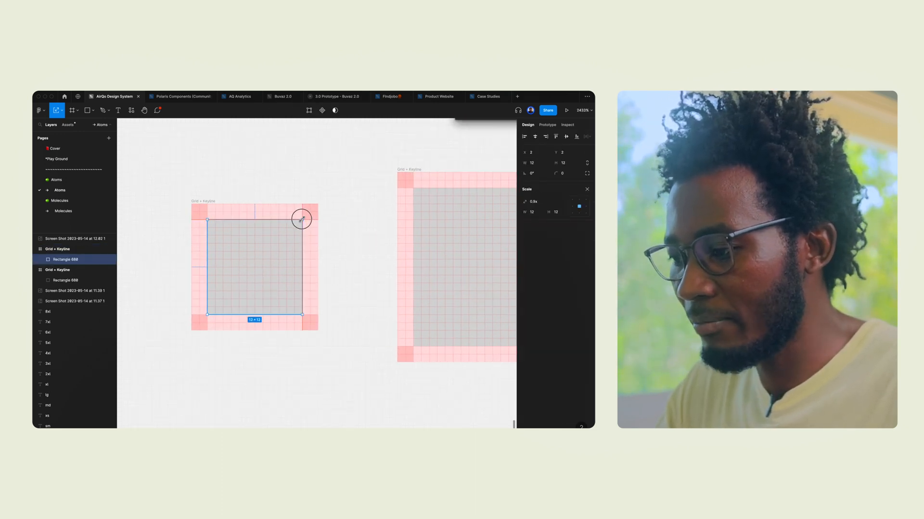
# Check the dimensions of the smaller frame and of the rectangle inside it.
pyautogui.click(354, 260)
pyautogui.click(255, 275)
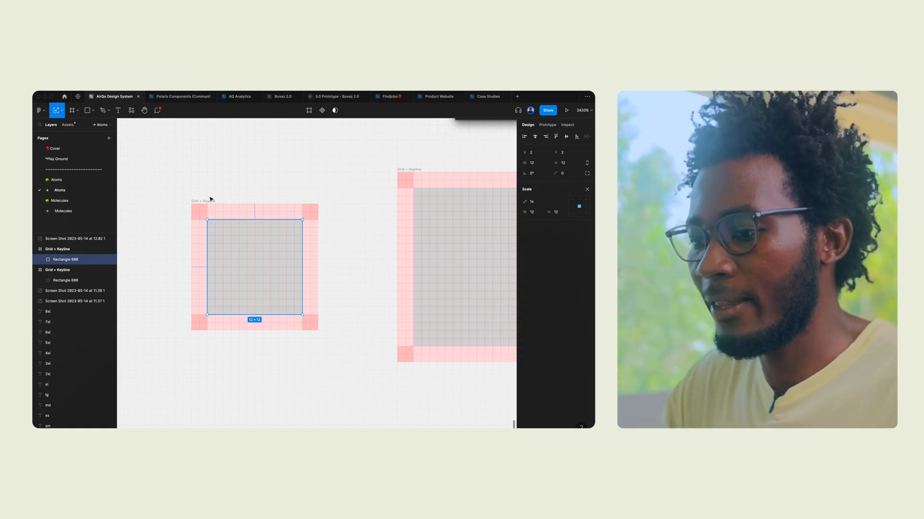
pyautogui.click(204, 200)
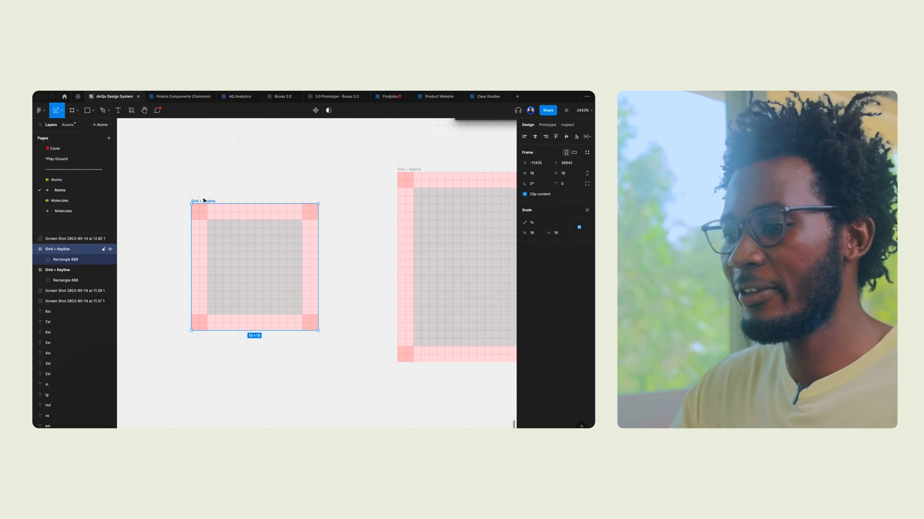
pyautogui.click(262, 251)
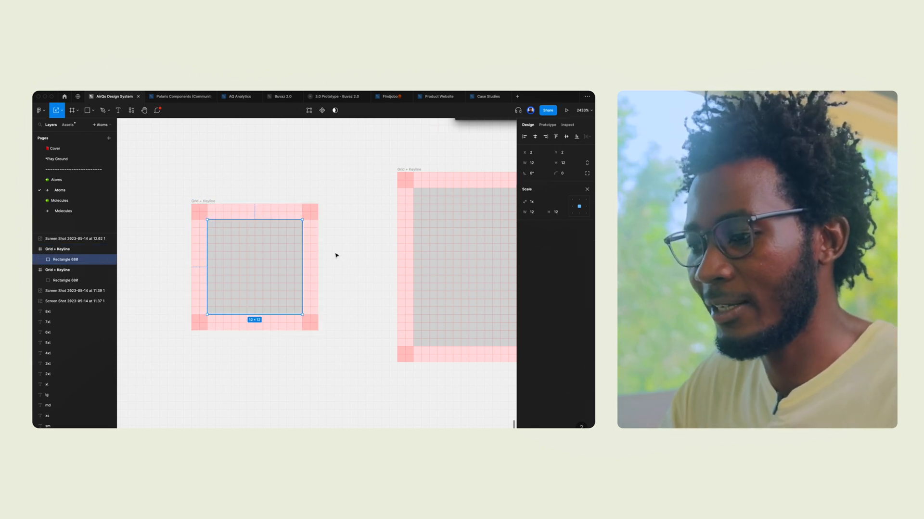
pyautogui.click(335, 256)
pyautogui.click(213, 201)
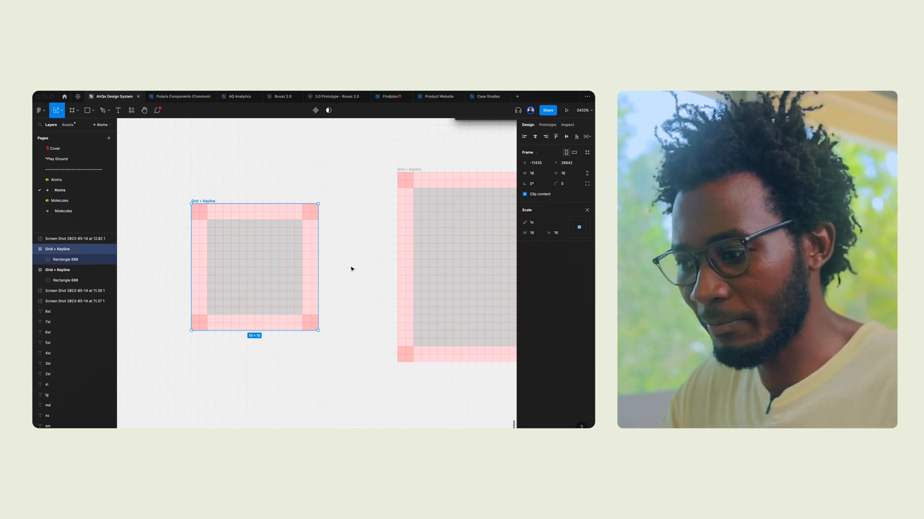
# Move the smaller frame up so its top edge lines up with the top of the 24 x 24 frame.
pyautogui.click(351, 269)
pyautogui.click(200, 202)
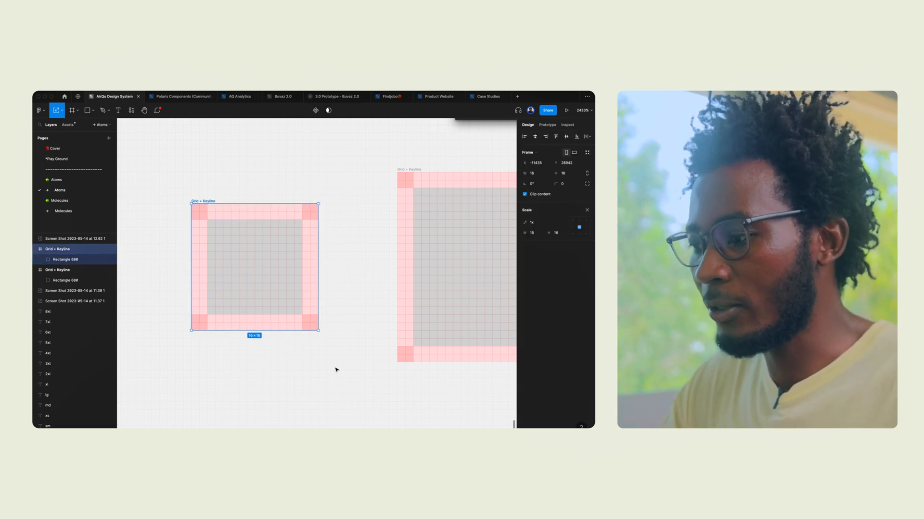
pyautogui.moveTo(210, 202); pyautogui.dragTo(216, 171)
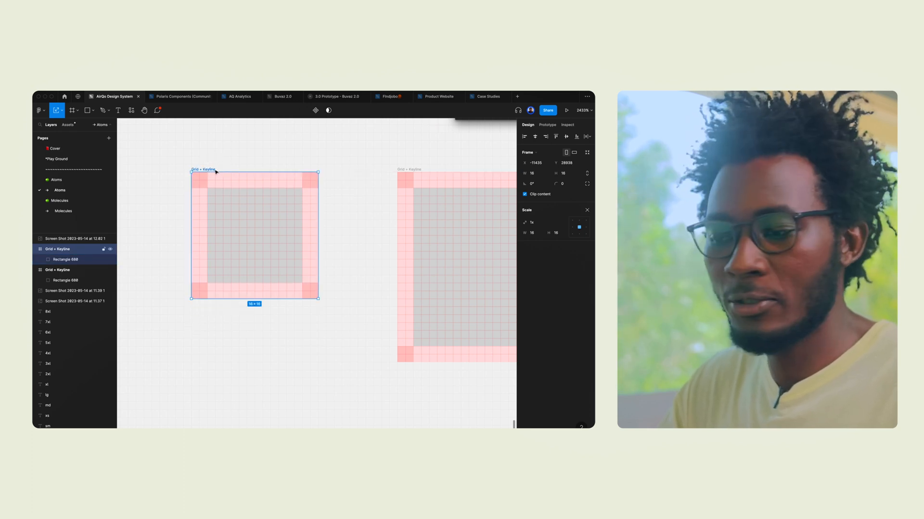
# Turn off snapping to the pixel grid with the rectangle in the 16 x 16 frame selected.
pyautogui.click(274, 243)
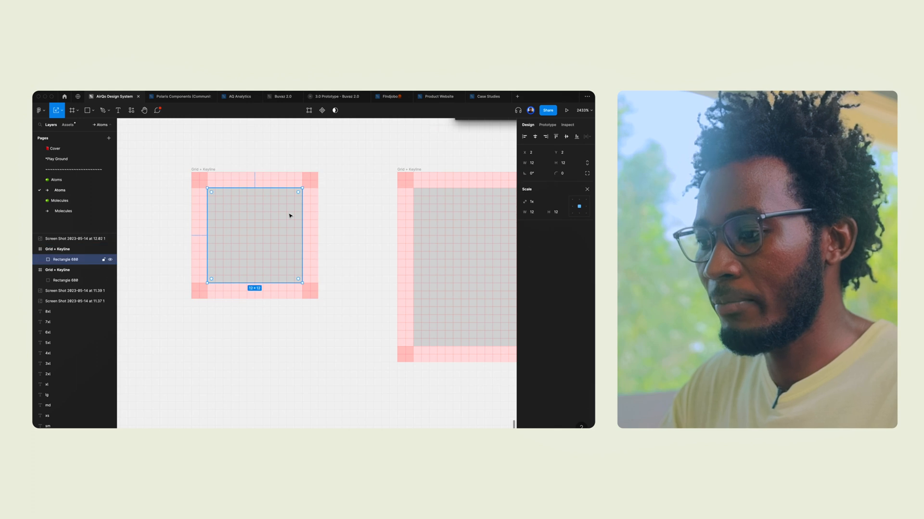
pyautogui.scroll(2, 291, 214)
pyautogui.press('super+slash')
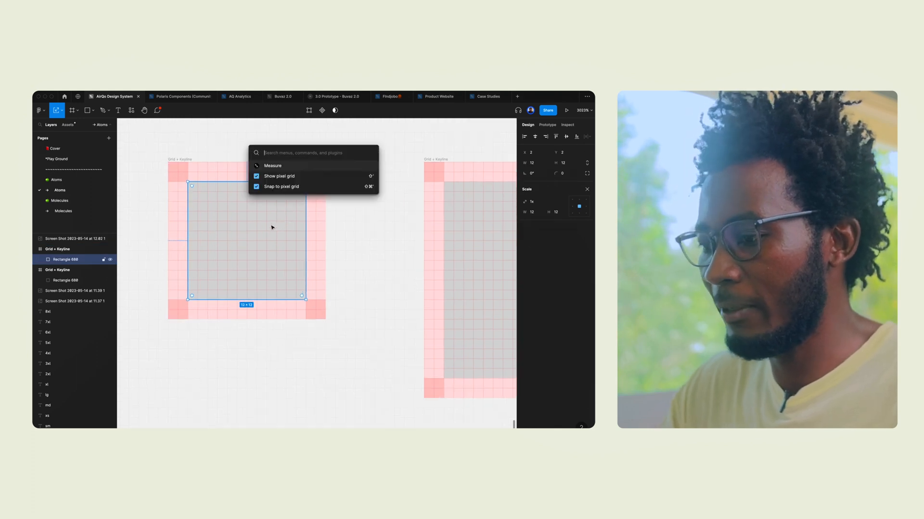
pyautogui.click(258, 187)
pyautogui.click(398, 273)
# Move the rectangle about half a pixel to the right, off the grid lines, and deselect it.
pyautogui.scroll(3, 280, 231)
pyautogui.moveTo(284, 234); pyautogui.dragTo(295, 240)
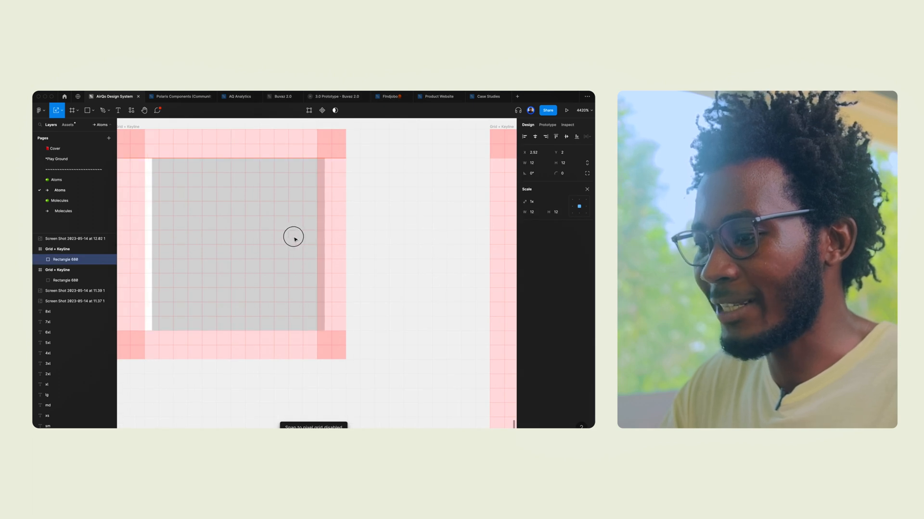
pyautogui.click(408, 240)
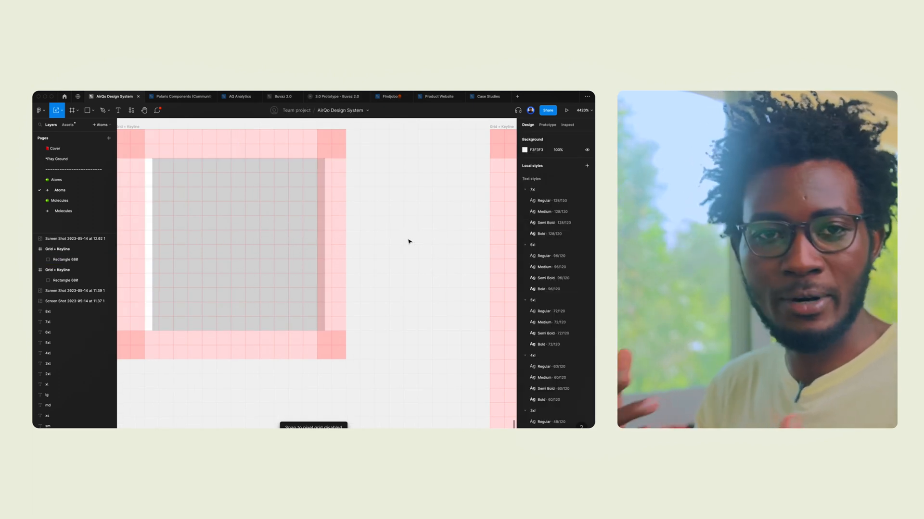
# Scale the rectangle by fractional amounts from its edges to about 12.47 x 12.47.
pyautogui.click(227, 222)
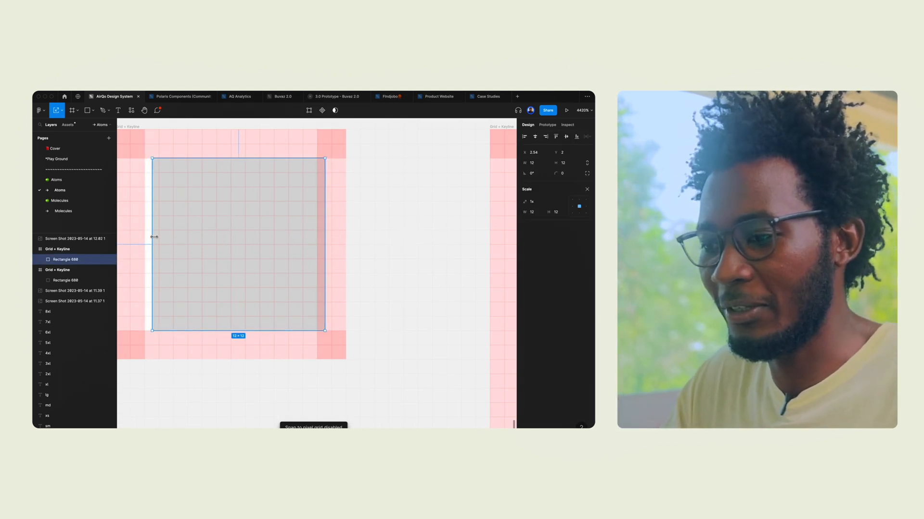
pyautogui.moveTo(235, 158); pyautogui.dragTo(237, 150)
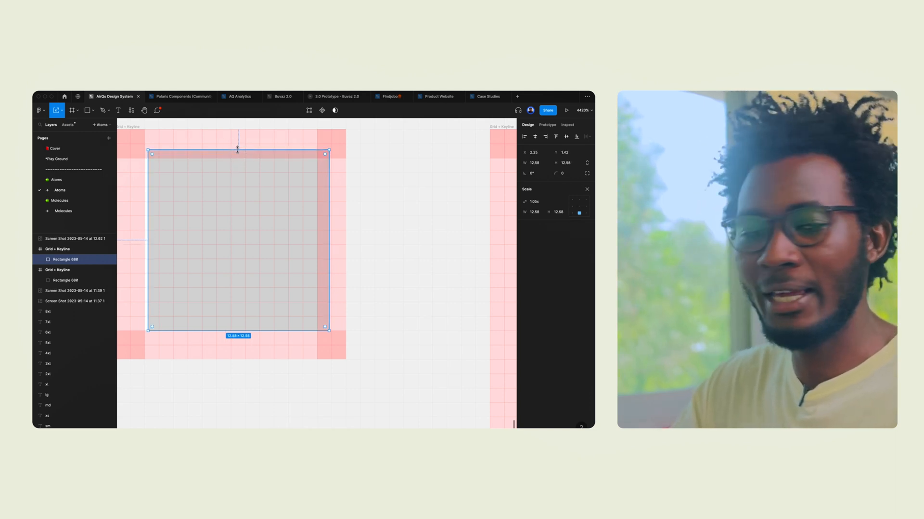
pyautogui.moveTo(329, 245); pyautogui.dragTo(325, 248)
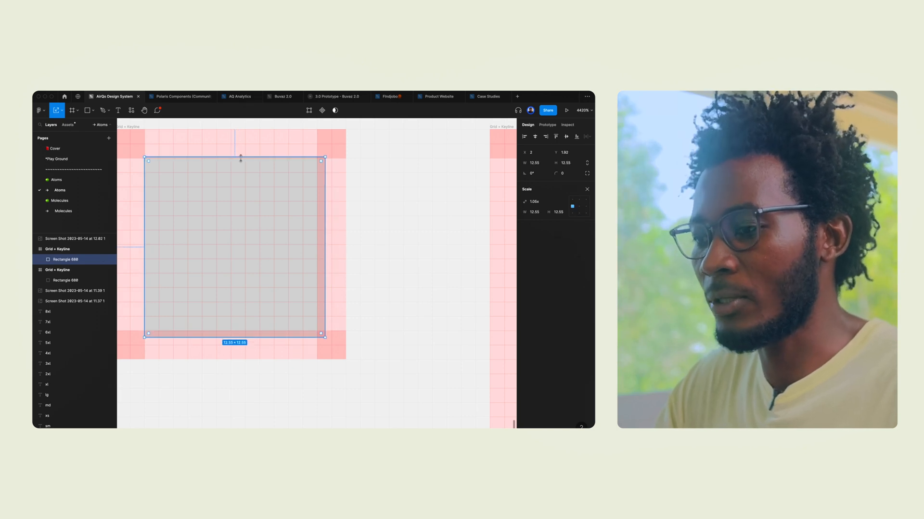
pyautogui.moveTo(241, 158); pyautogui.dragTo(240, 161)
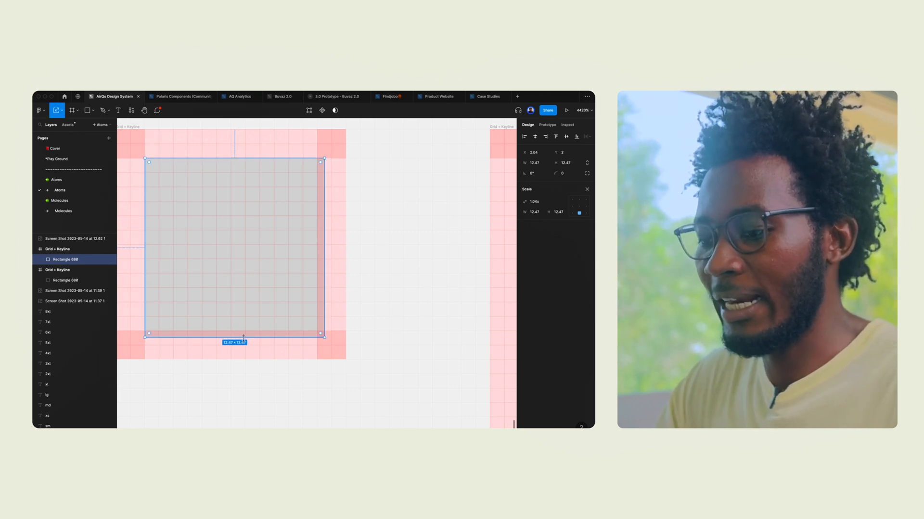
# Scale the rectangle down to 1 x 1 and place it in the top-left grid cell of the live area.
pyautogui.hscroll(-1, 229, 214)
pyautogui.moveTo(266, 335); pyautogui.dragTo(242, 215)
pyautogui.moveTo(239, 171); pyautogui.dragTo(179, 174)
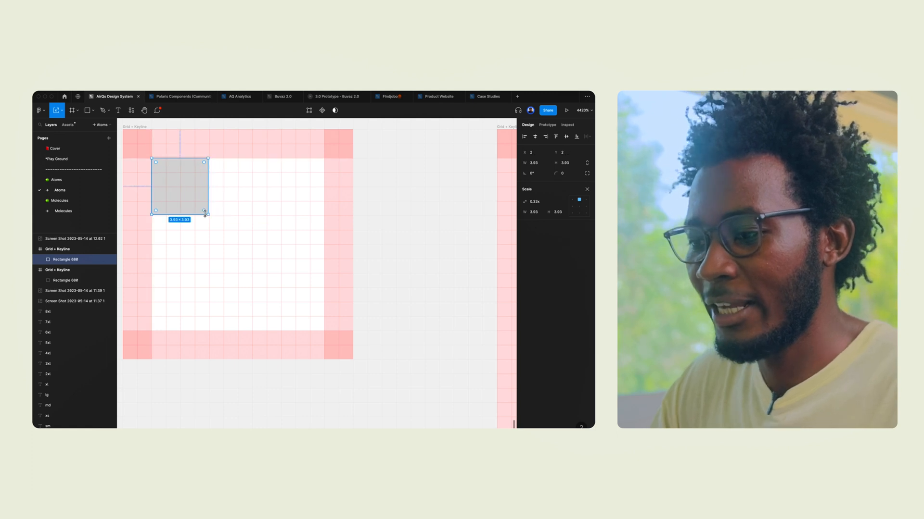
pyautogui.moveTo(206, 215); pyautogui.dragTo(167, 173)
pyautogui.scroll(5, 169, 166)
pyautogui.scroll(3, 169, 164)
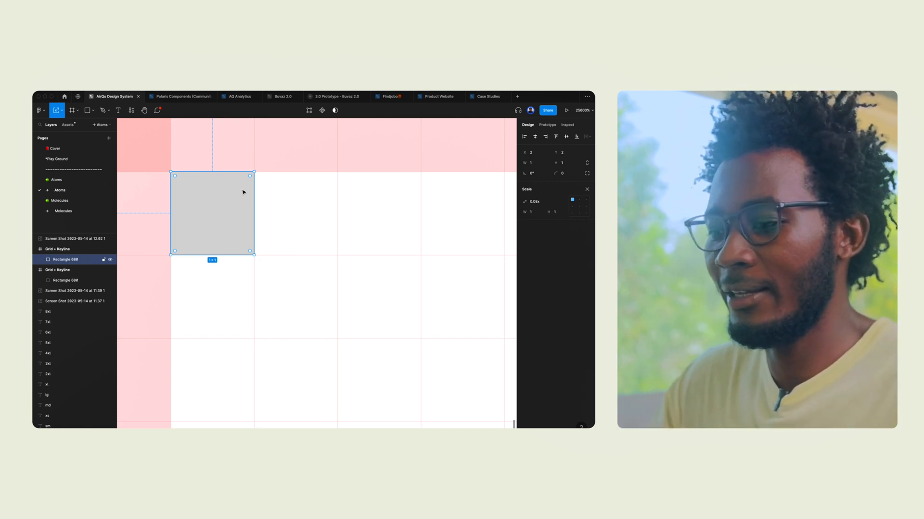
# Scale the square down to about 0.09 x 0.09 and duplicate it repeatedly in a row along the cell's top edge.
pyautogui.moveTo(255, 257); pyautogui.dragTo(186, 177)
pyautogui.press('super+d')
pyautogui.press('super+d')
pyautogui.press('super+d')
pyautogui.press('super+d')
pyautogui.press('super+d')
pyautogui.press('super+d')
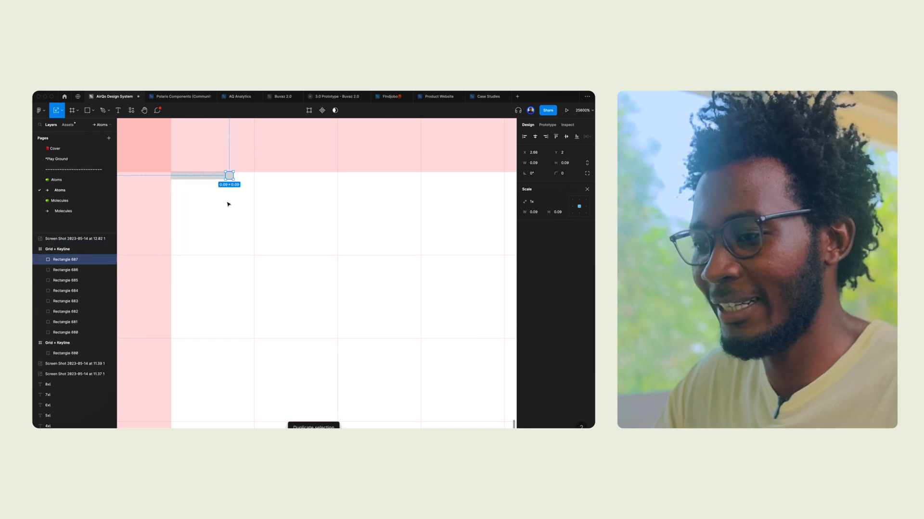
pyautogui.press('super+d')
pyautogui.press('super+d')
pyautogui.press('super+d')
# Undo the repeated duplicates until only one copy remains beside the original tiny square.
pyautogui.press('super+z')
pyautogui.press('super+z')
pyautogui.press('super+z')
pyautogui.press('super+z')
pyautogui.press('super+z')
pyautogui.press('super+z')
pyautogui.press('super+z')
pyautogui.press('super+z')
pyautogui.press('super+z')
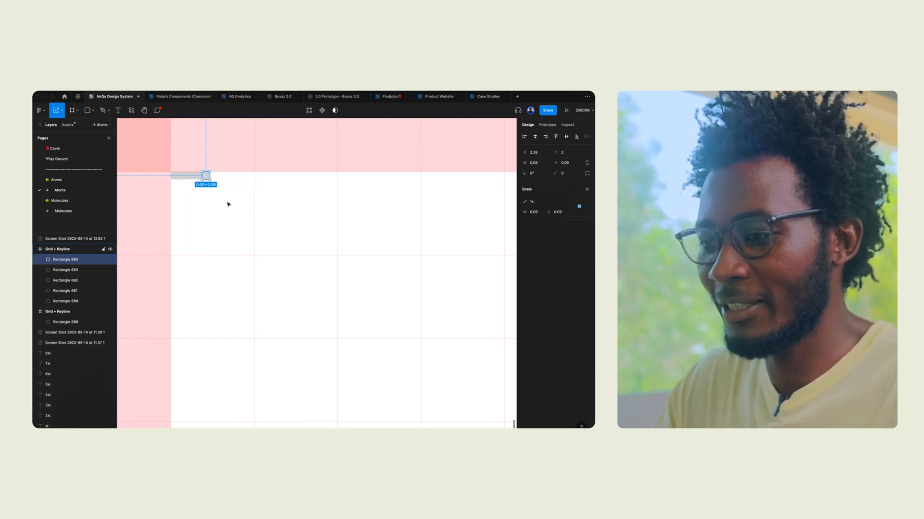
# Change the copied square's fill to a darker grey, 968F8F.
pyautogui.press('v')
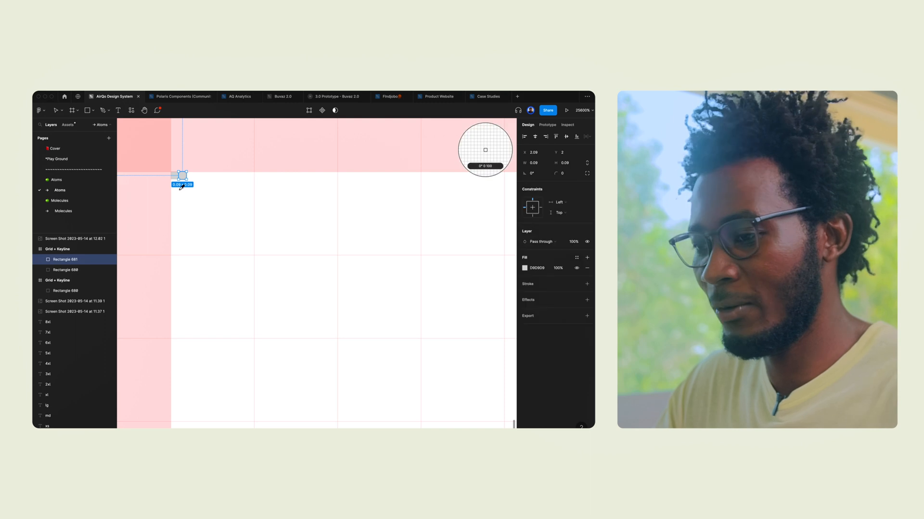
pyautogui.click(524, 268)
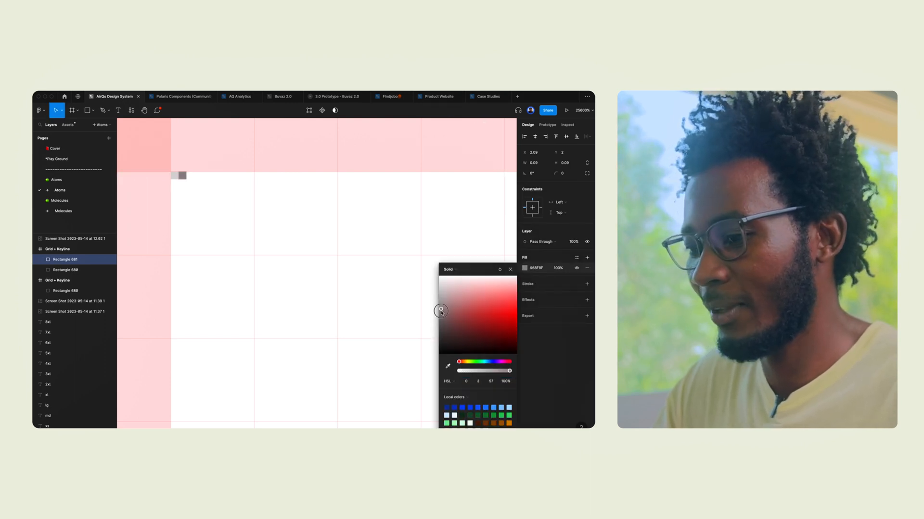
# Duplicate the light and dark pair into an alternating row of ten squares and enlarge the row to about one grid cell wide.
pyautogui.click(177, 176)
pyautogui.keyDown('shift'); pyautogui.click(180, 176); pyautogui.keyUp('shift')
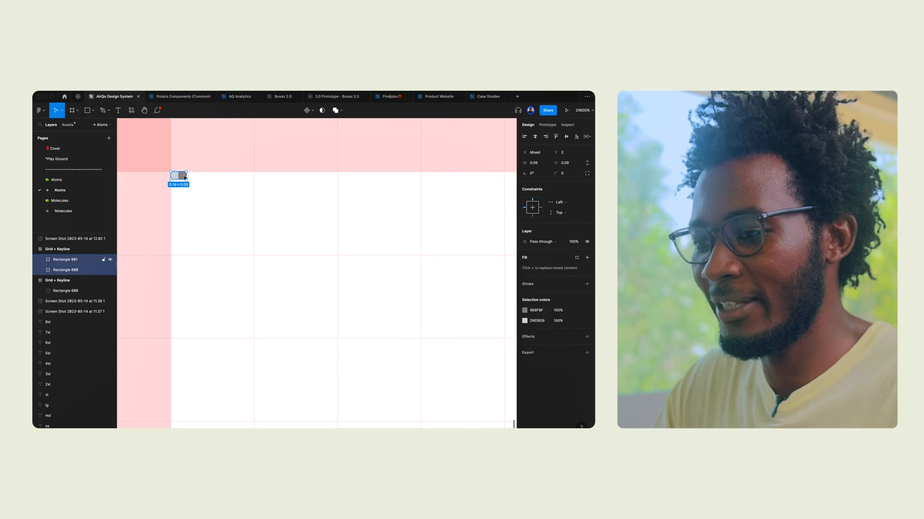
pyautogui.moveTo(180, 176)
pyautogui.mouseDown()
pyautogui.moveTo(206, 183)
pyautogui.moveTo(171, 178)
pyautogui.mouseUp()
pyautogui.press('super+d')
pyautogui.press('super+d')
pyautogui.press('super+d')
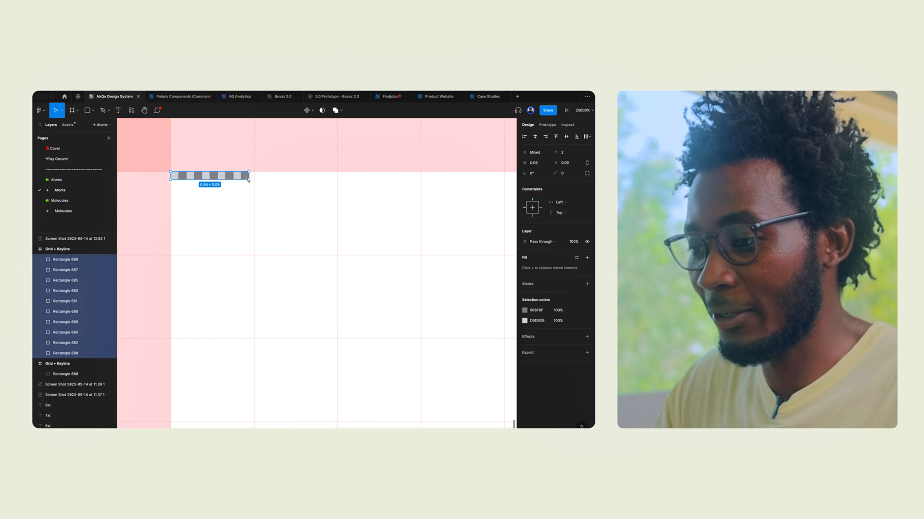
pyautogui.moveTo(248, 180); pyautogui.dragTo(255, 182)
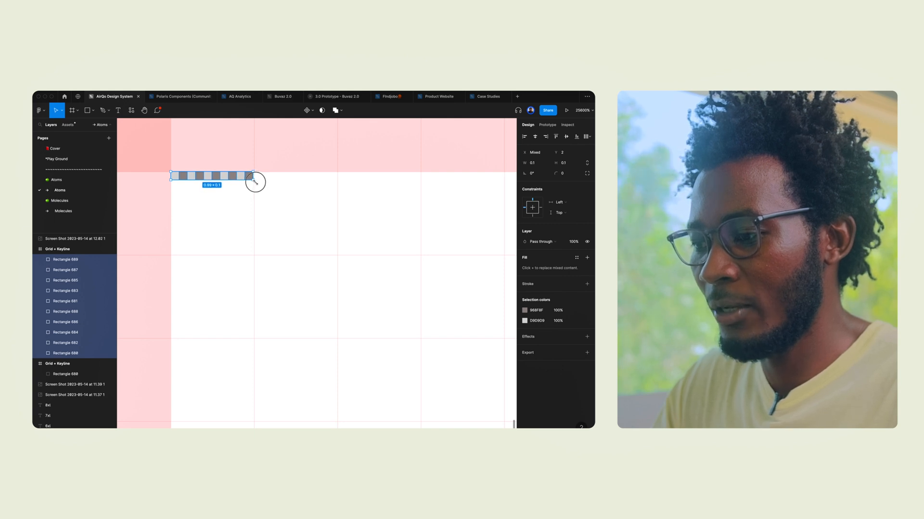
# Duplicate the row directly below and offset its colours so light and dark squares alternate between the two rows.
pyautogui.moveTo(246, 181); pyautogui.dragTo(247, 188)
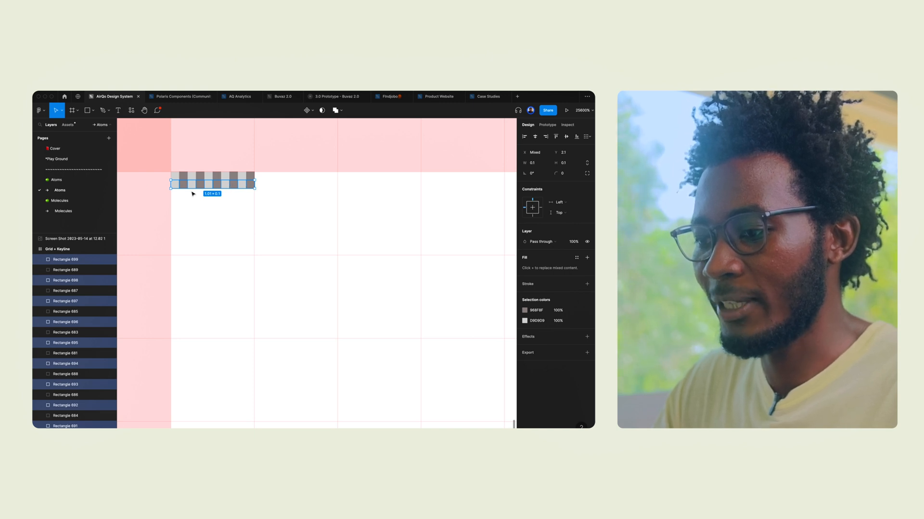
pyautogui.moveTo(205, 191); pyautogui.dragTo(251, 188)
pyautogui.click(177, 199)
pyautogui.click(167, 185)
# Duplicate the two-row checker pattern downward until it fills the 1 x 1 grid cell, and deselect it.
pyautogui.moveTo(262, 194); pyautogui.dragTo(235, 189)
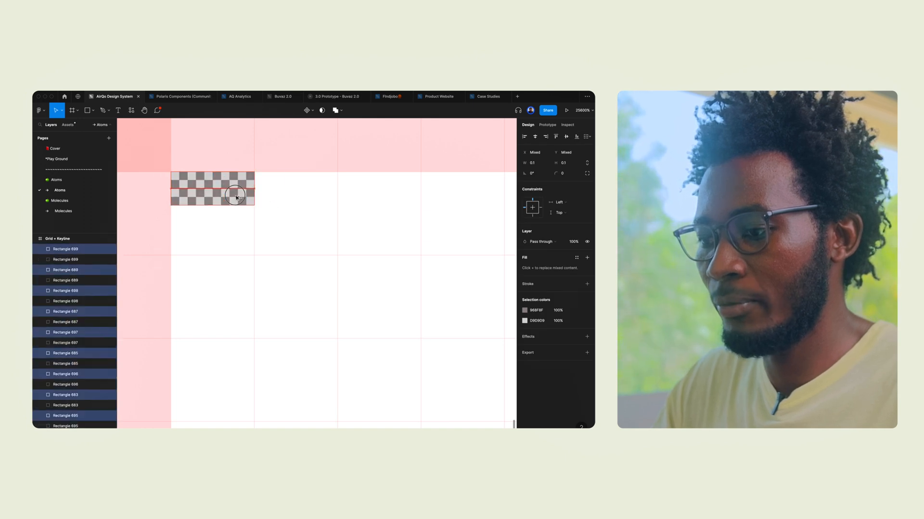
pyautogui.press('super+d')
pyautogui.press('super+d')
pyautogui.press('super+d')
pyautogui.click(285, 211)
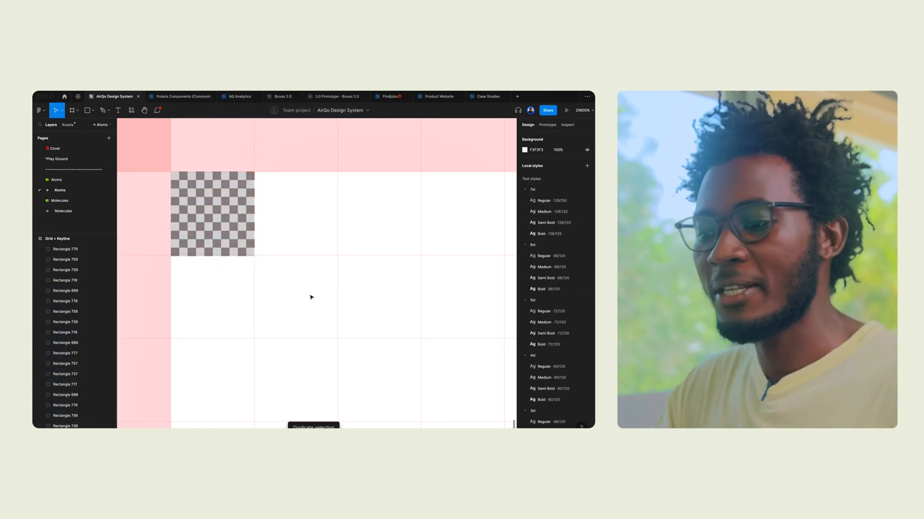